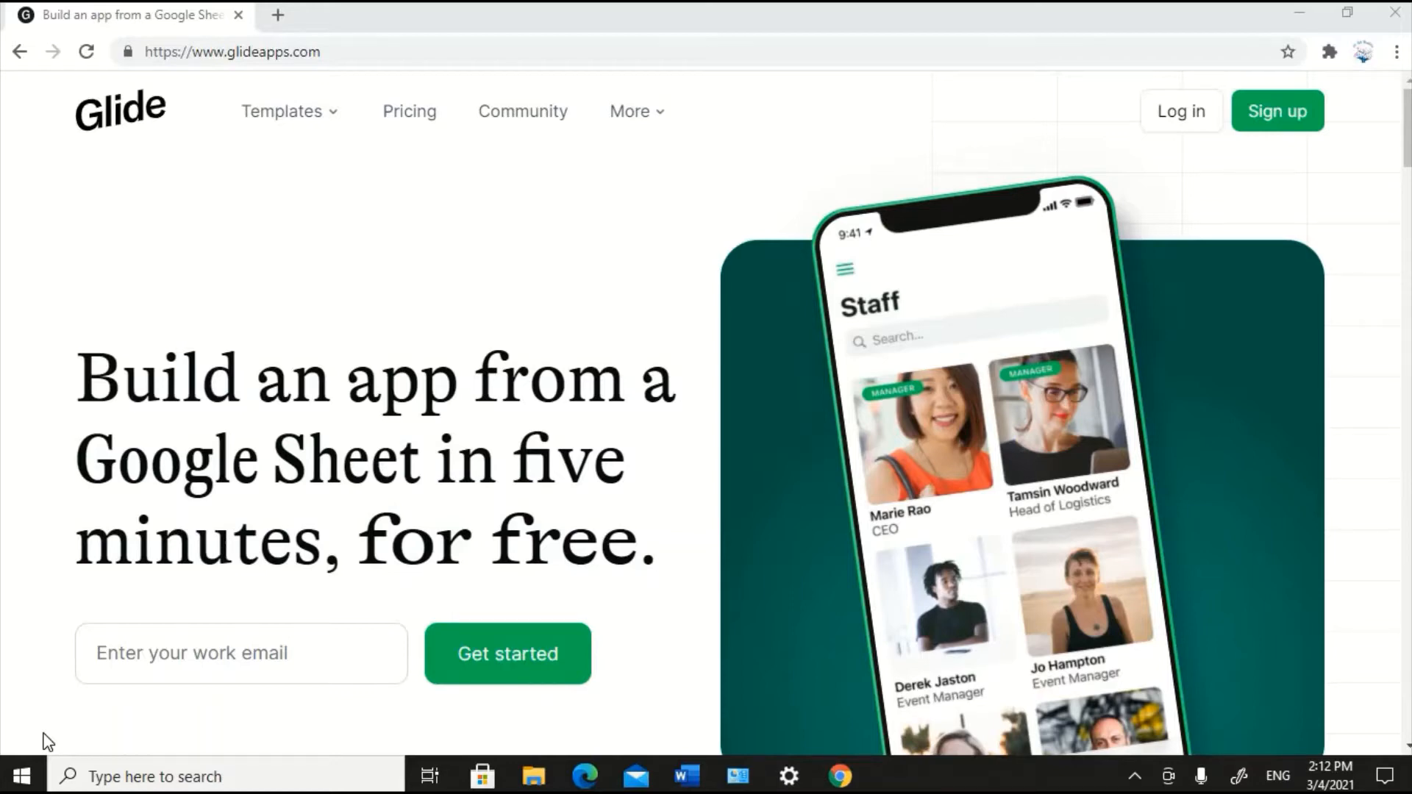
Open Google Sheets from the Google apps list in a new browser tab.
{"action": "left_click", "coordinate": [278, 15]}
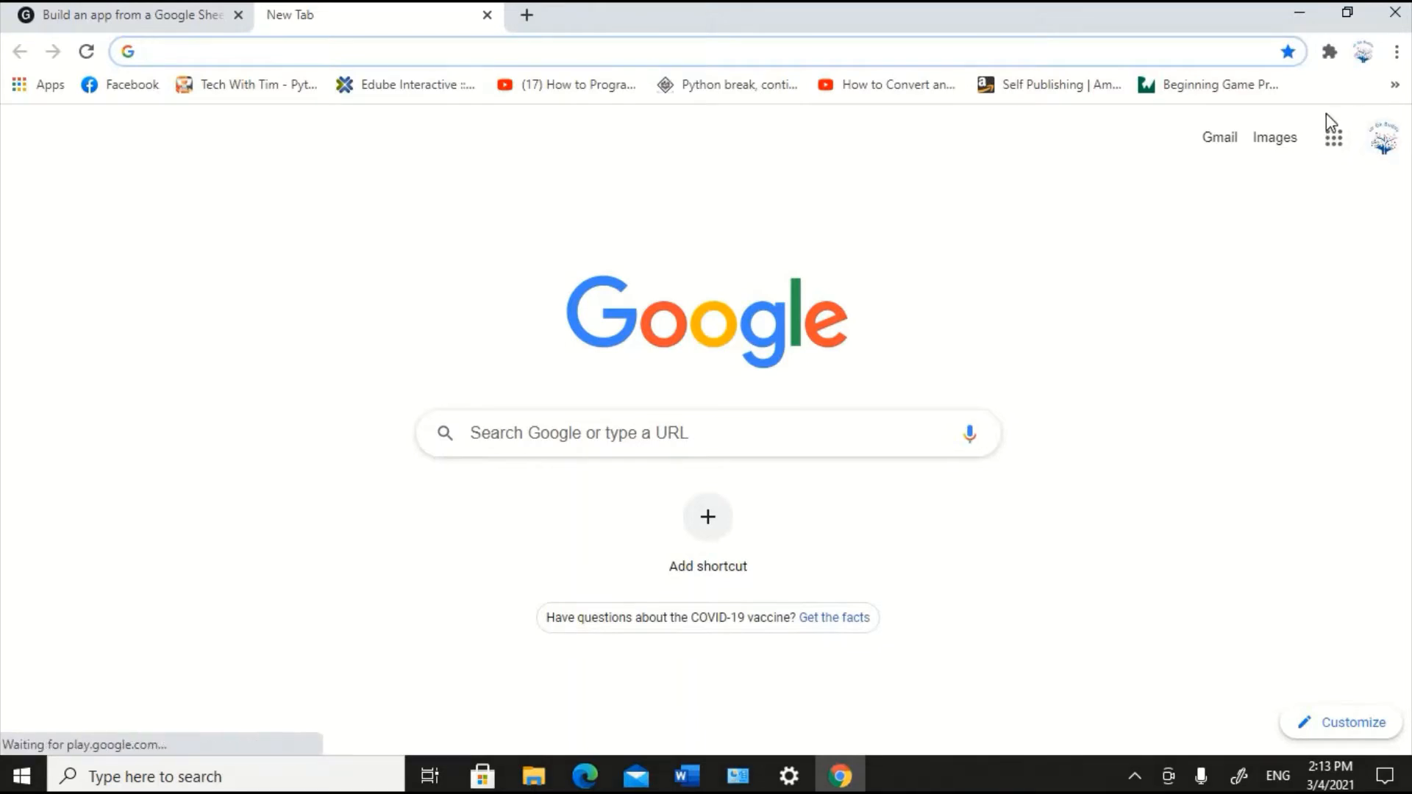
{"action": "left_click", "coordinate": [1337, 141]}
{"action": "left_click", "coordinate": [1337, 142]}
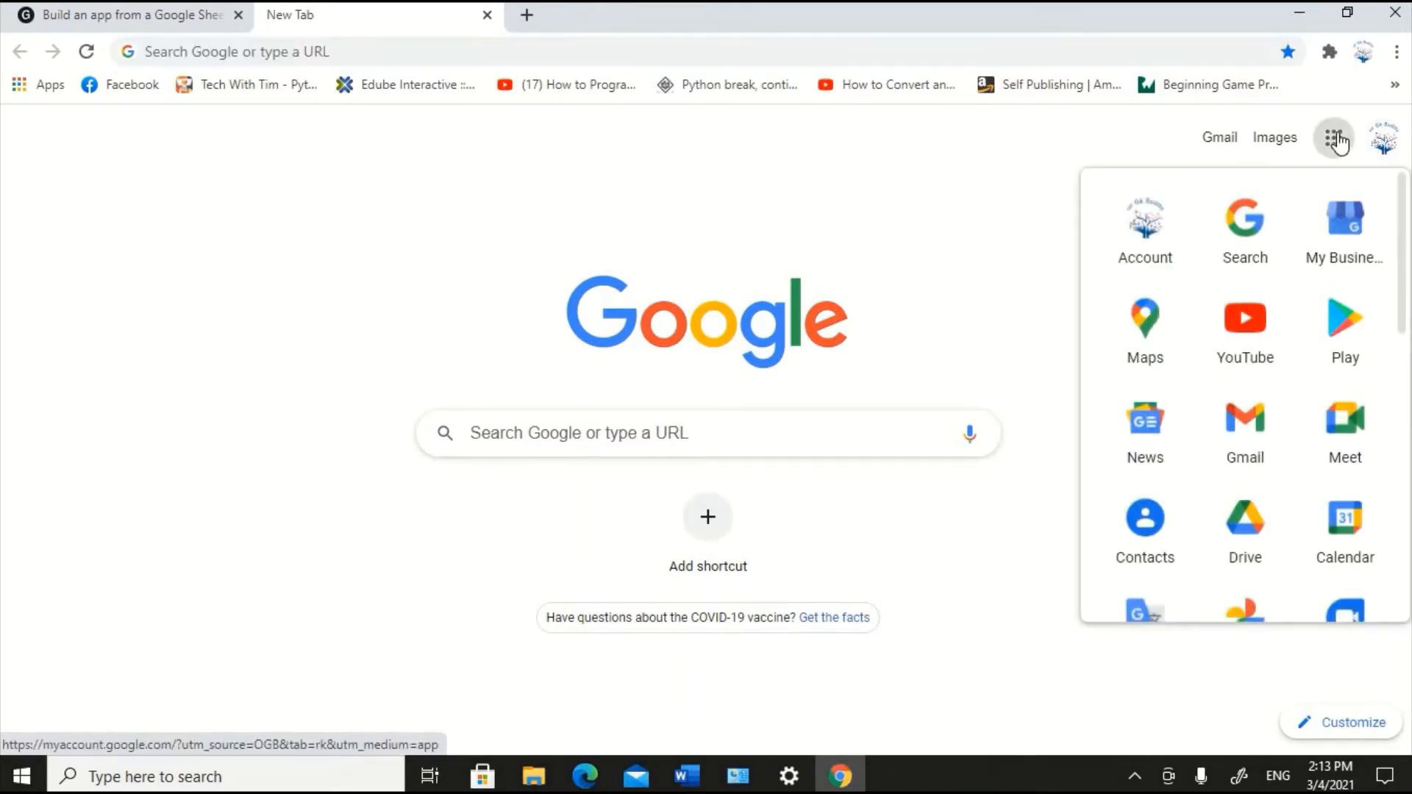
{"action": "scroll", "coordinate": [1243, 445], "scroll_direction": "down", "scroll_amount": 5}
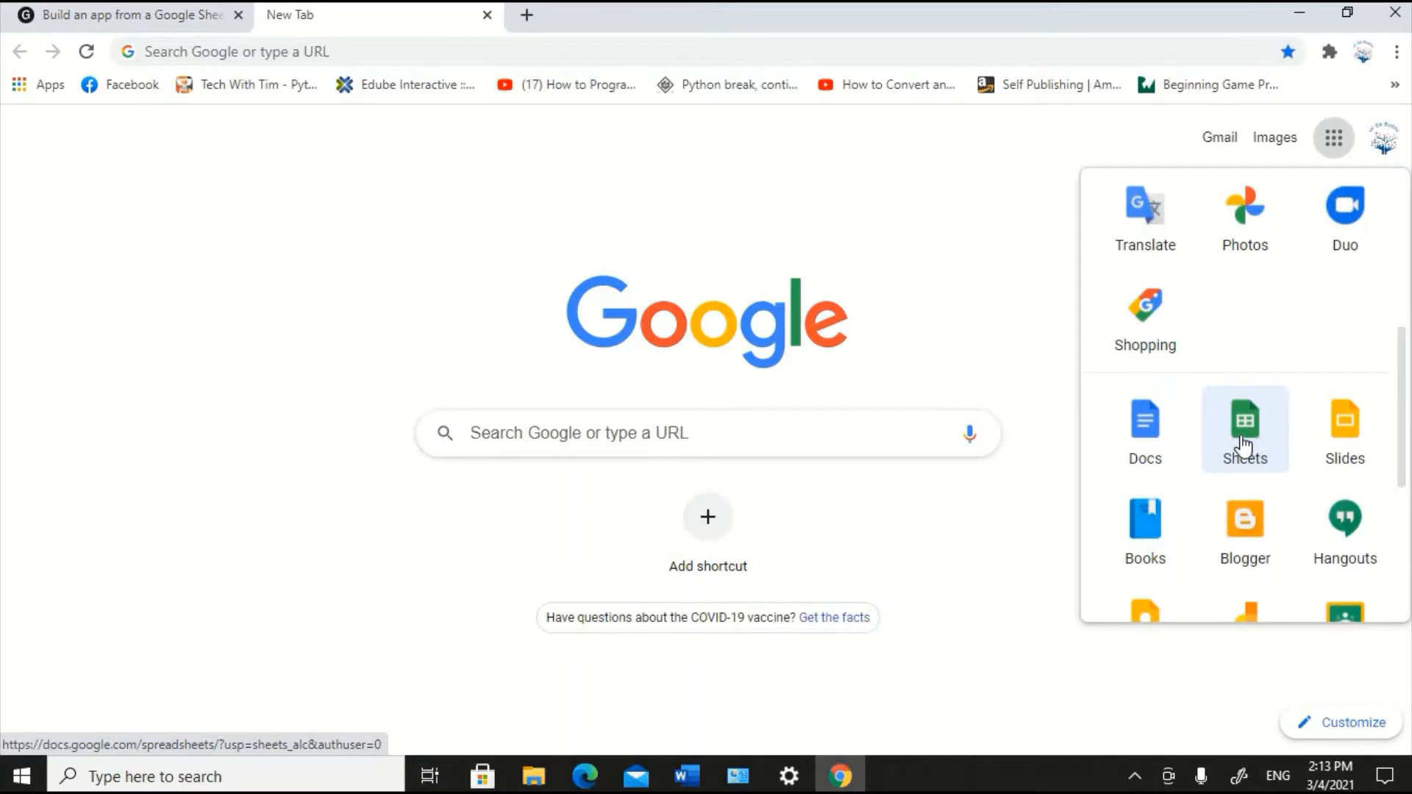
{"action": "left_click", "coordinate": [1243, 441]}
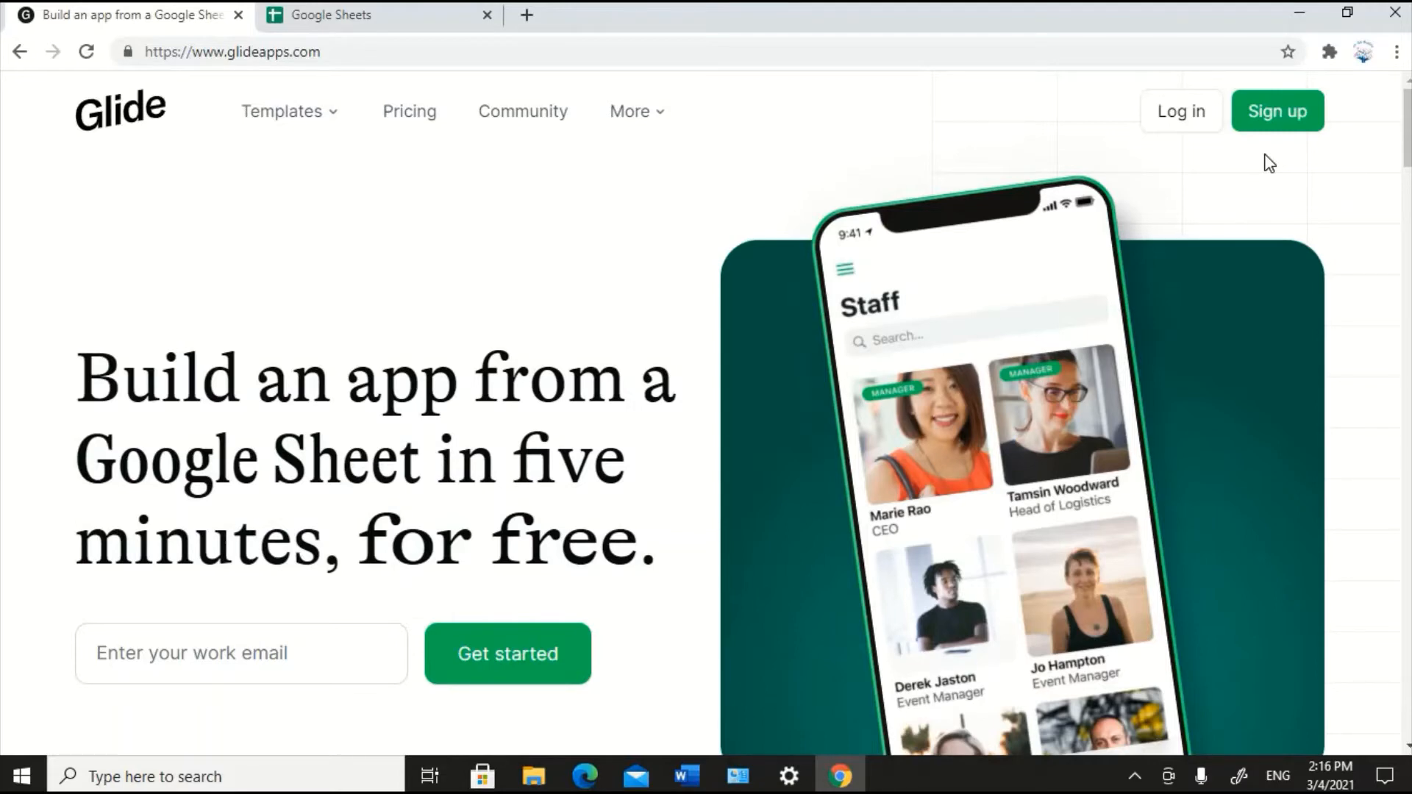
Log in to Glide and dismiss the source selection for a new app.
{"action": "left_click", "coordinate": [1195, 118]}
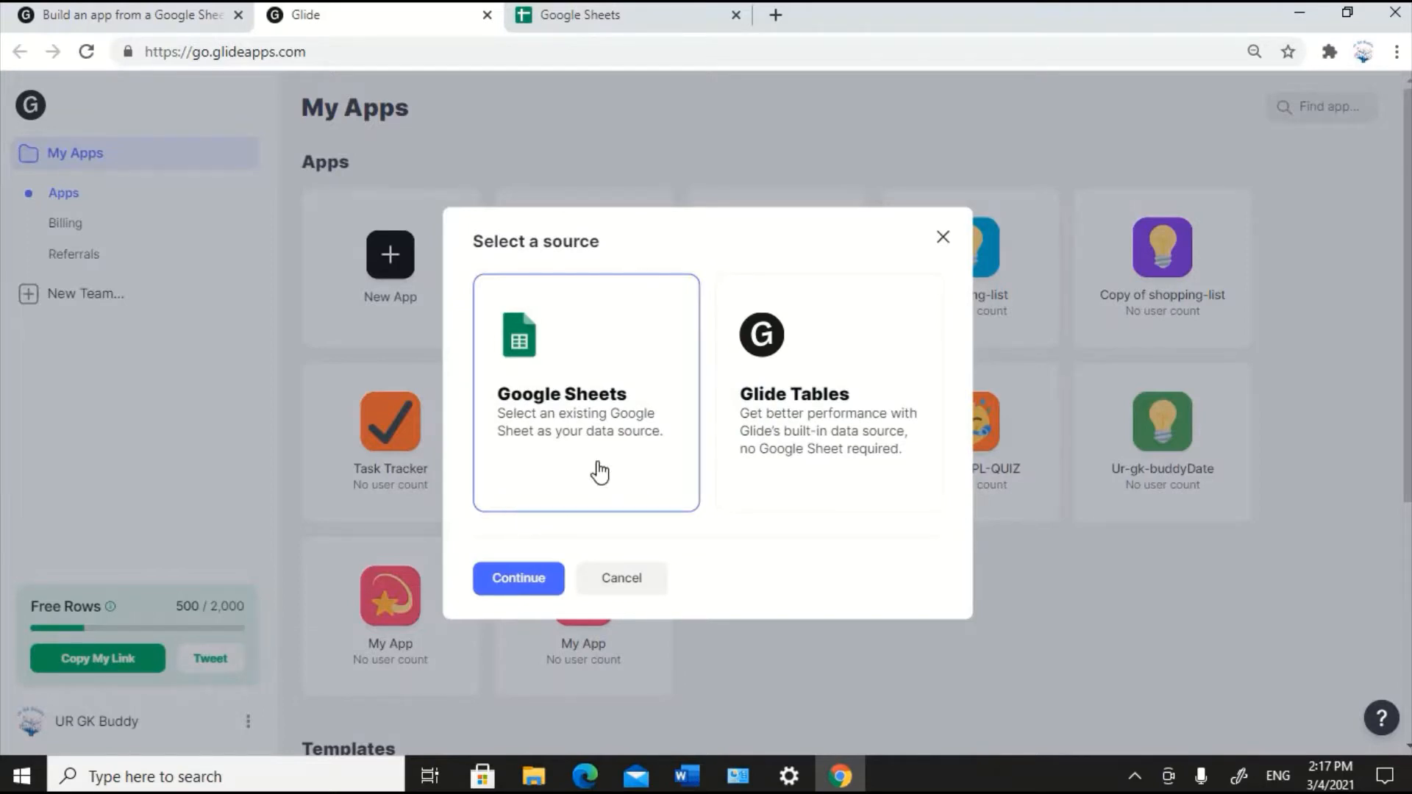
{"action": "left_click", "coordinate": [942, 237]}
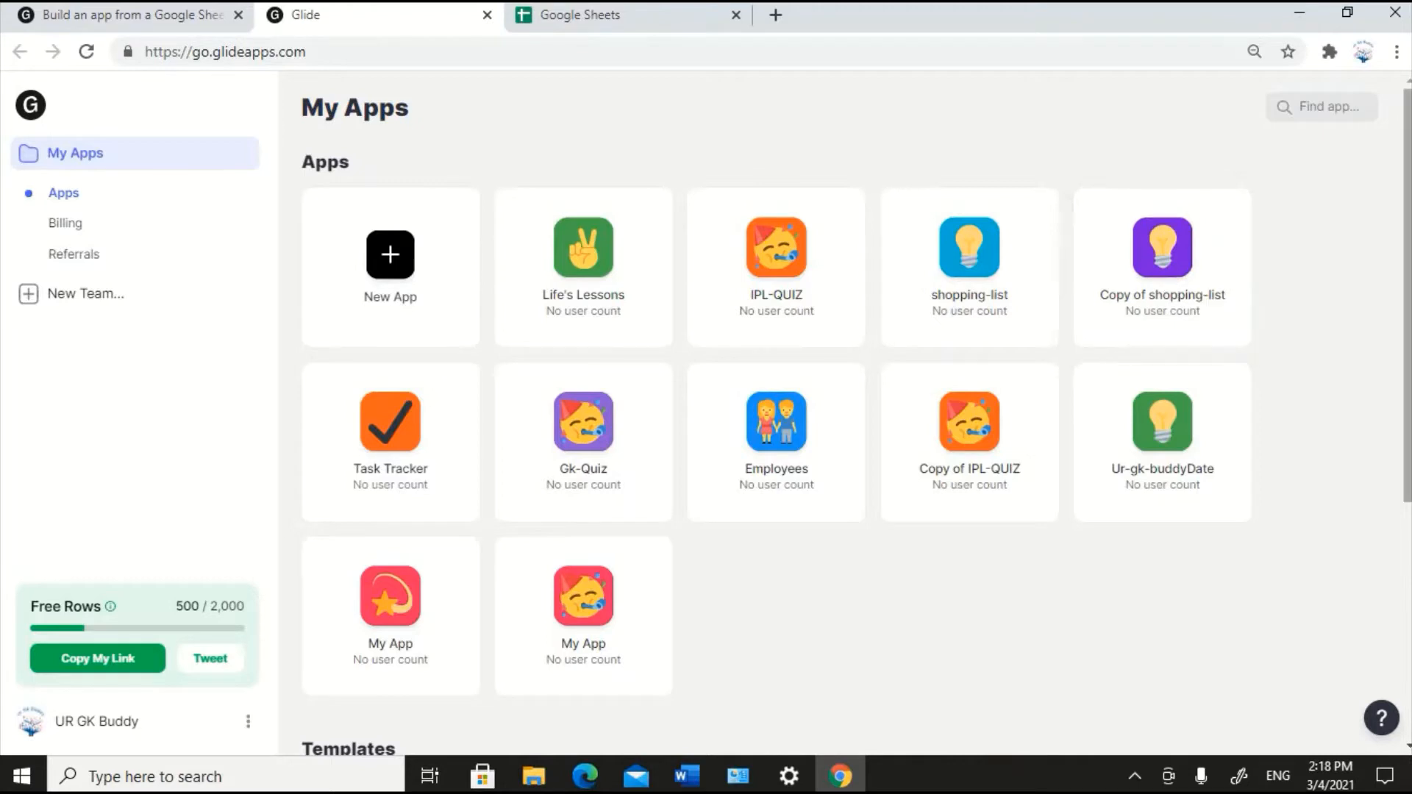
Open the full Glide template gallery from the My Apps page and browse the available templates.
{"action": "scroll", "coordinate": [1397, 309], "scroll_direction": "down", "scroll_amount": 5}
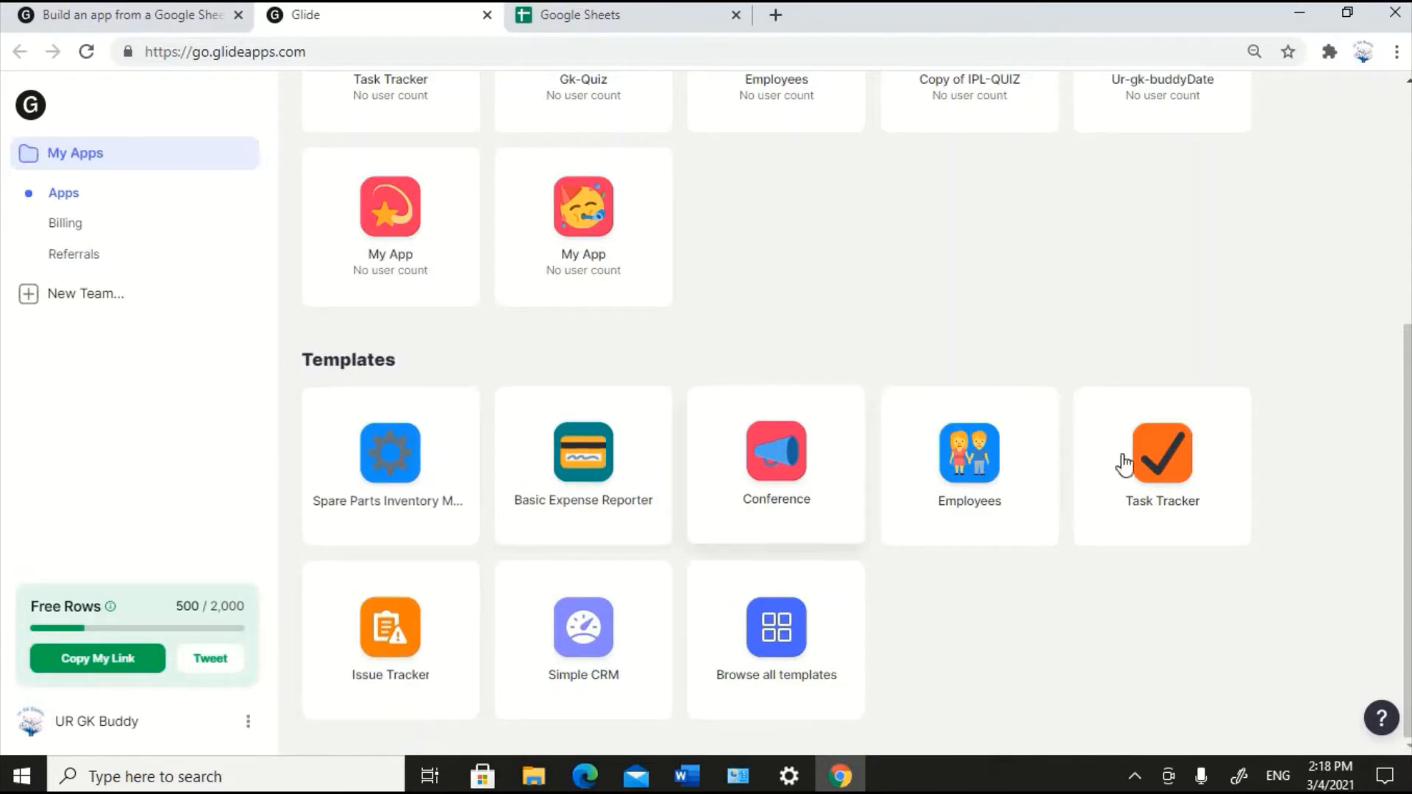
{"action": "left_click", "coordinate": [785, 646]}
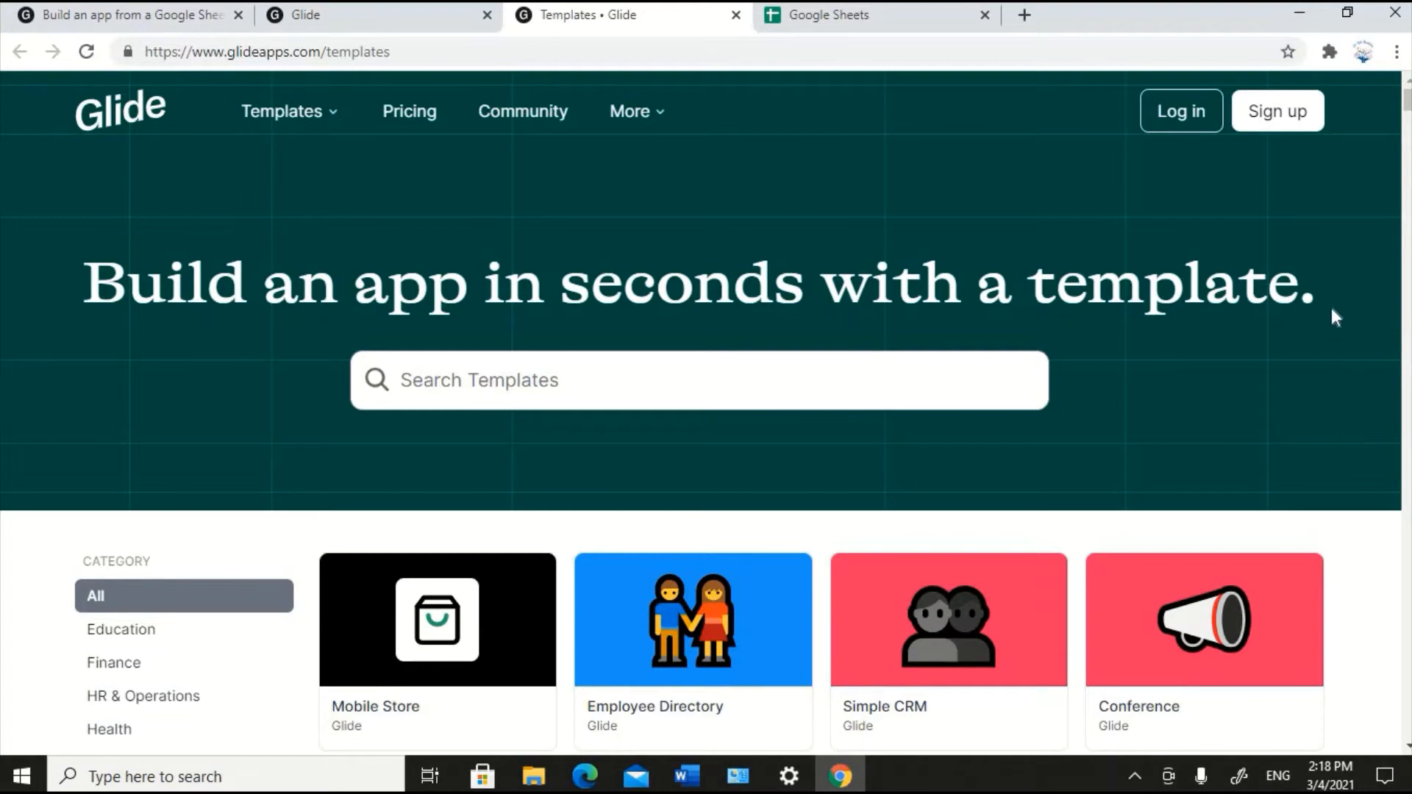
{"action": "scroll", "coordinate": [1357, 695], "scroll_direction": "down", "scroll_amount": 3}
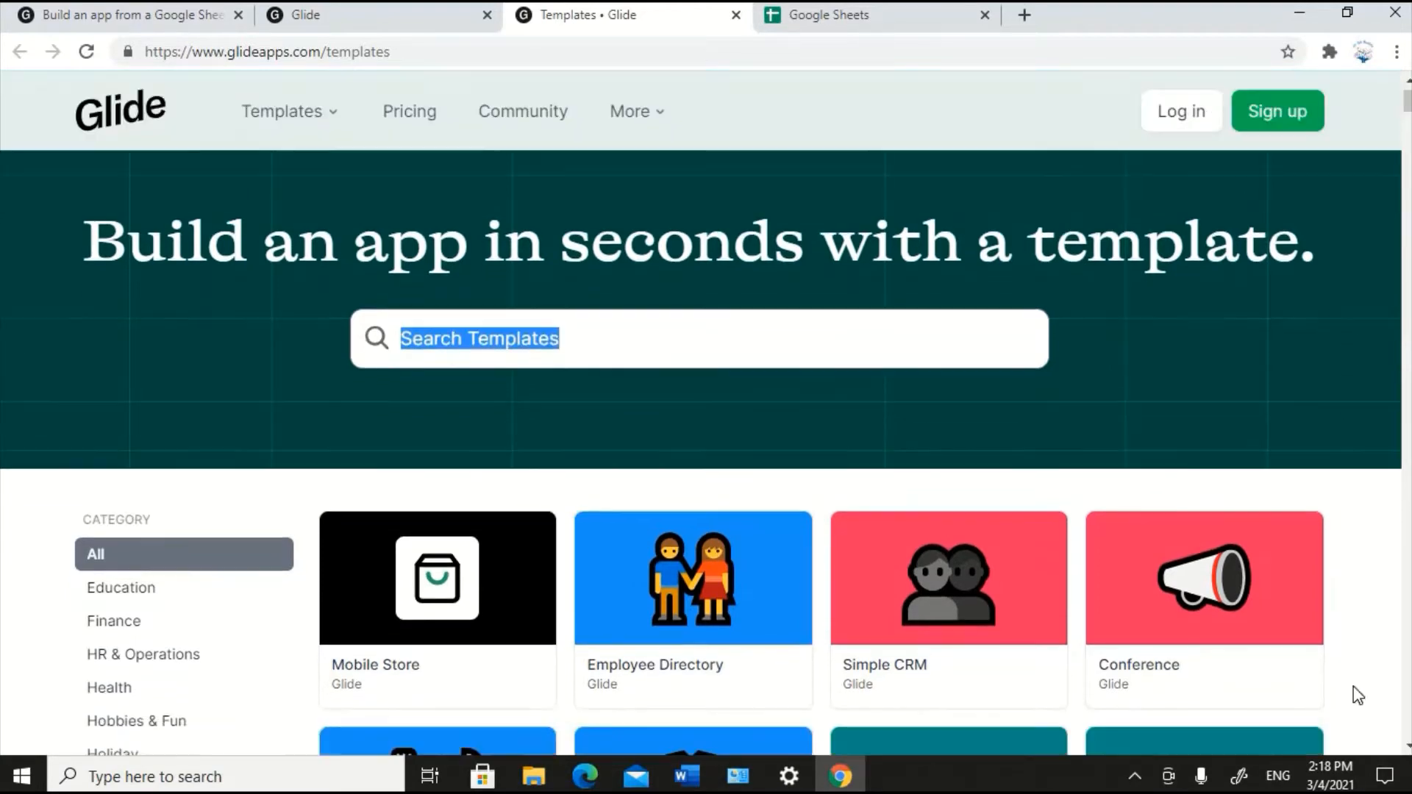
{"action": "scroll", "coordinate": [1357, 695], "scroll_direction": "down", "scroll_amount": 5}
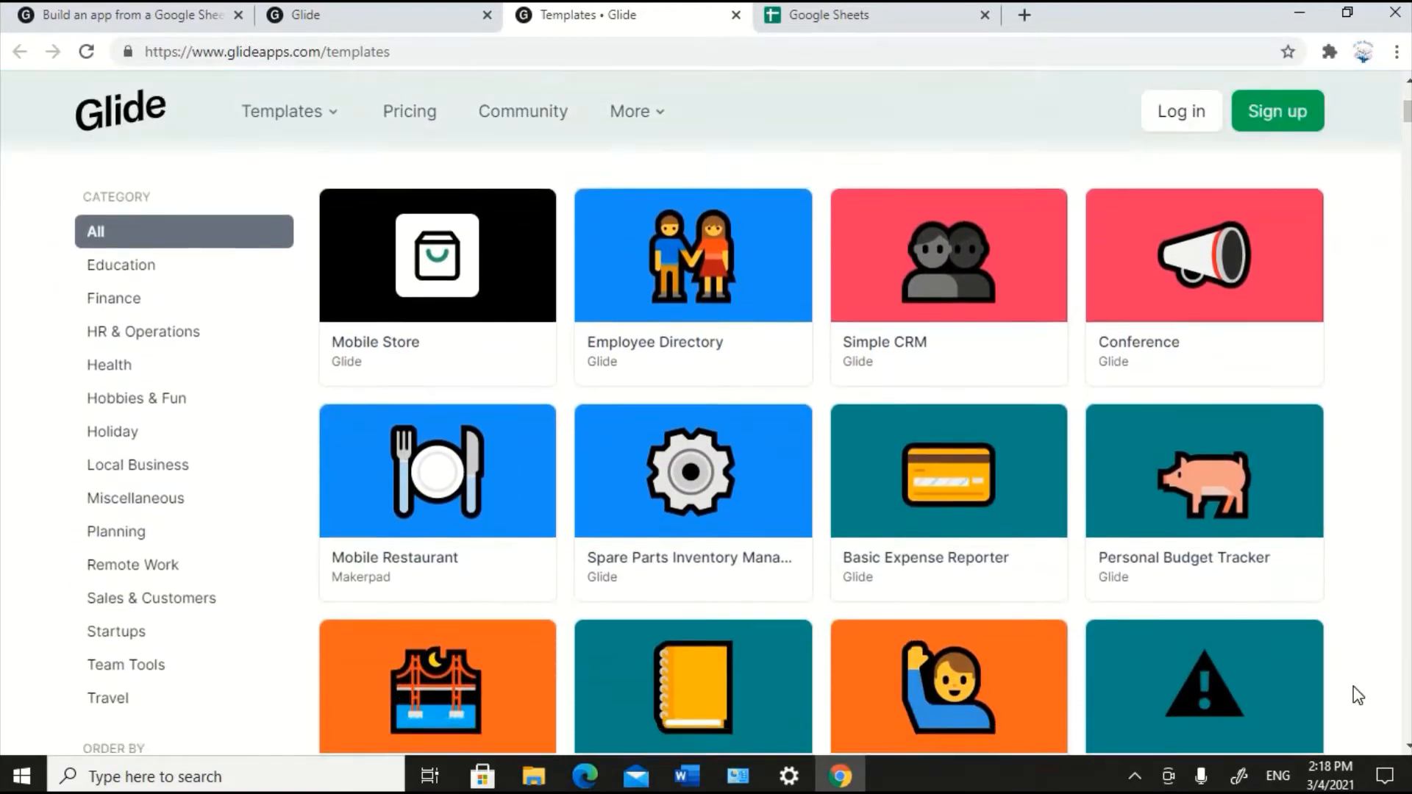
{"action": "scroll", "coordinate": [1358, 695], "scroll_direction": "down", "scroll_amount": 5}
{"action": "scroll", "coordinate": [1357, 694], "scroll_direction": "down", "scroll_amount": 4}
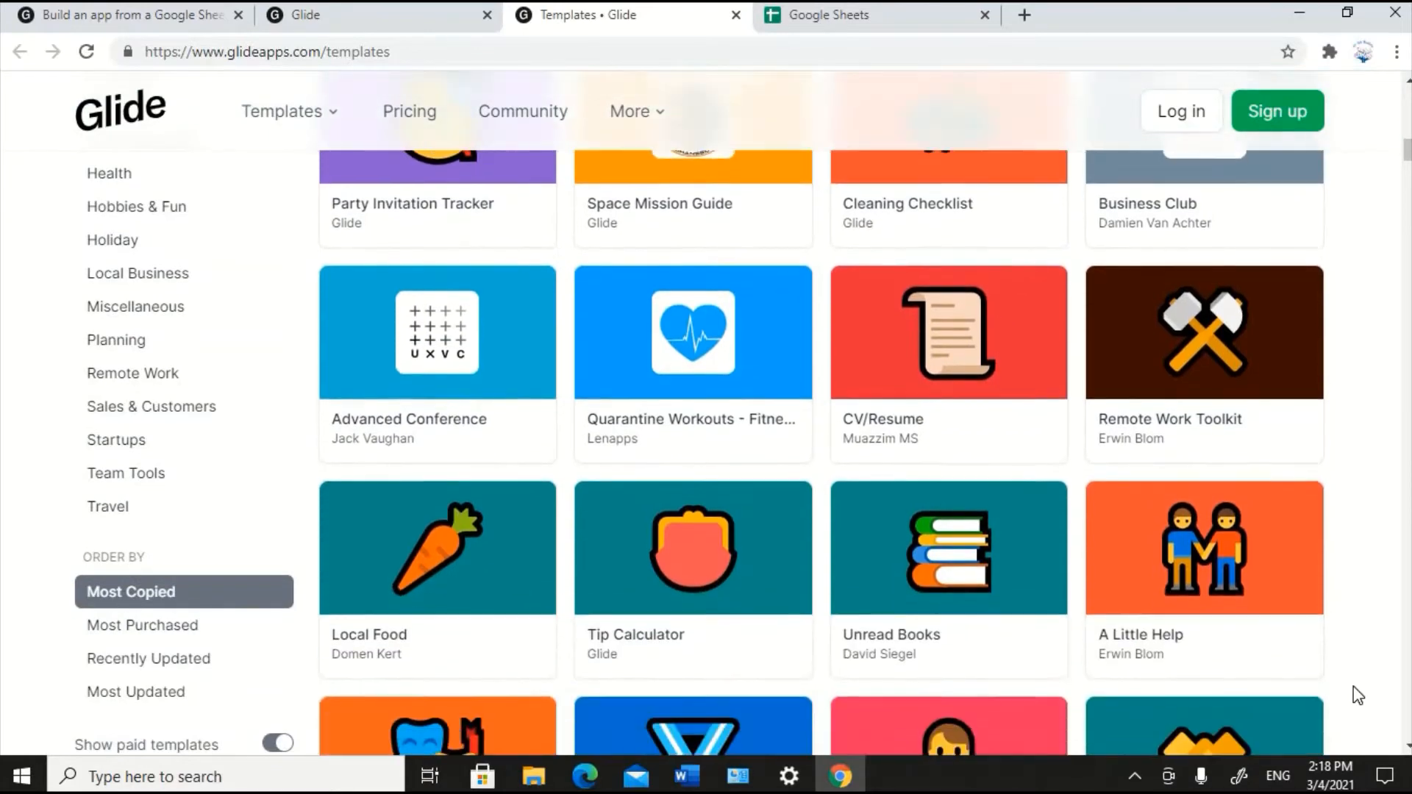
{"action": "scroll", "coordinate": [1357, 695], "scroll_direction": "down", "scroll_amount": 9}
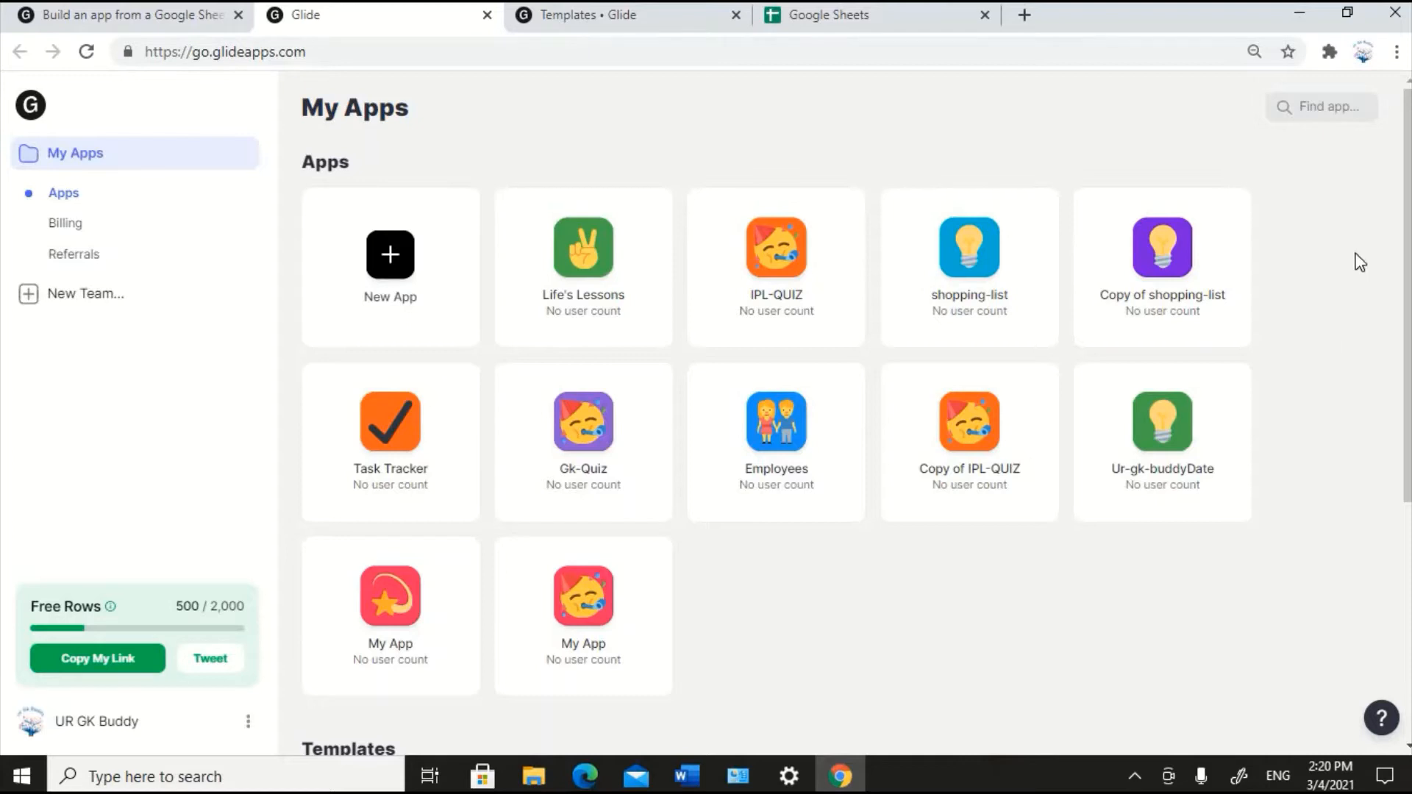
Create a new app with Glide Tables as its data source.
{"action": "left_click", "coordinate": [393, 271]}
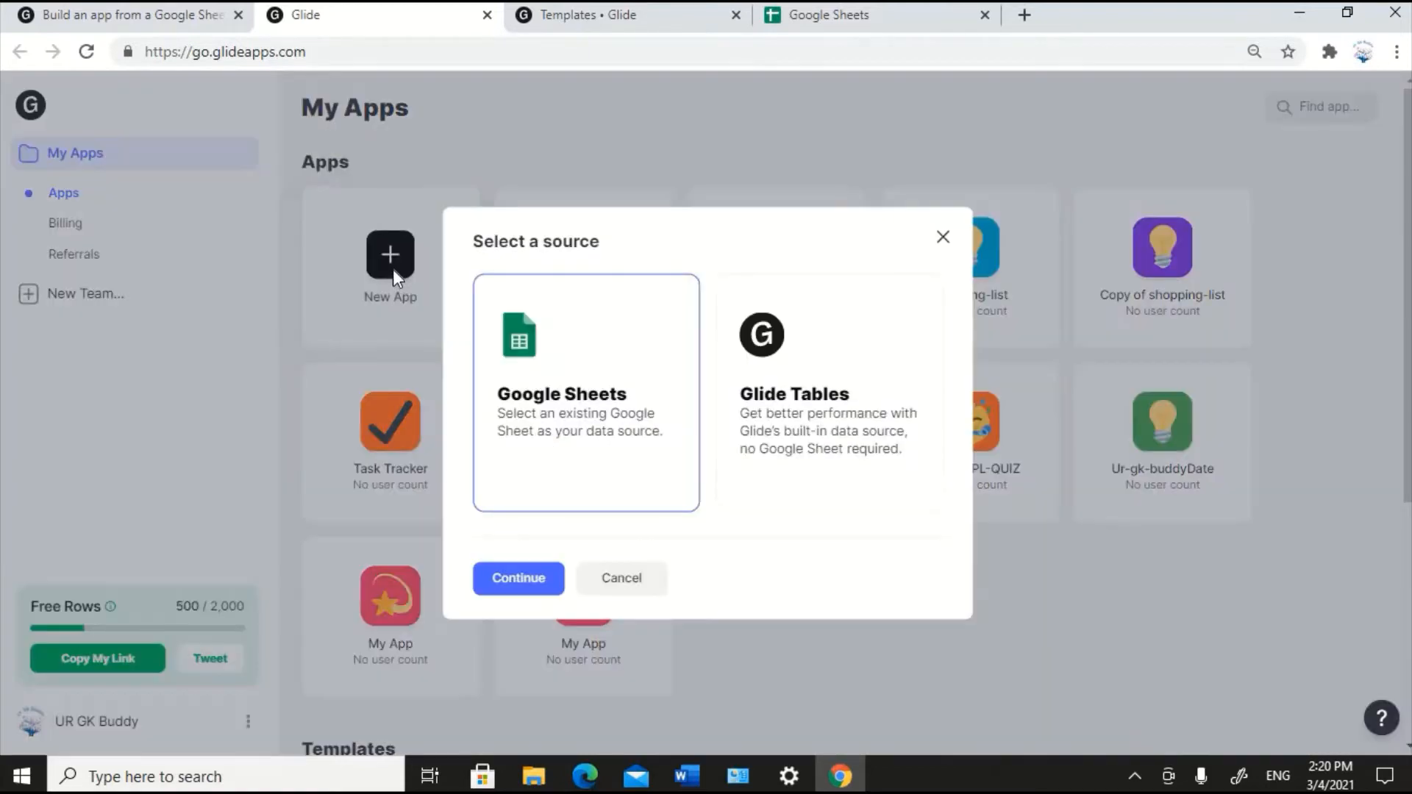
{"action": "left_click", "coordinate": [840, 370]}
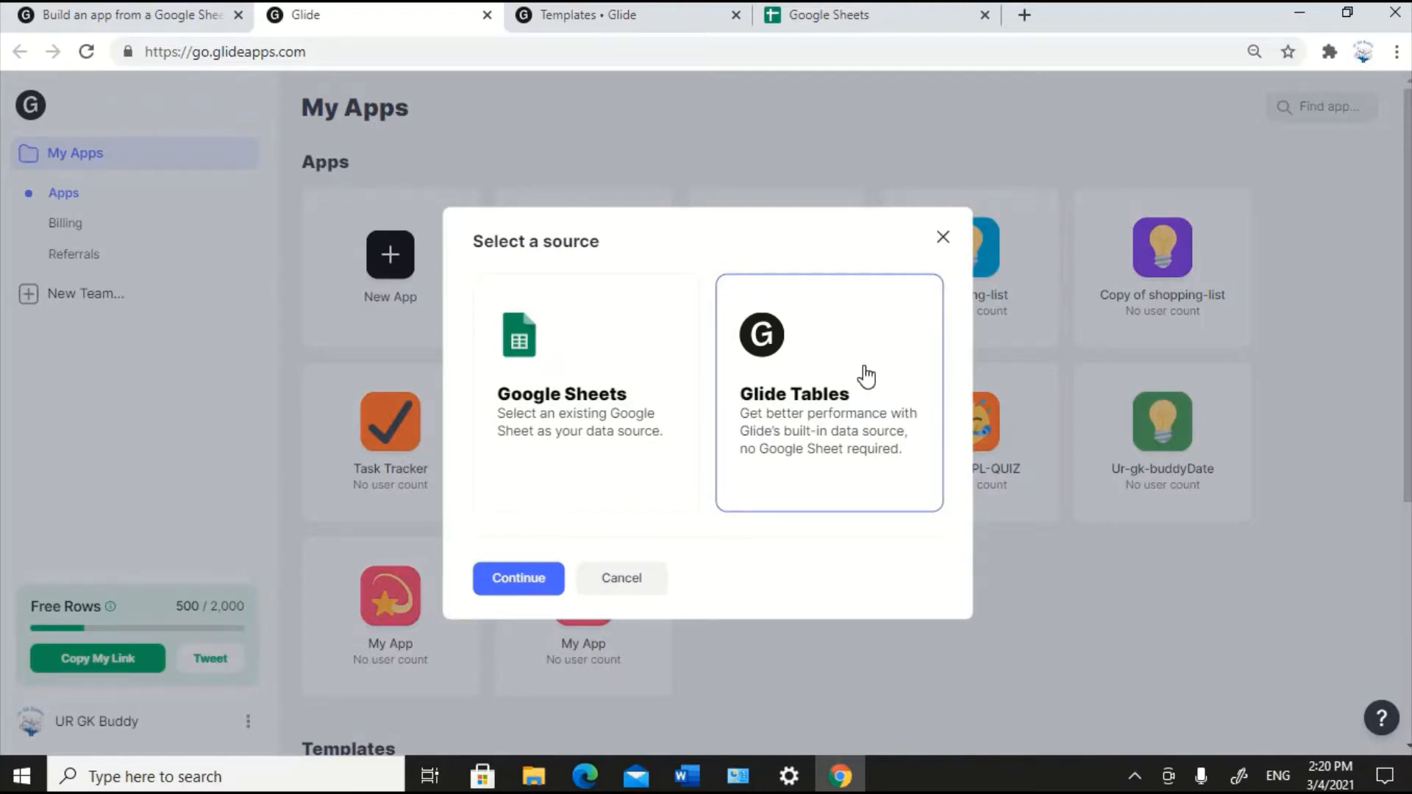
{"action": "left_click", "coordinate": [532, 586]}
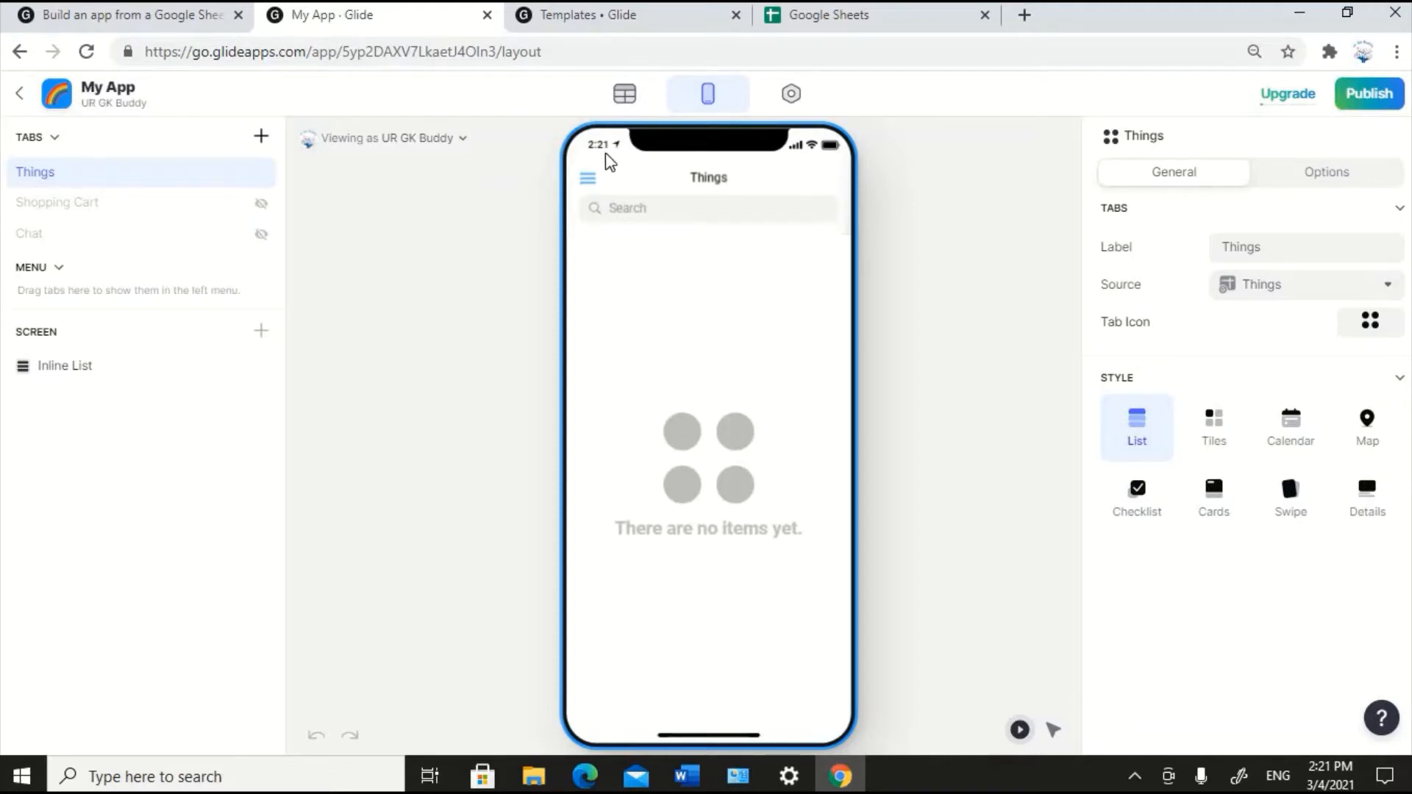
Examine the new app's Users and Things tables in the data editor.
{"action": "left_click", "coordinate": [624, 94]}
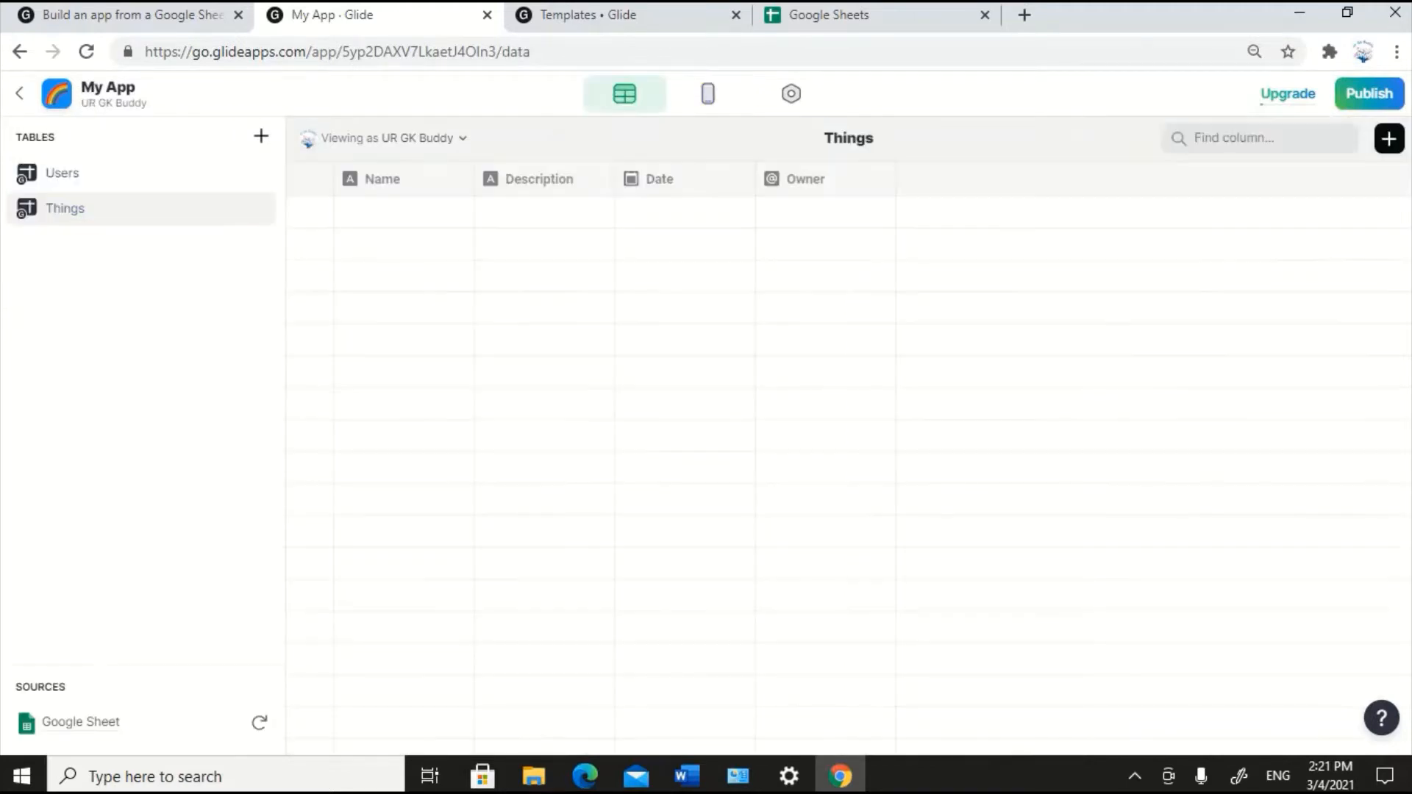
{"action": "left_click", "coordinate": [107, 181]}
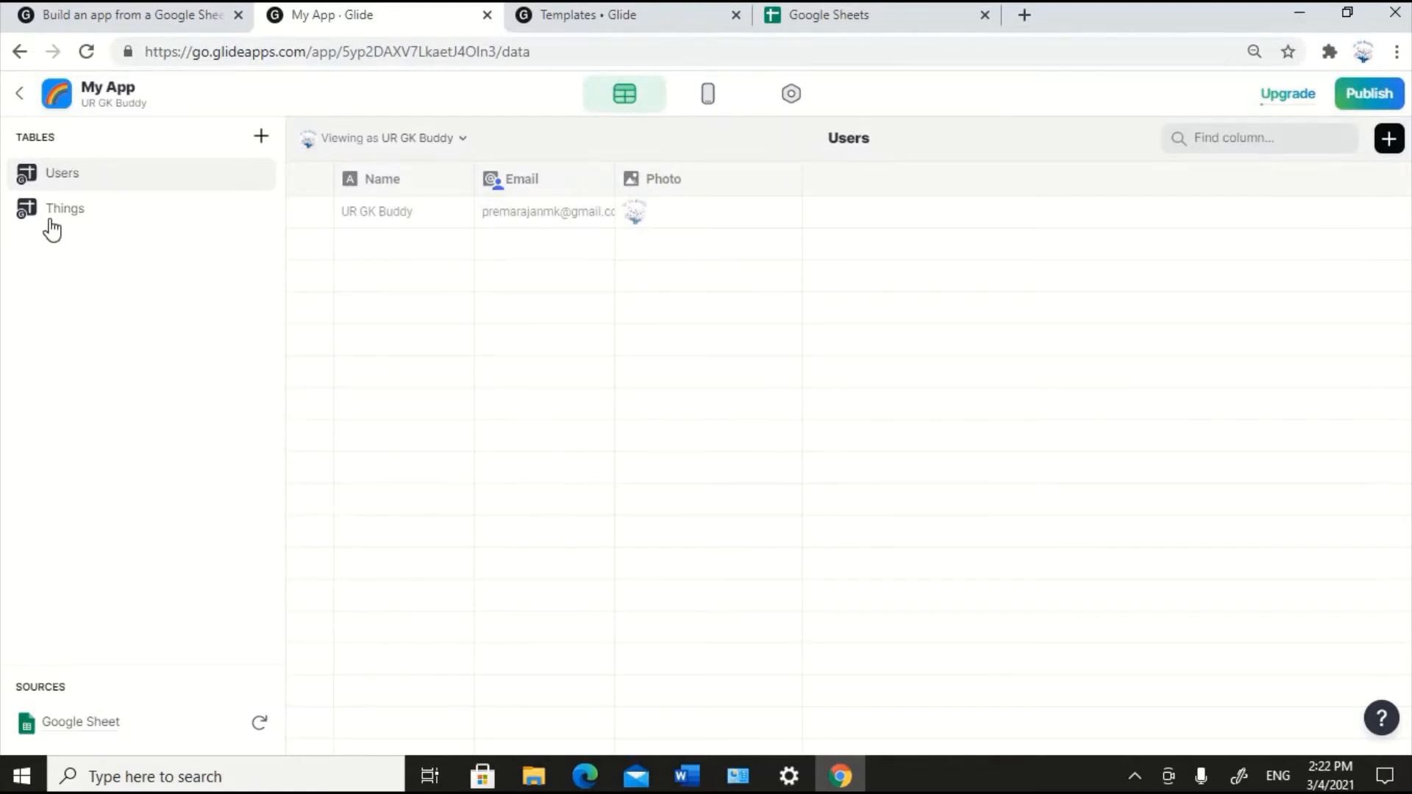
{"action": "left_click", "coordinate": [72, 213]}
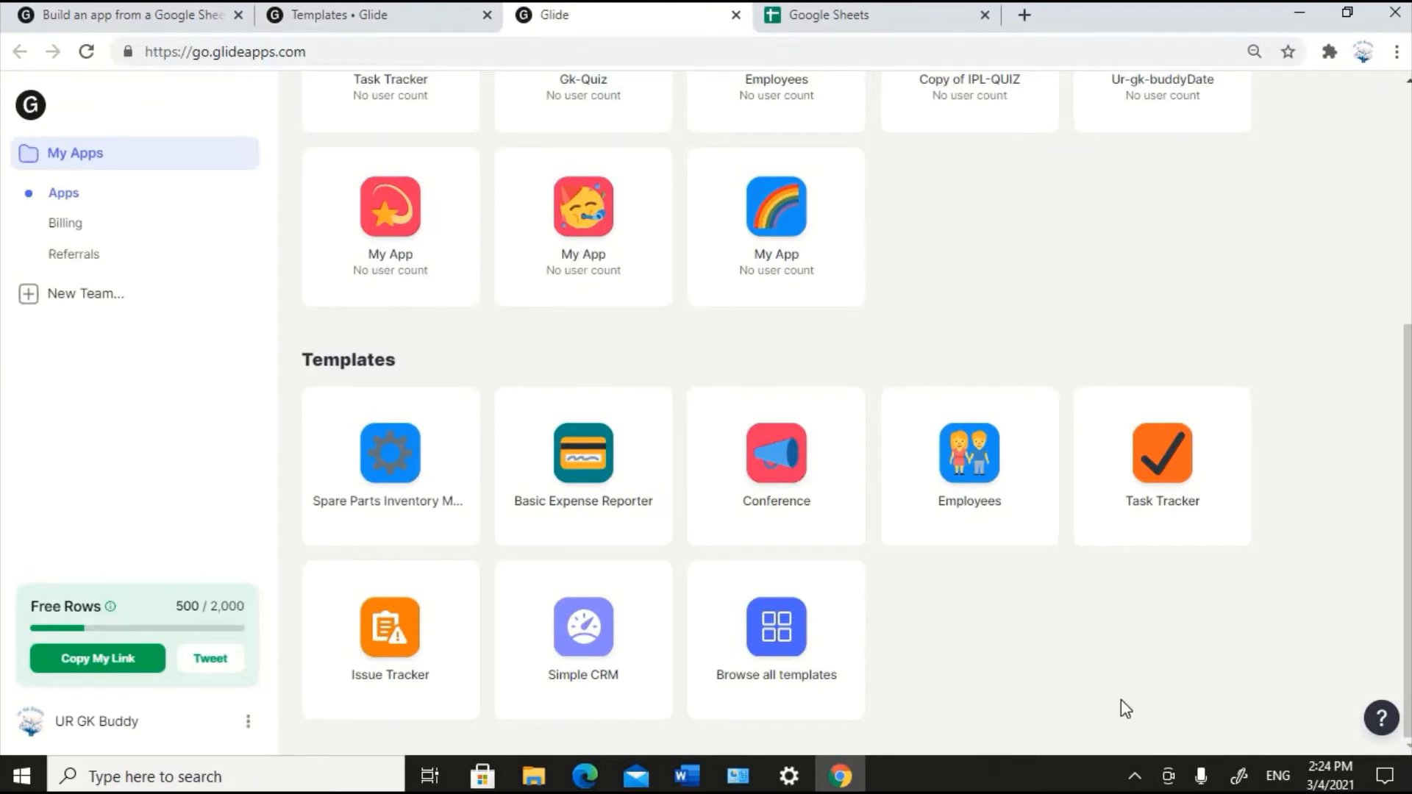
Open the Task Tracker template, check its data tables, and set the phone preview to Android.
{"action": "left_click", "coordinate": [1180, 517]}
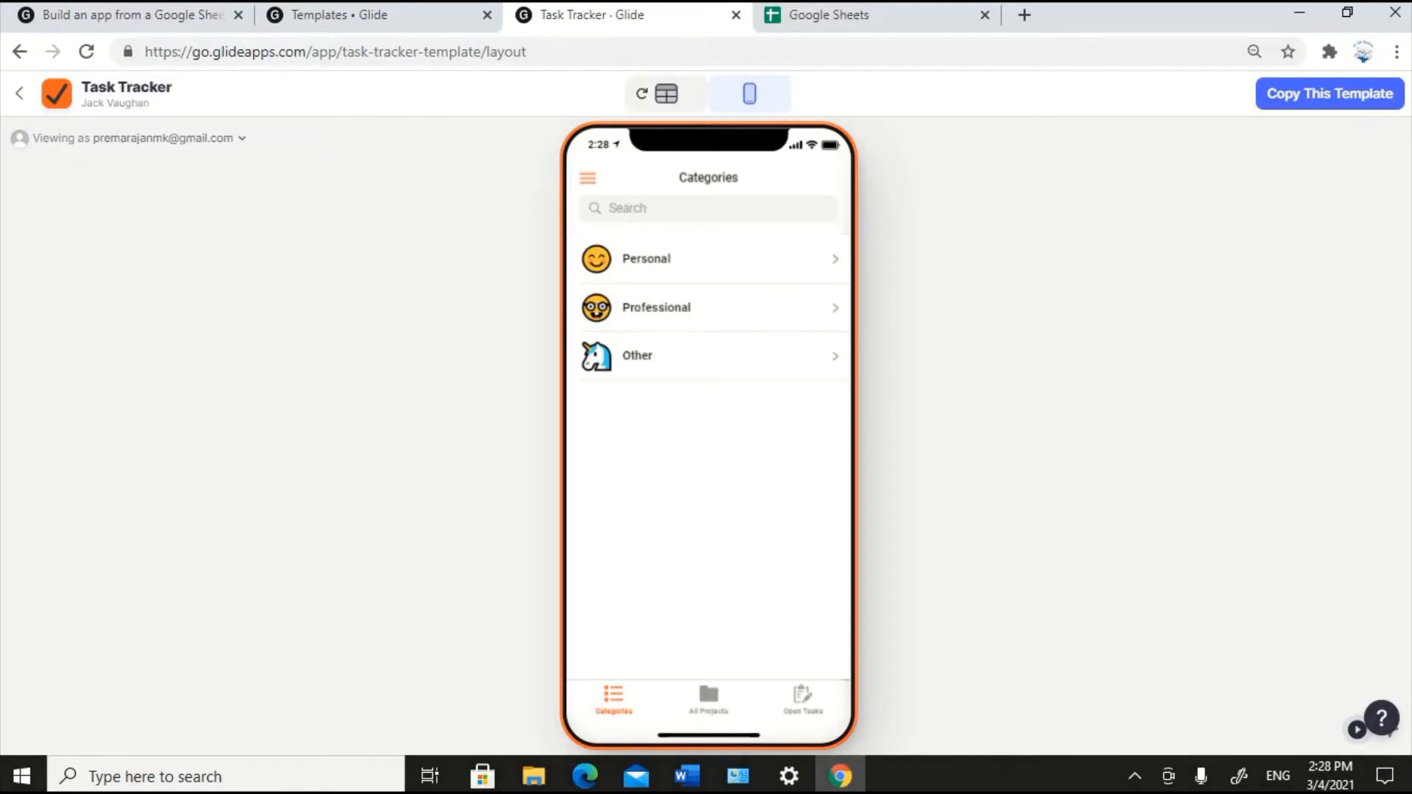
{"action": "left_click", "coordinate": [666, 96]}
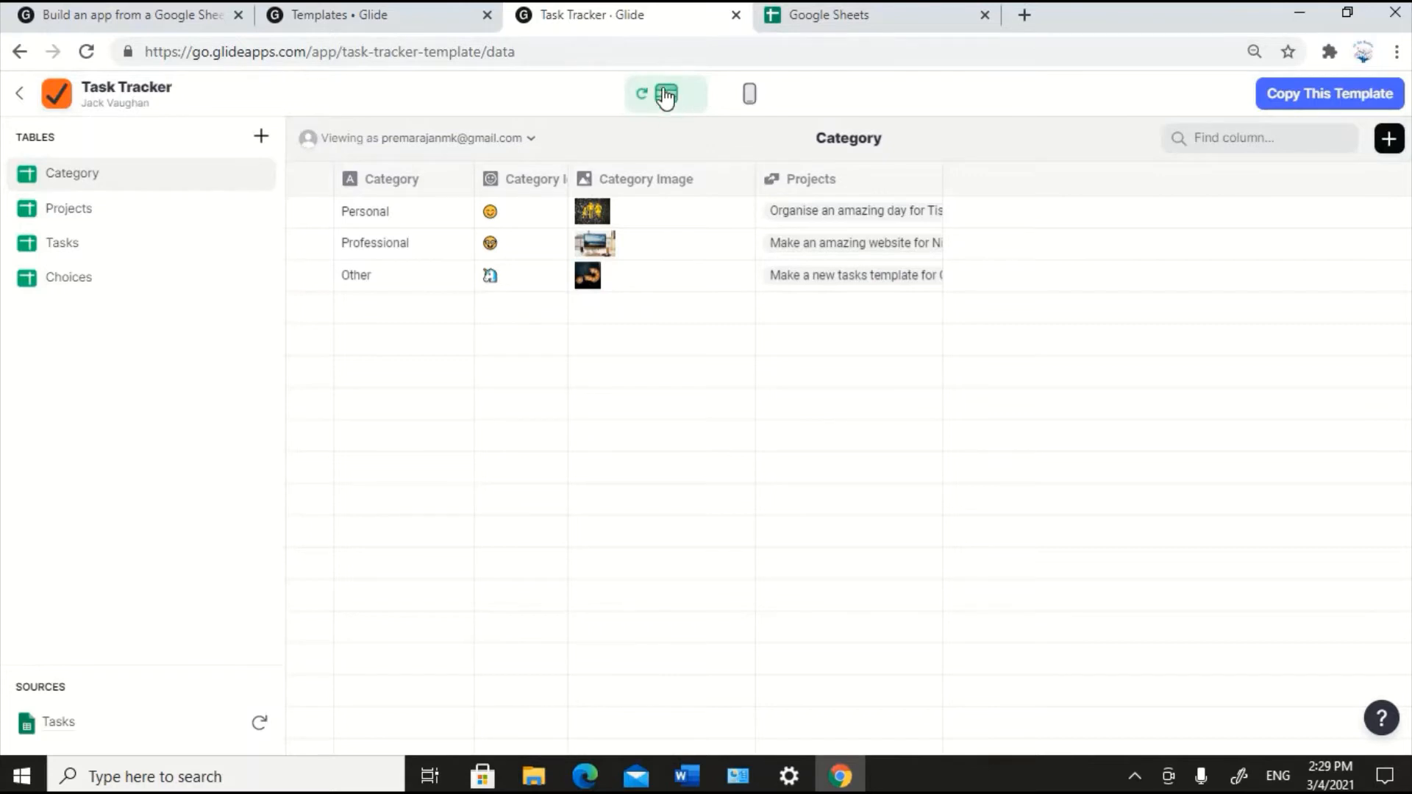
{"action": "left_click", "coordinate": [750, 94]}
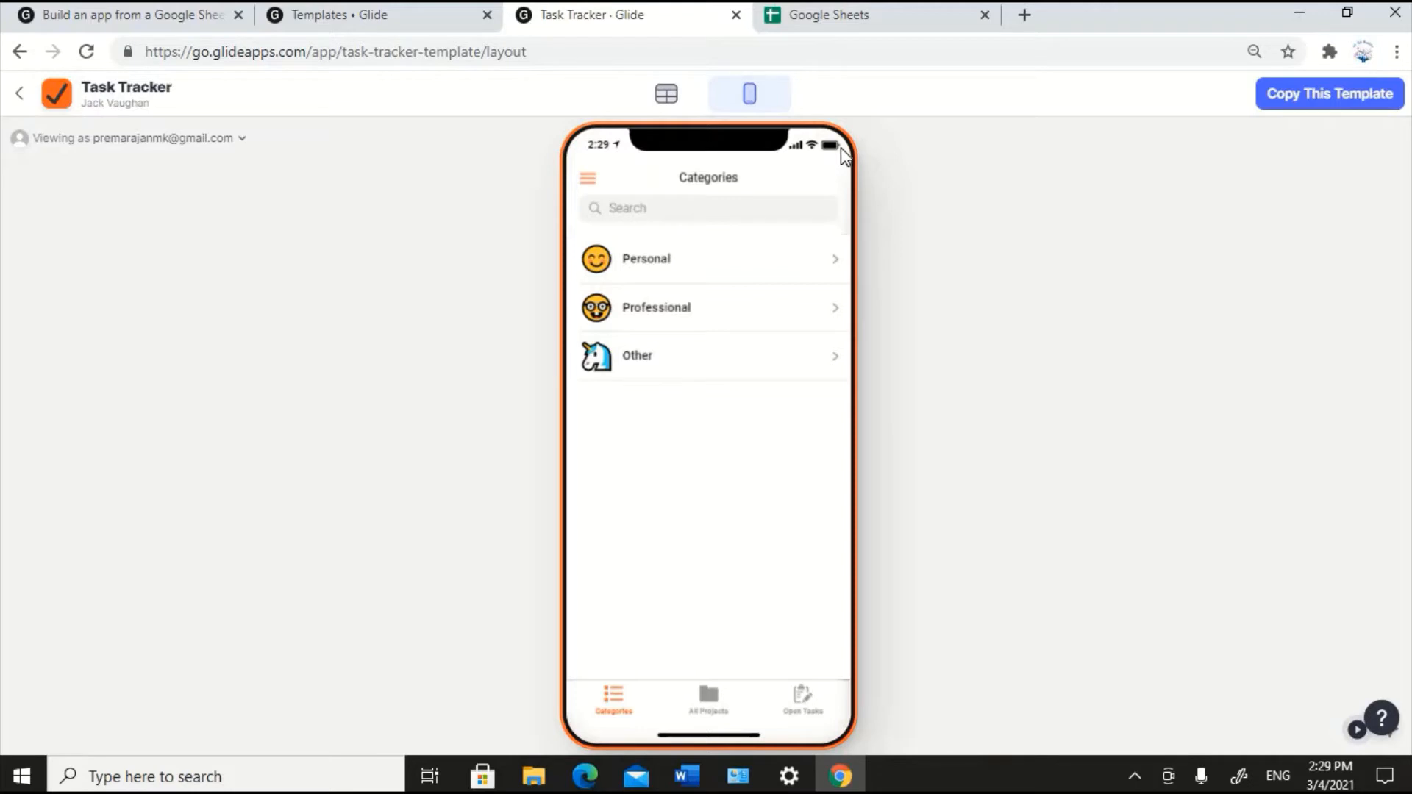
{"action": "left_click", "coordinate": [779, 98]}
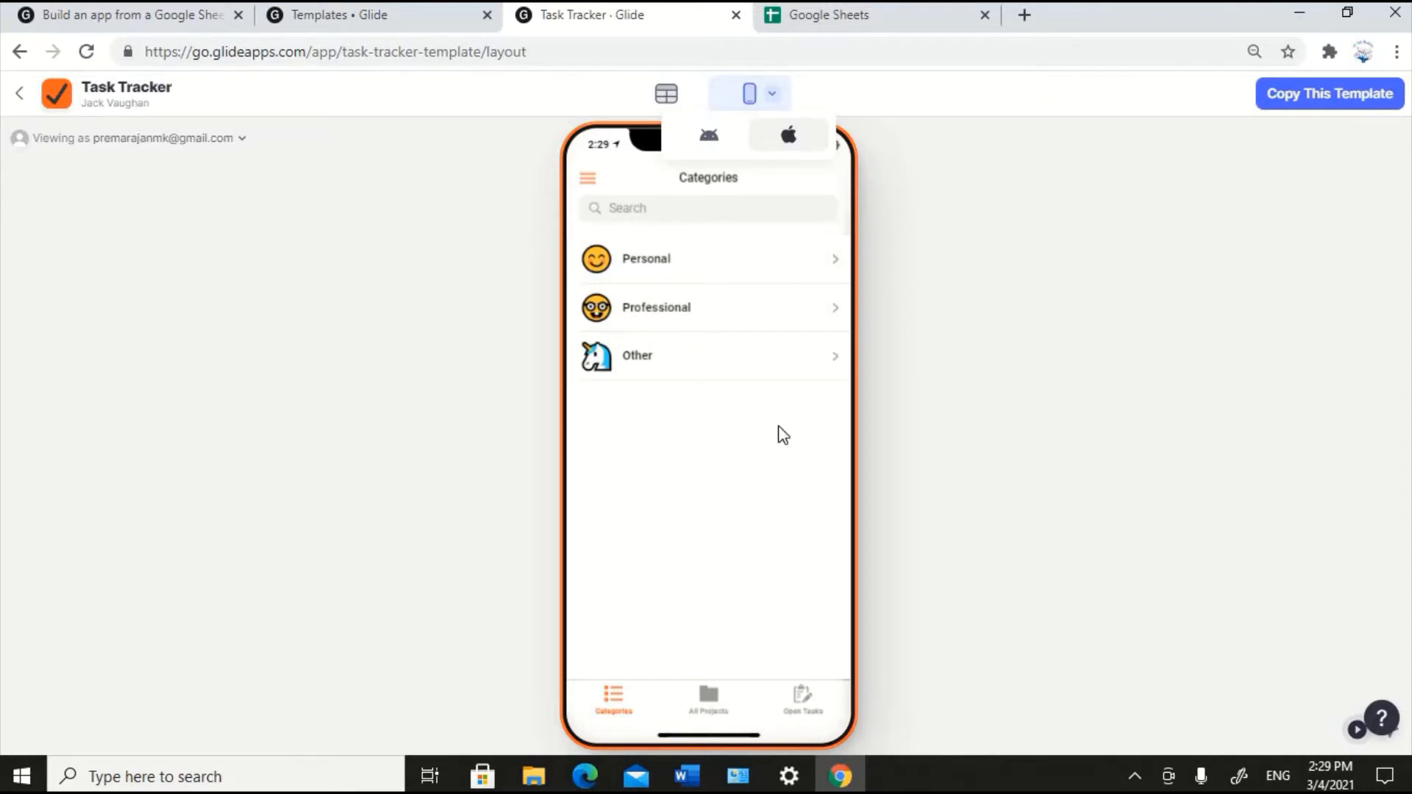
{"action": "left_click", "coordinate": [710, 144]}
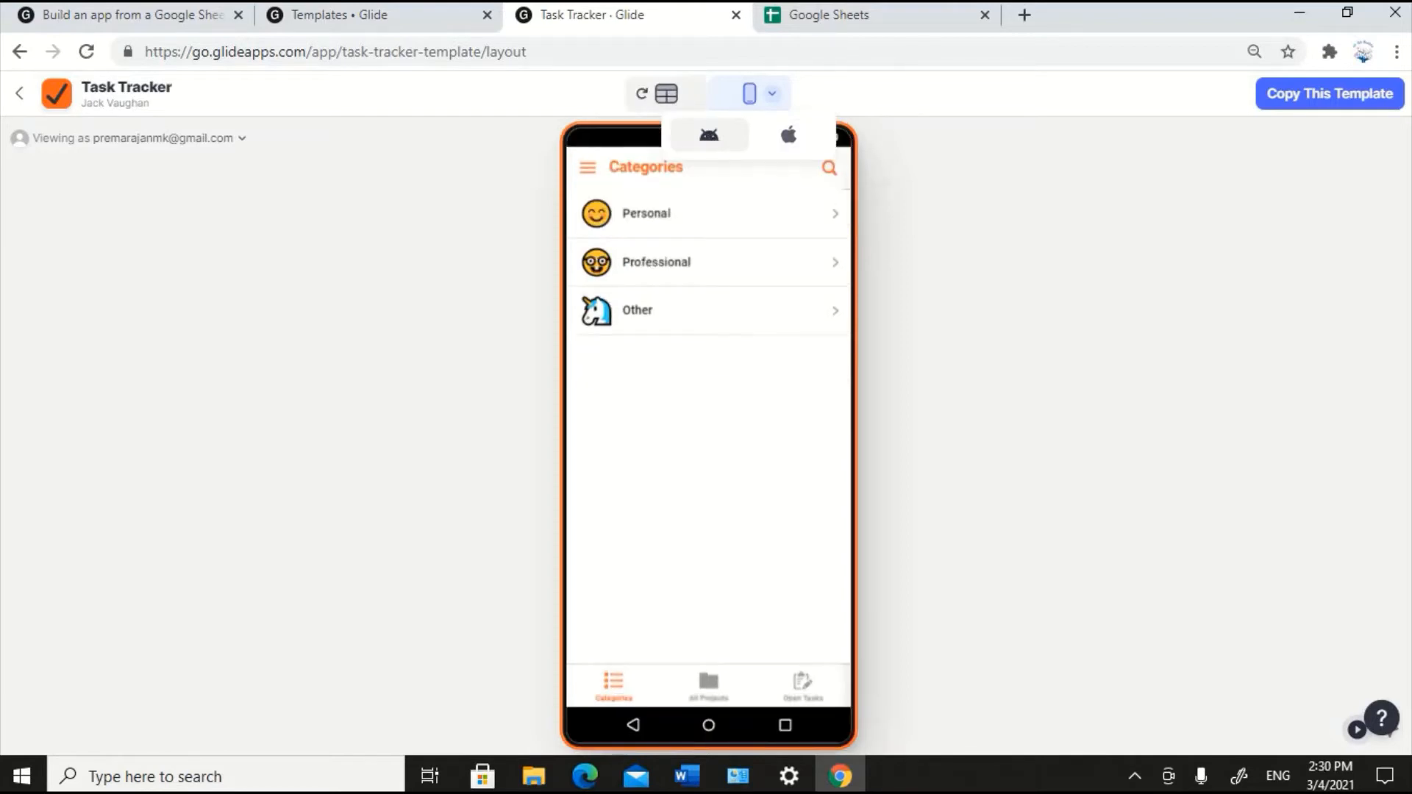
Open the template's source Google Sheet, Tasks, from its data view and look through the Category sheet.
{"action": "left_click", "coordinate": [669, 97]}
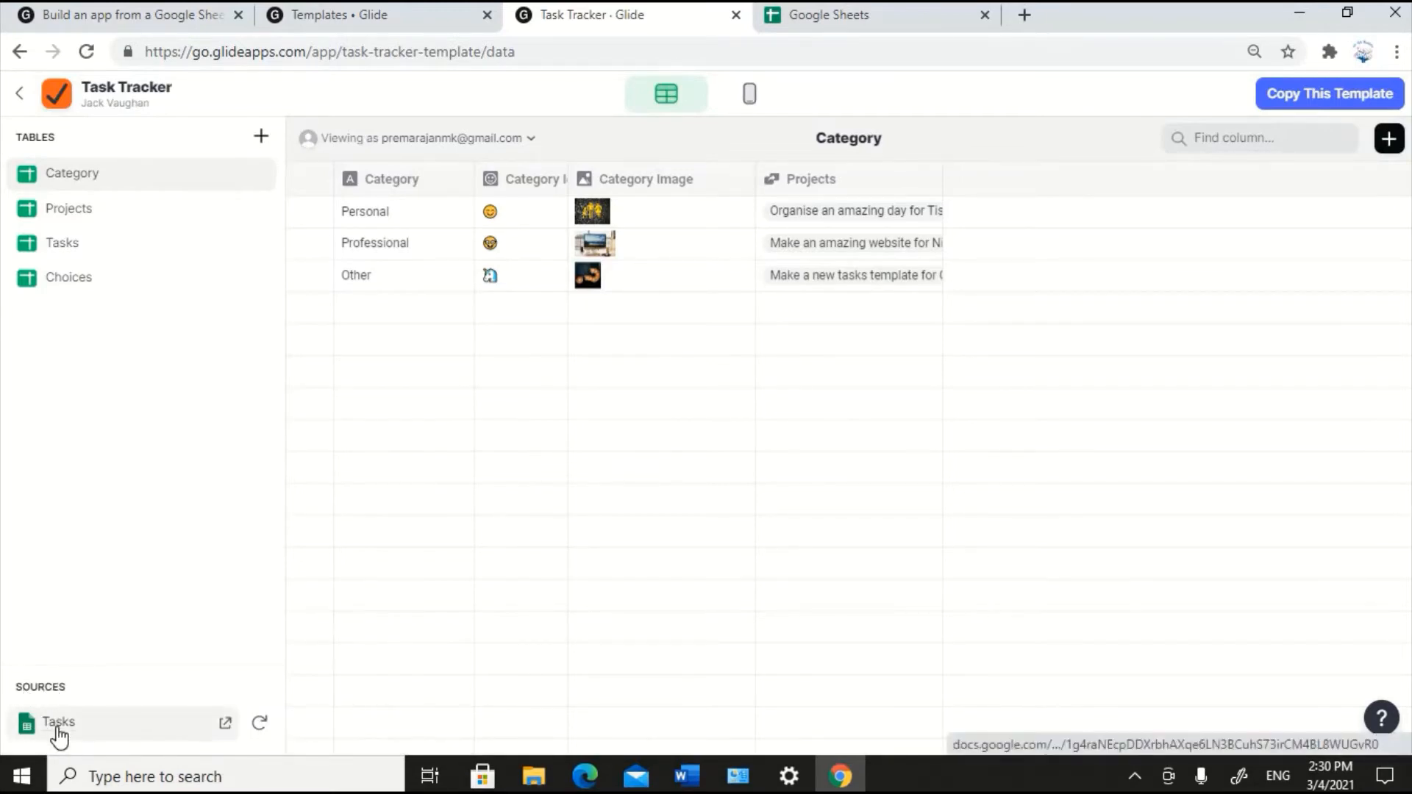
{"action": "left_click", "coordinate": [33, 727]}
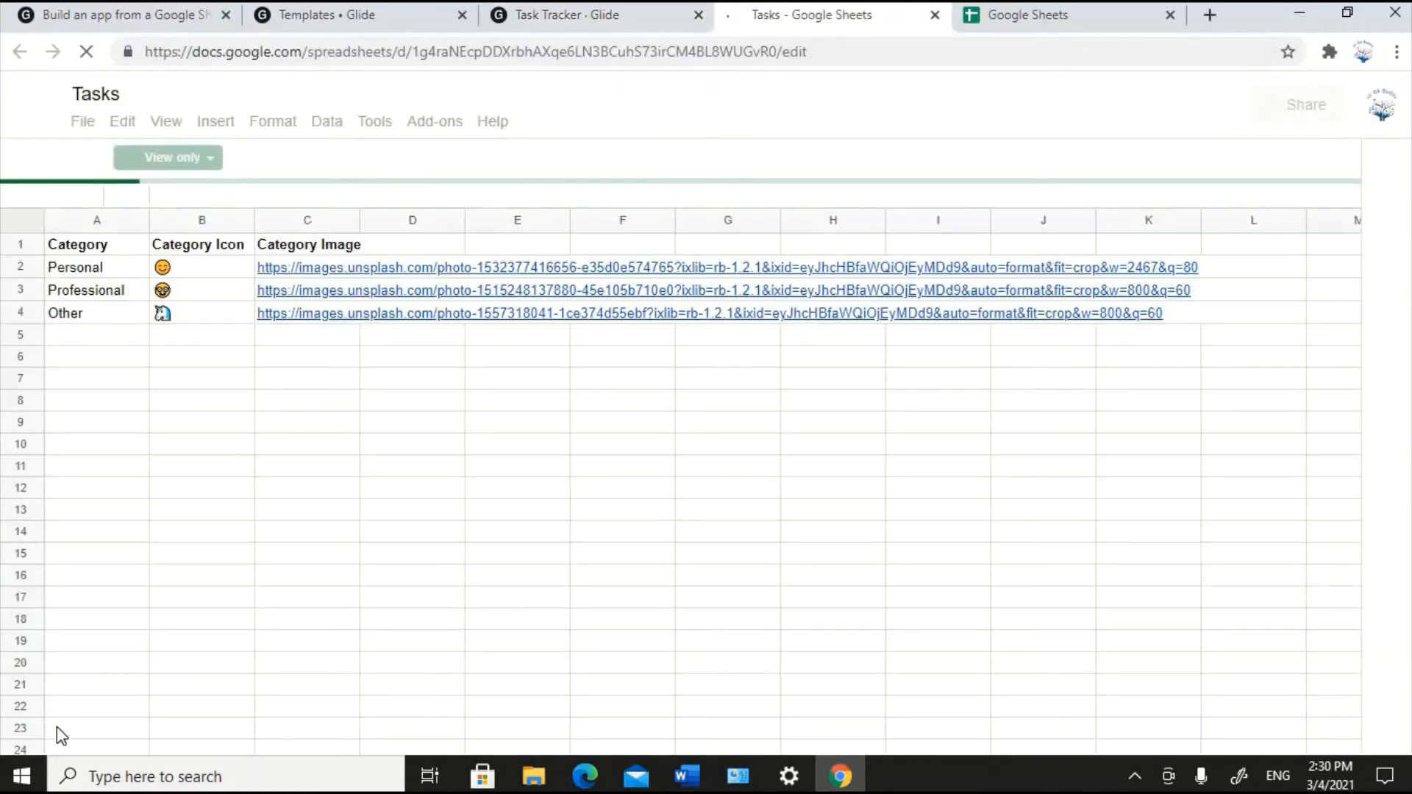
{"action": "left_click_drag", "start_coordinate": [1358, 234], "coordinate": [1357, 275]}
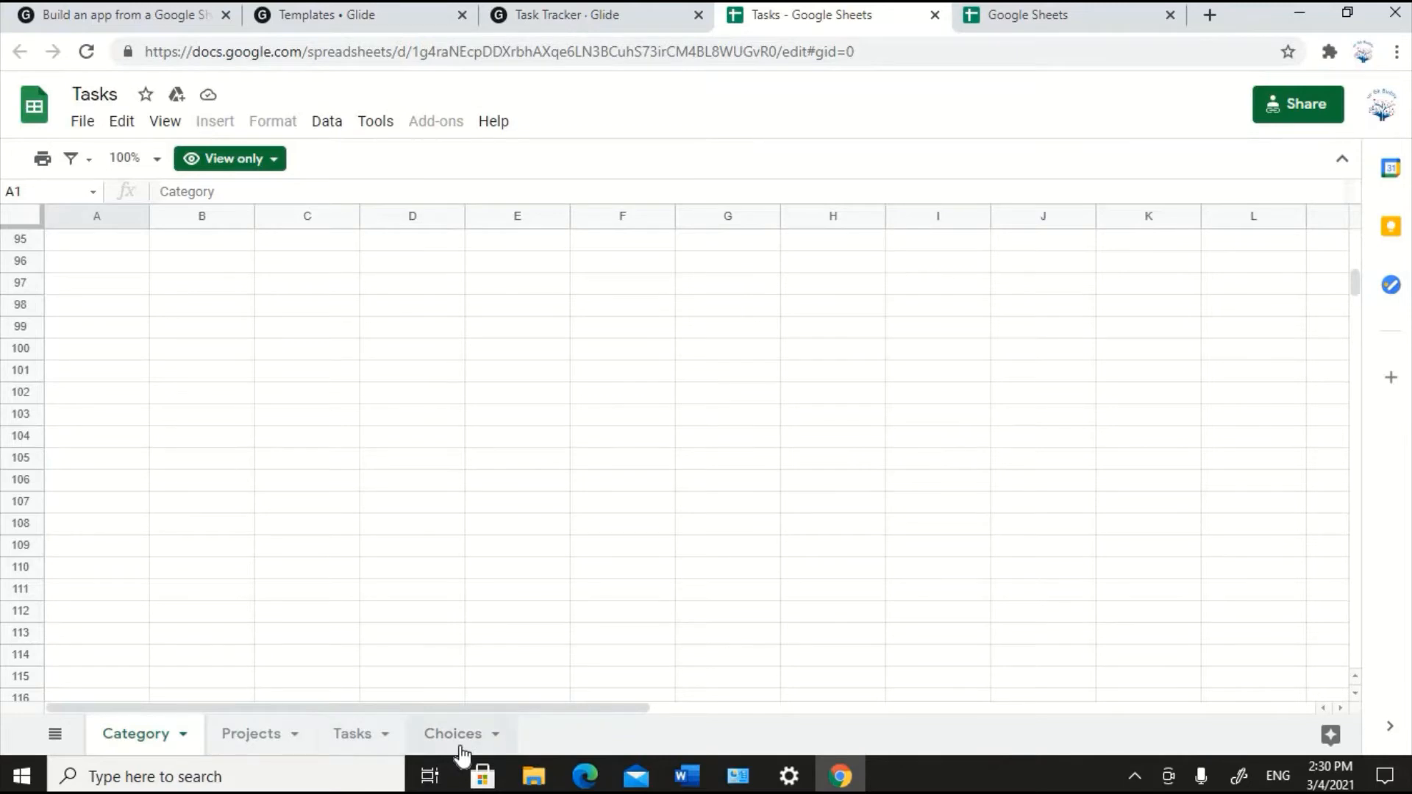
Return to the Task Tracker template and examine its Projects, Tasks and Choices tables.
{"action": "left_click", "coordinate": [567, 15]}
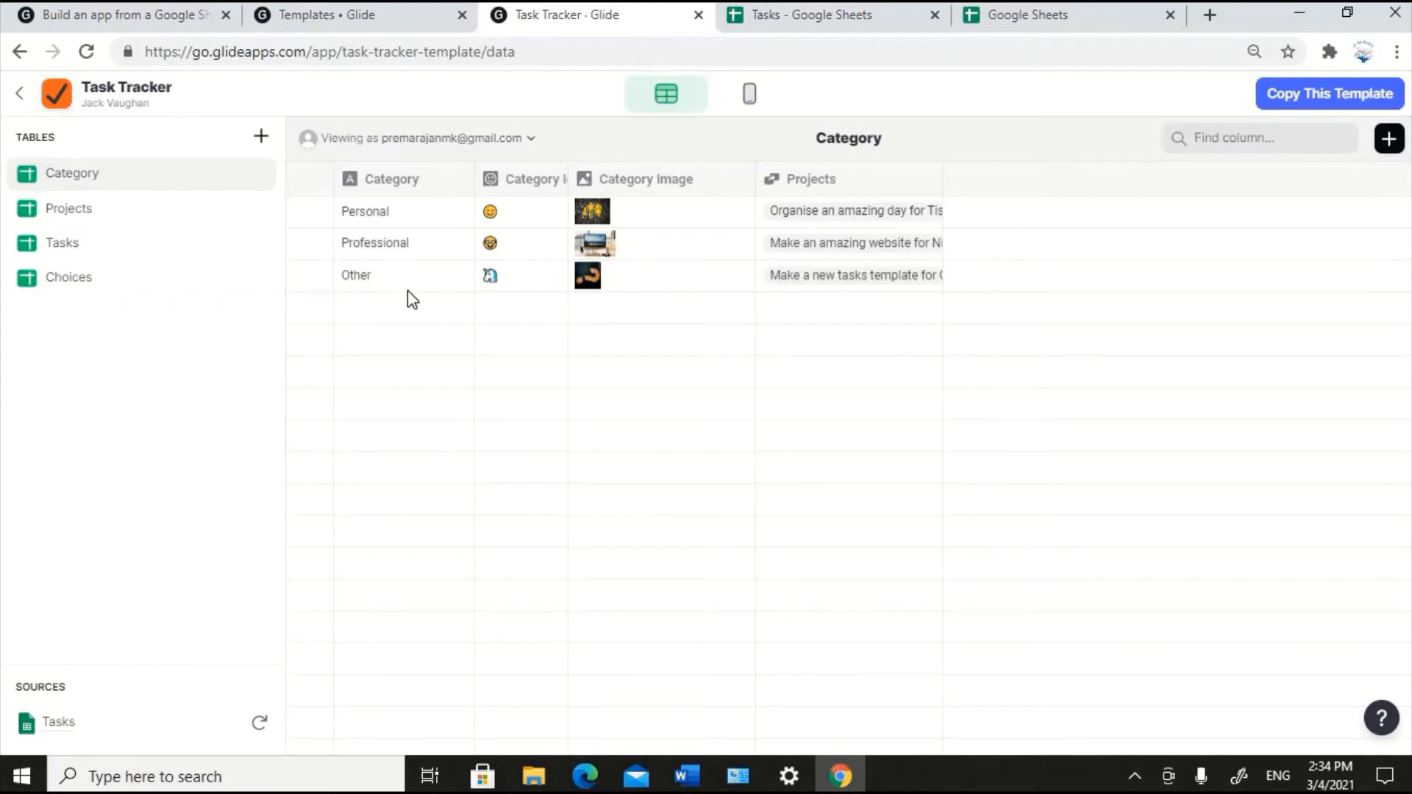
{"action": "left_click", "coordinate": [107, 217]}
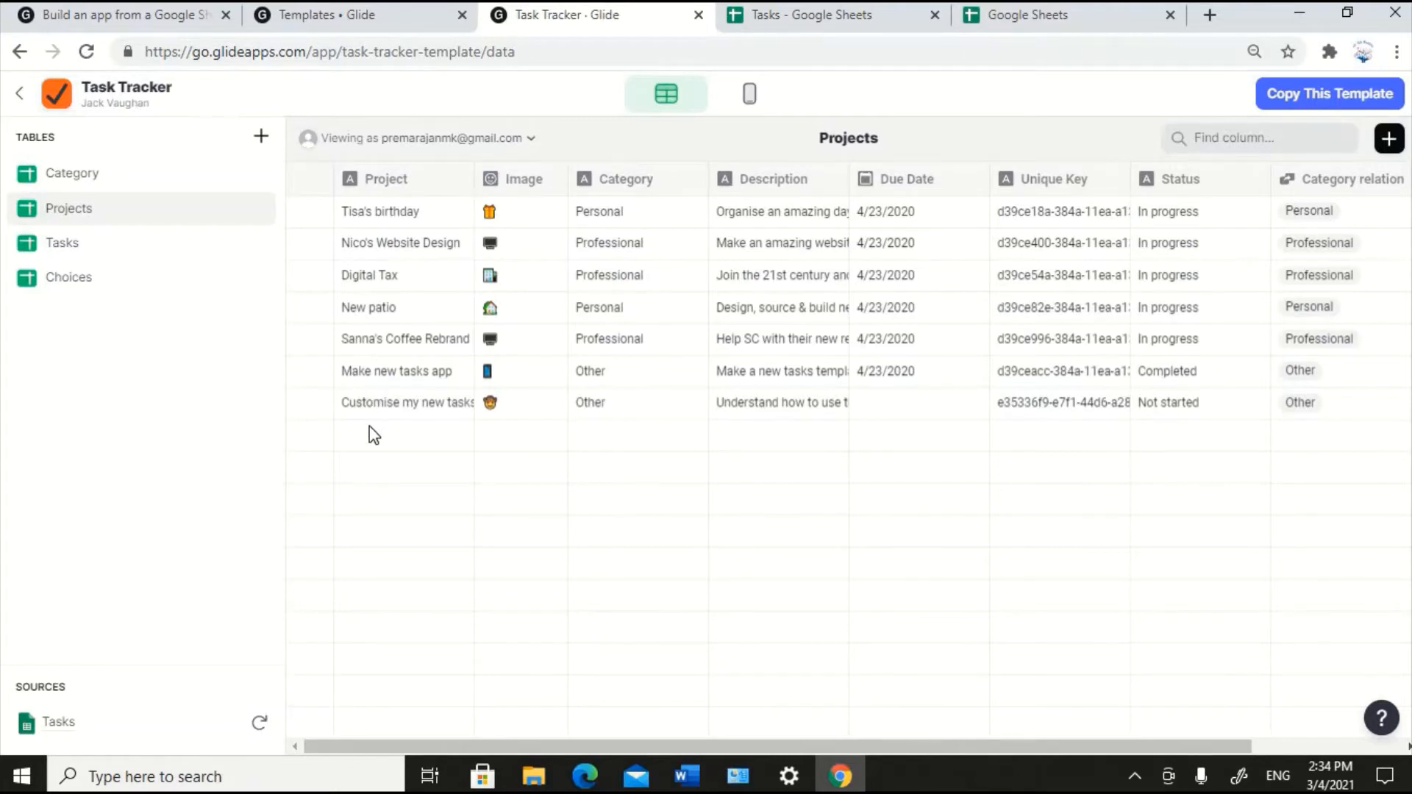
{"action": "left_click", "coordinate": [78, 248]}
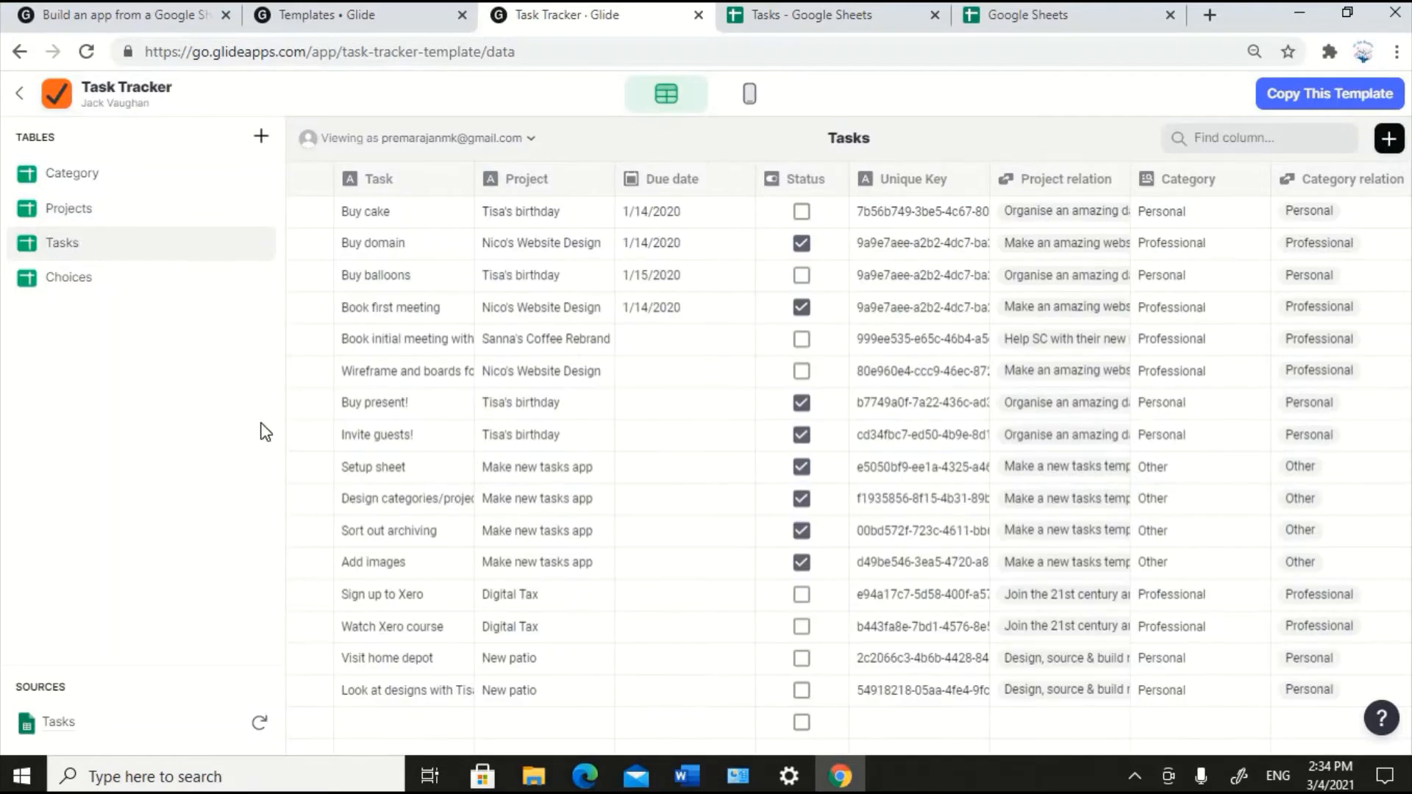
{"action": "left_click", "coordinate": [90, 288]}
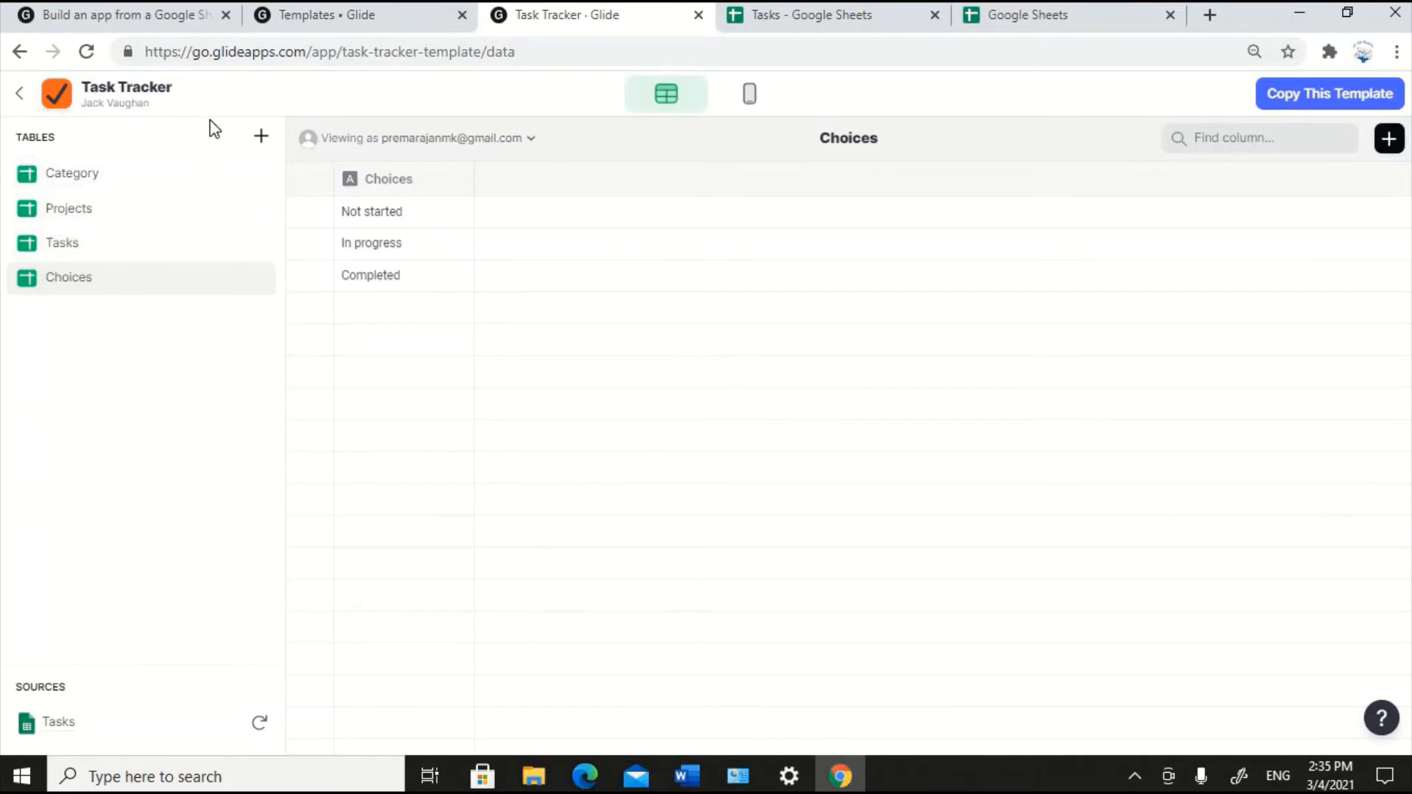
Return to the Task Tracker layout preview and copy the template into the account's own apps.
{"action": "left_click", "coordinate": [740, 100]}
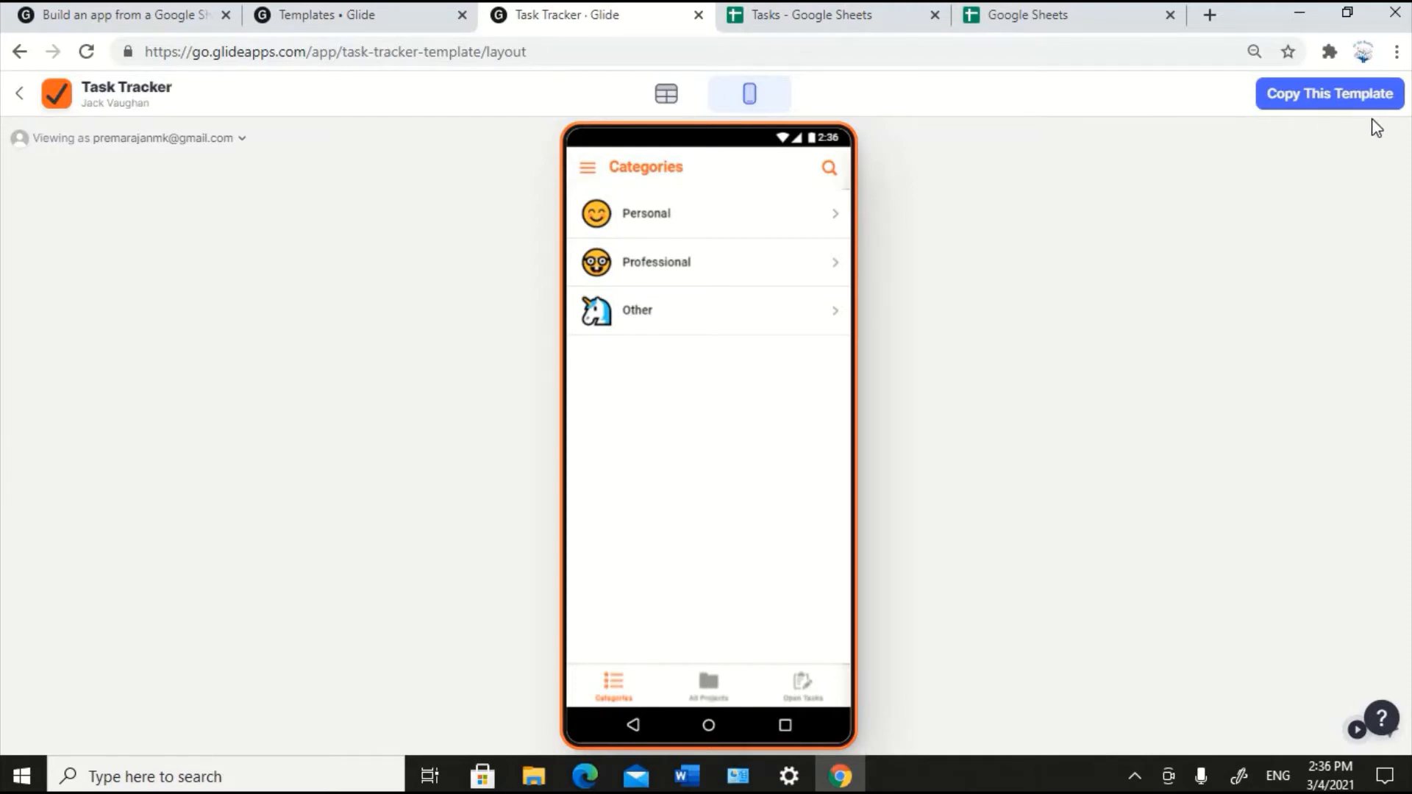
{"action": "left_click", "coordinate": [1295, 103]}
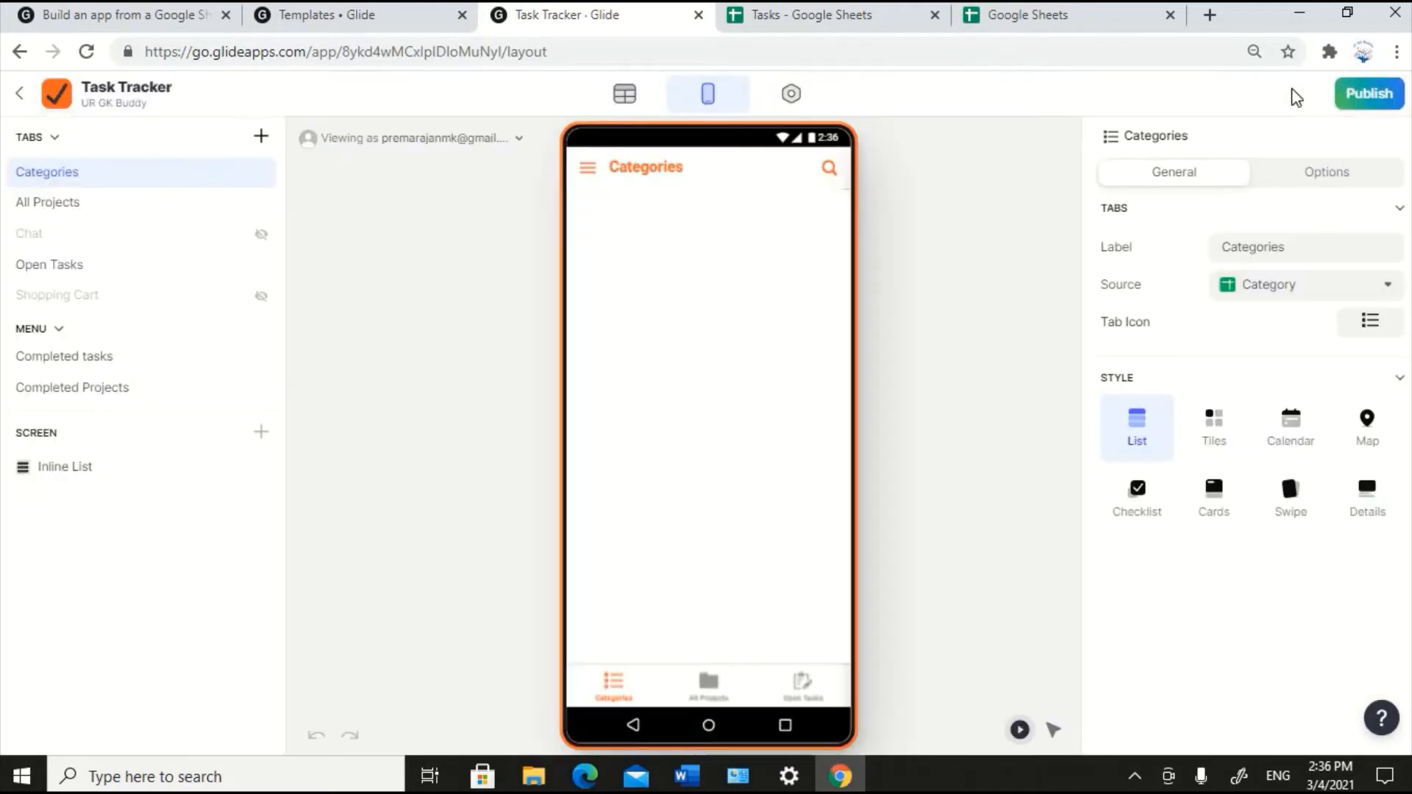
{"action": "mouse_move", "coordinate": [1294, 98]}
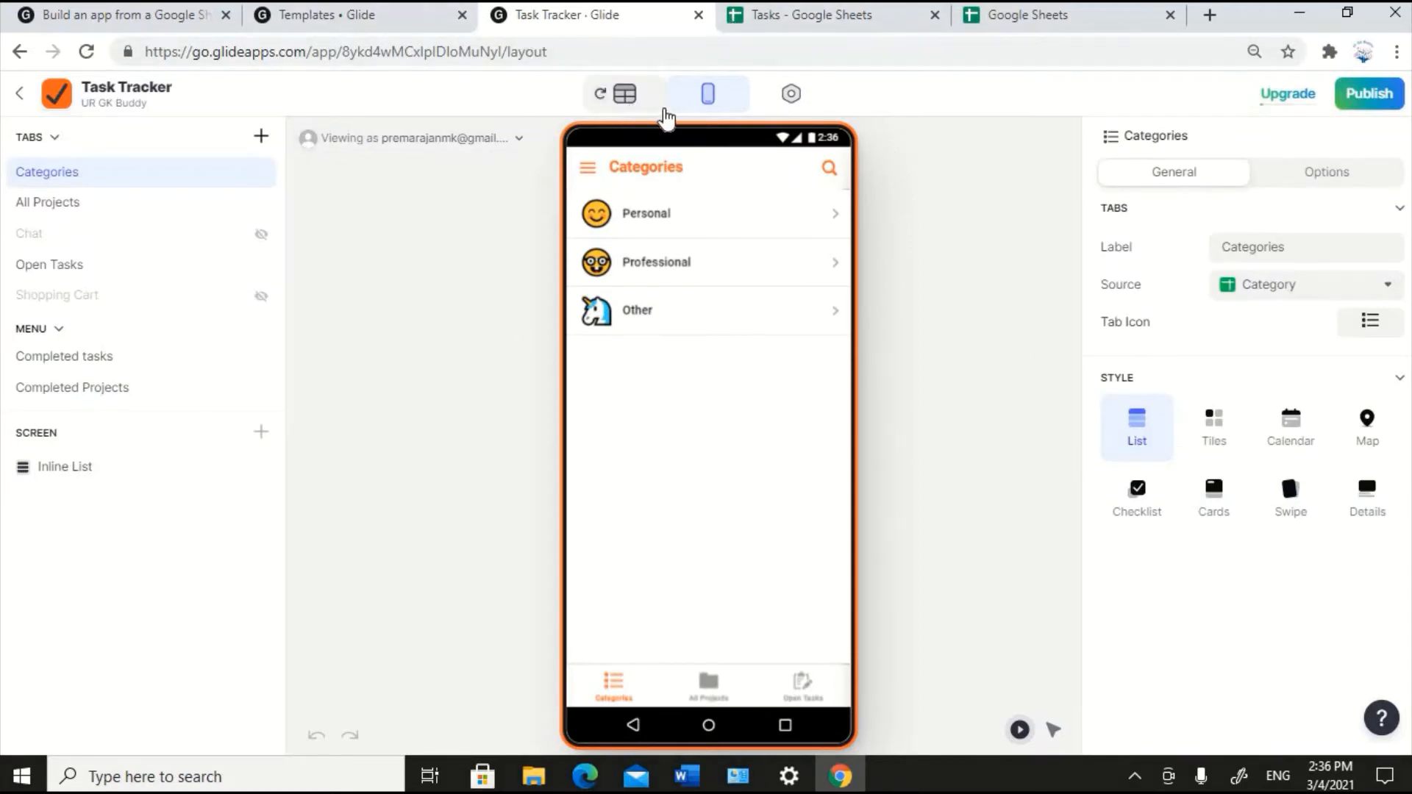
View the copied app's Appearance settings and return to its layout editor.
{"action": "left_click", "coordinate": [791, 96]}
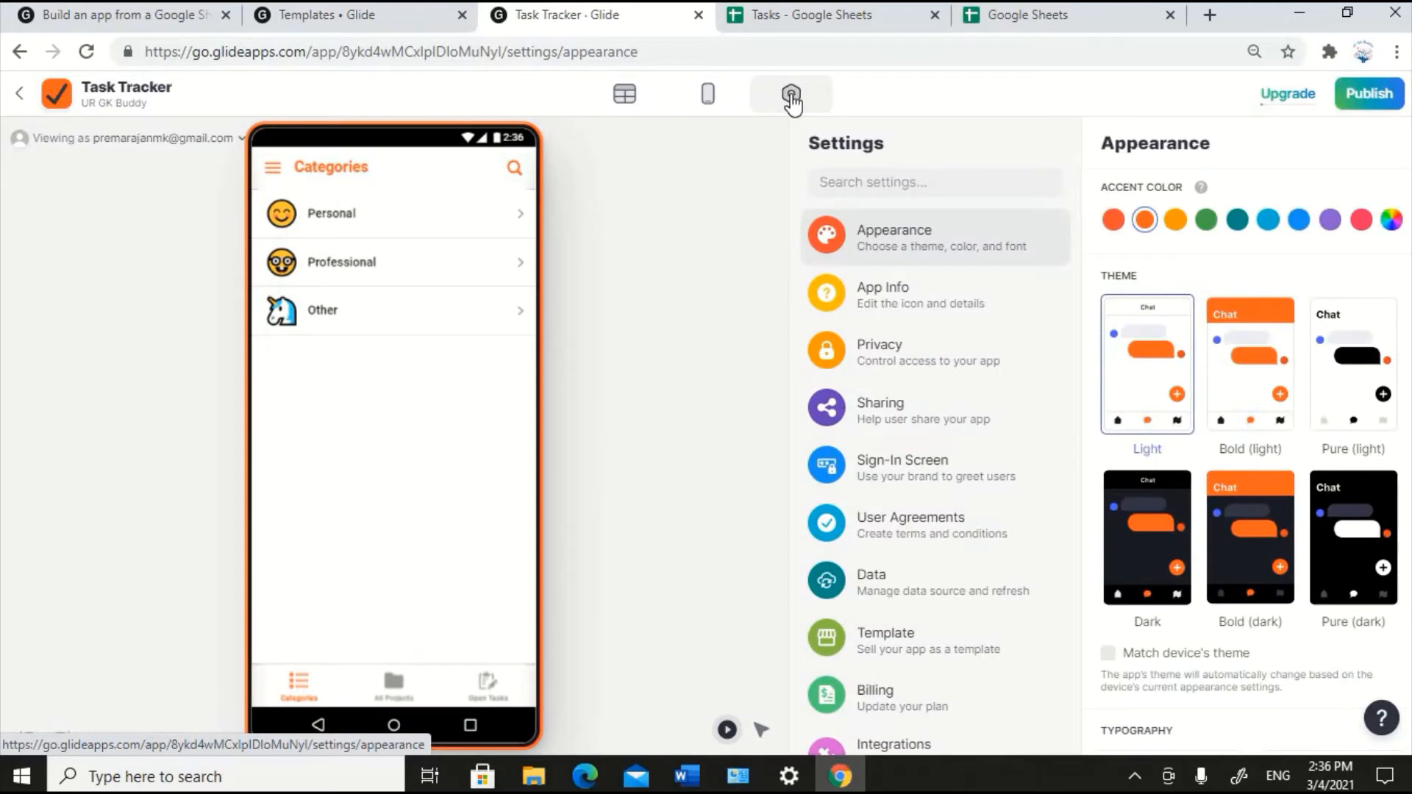
{"action": "left_click", "coordinate": [709, 98]}
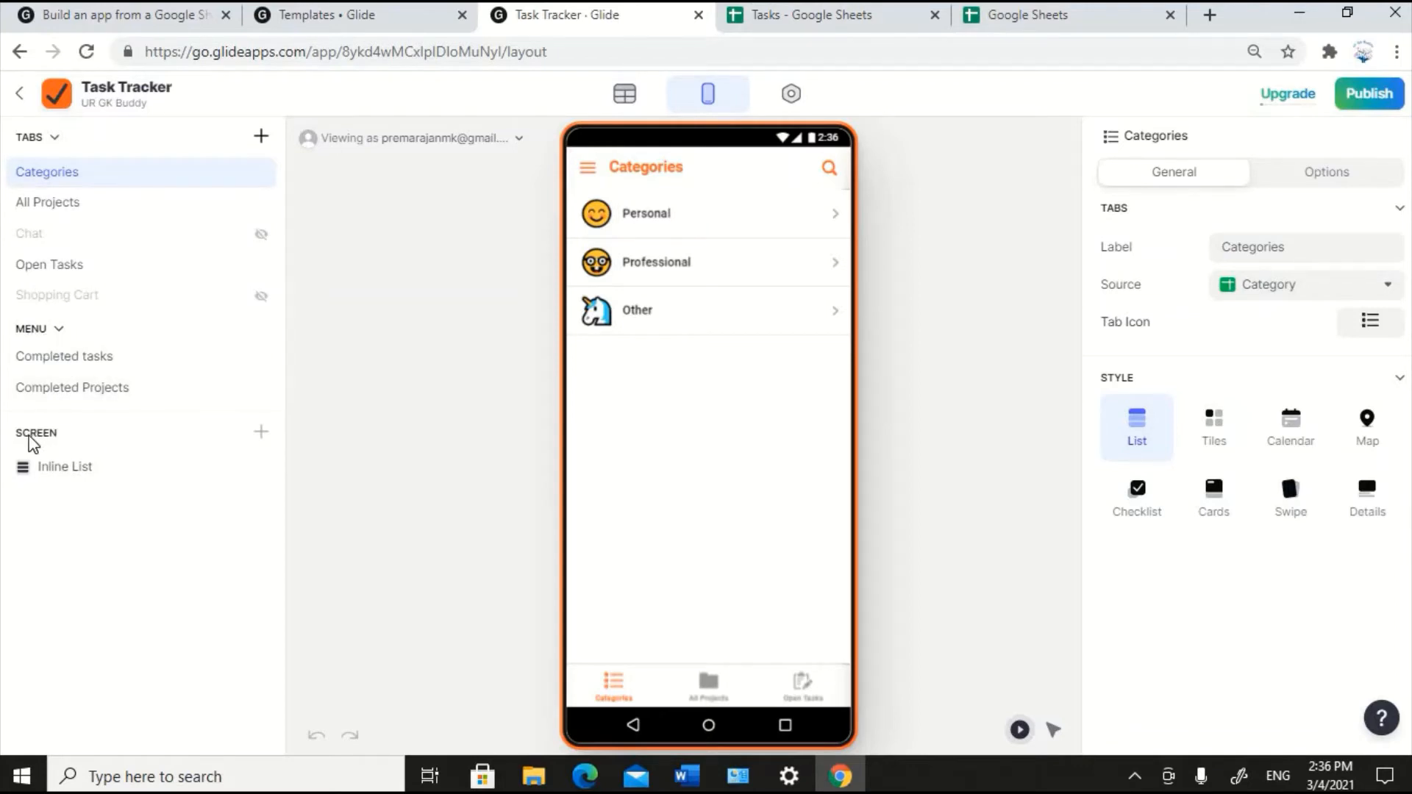
View the settings of the Inline List component on the Categories screen and return to the Categories tab settings.
{"action": "left_click", "coordinate": [33, 467]}
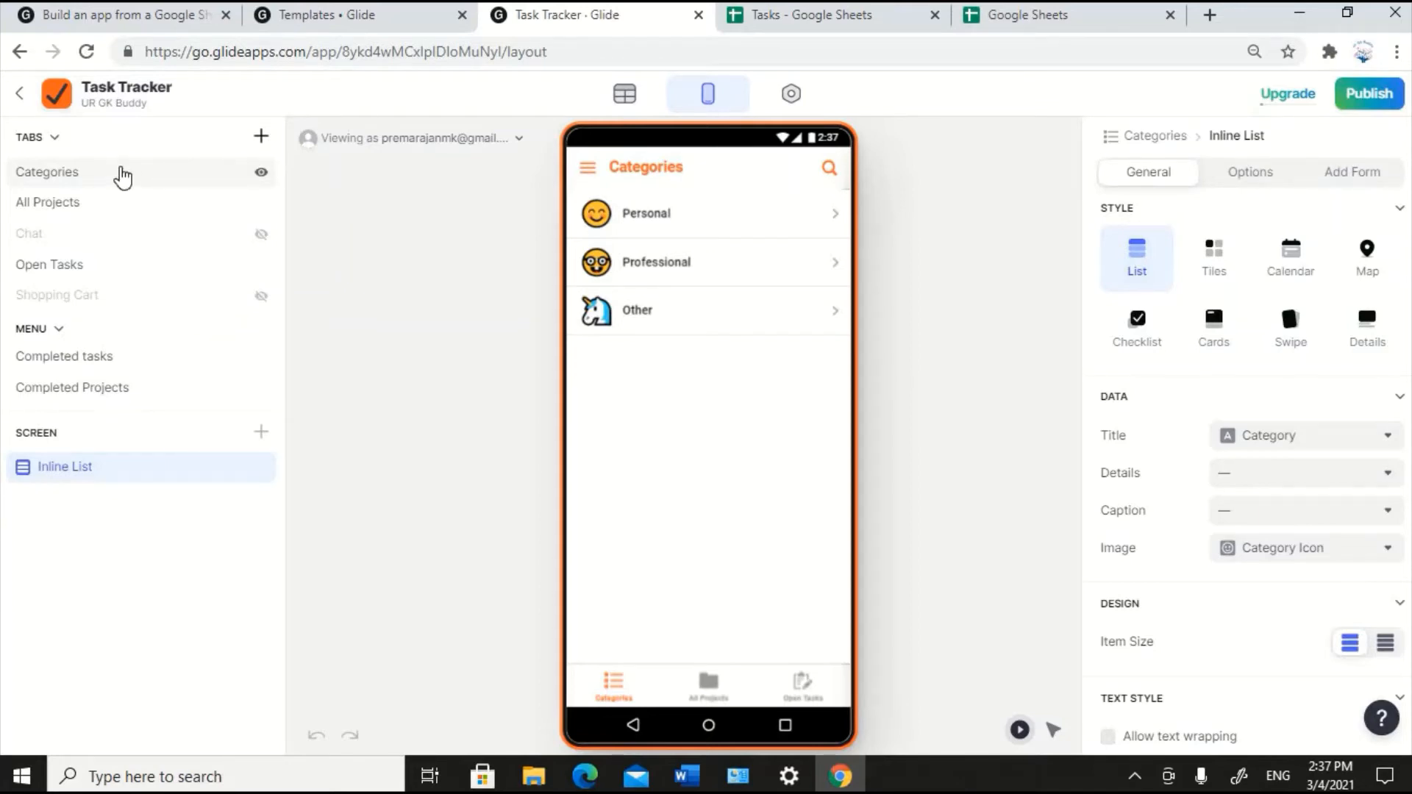
{"action": "left_click", "coordinate": [71, 176]}
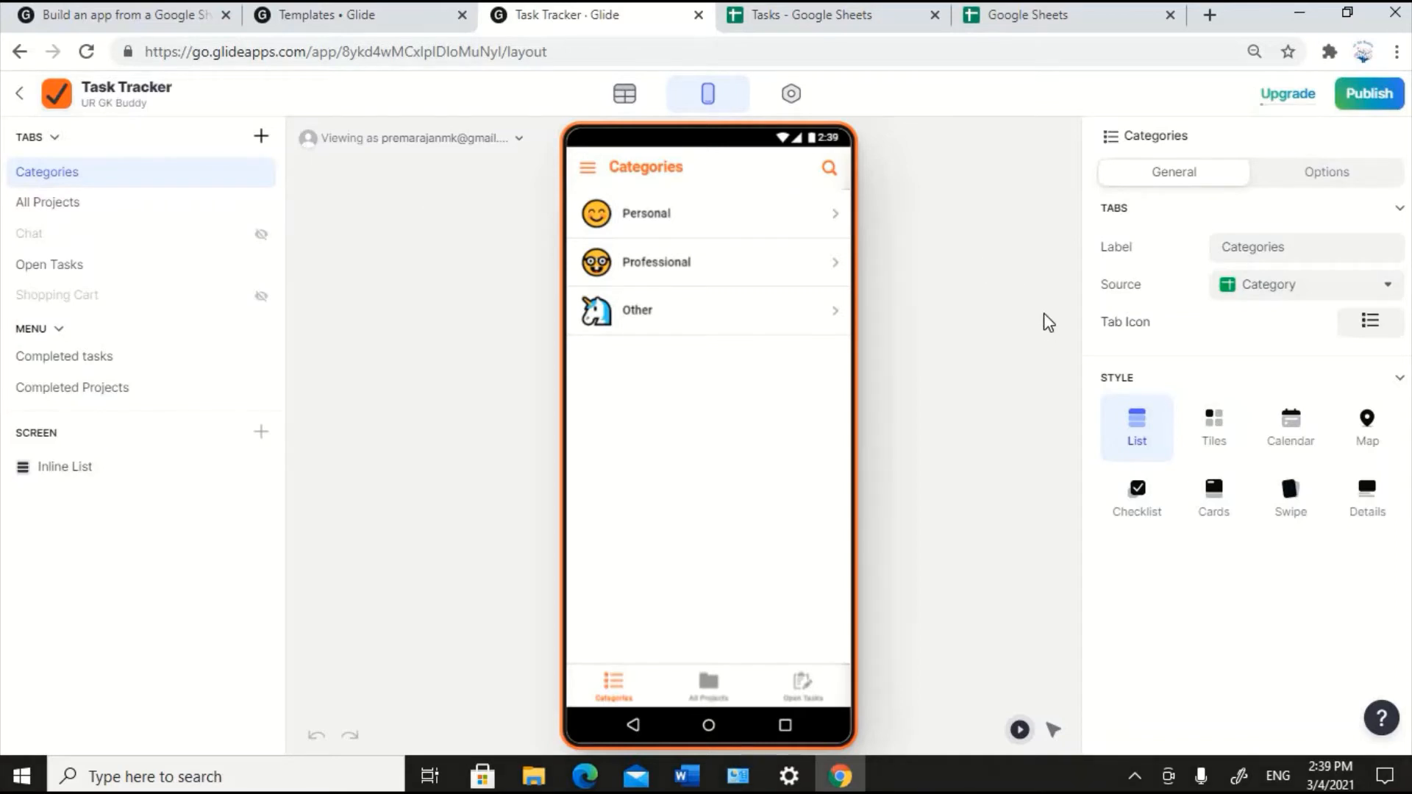
Publish the app and change the name in its app link to task-tracker-a.
{"action": "left_click", "coordinate": [1364, 103]}
{"action": "left_click", "coordinate": [783, 586]}
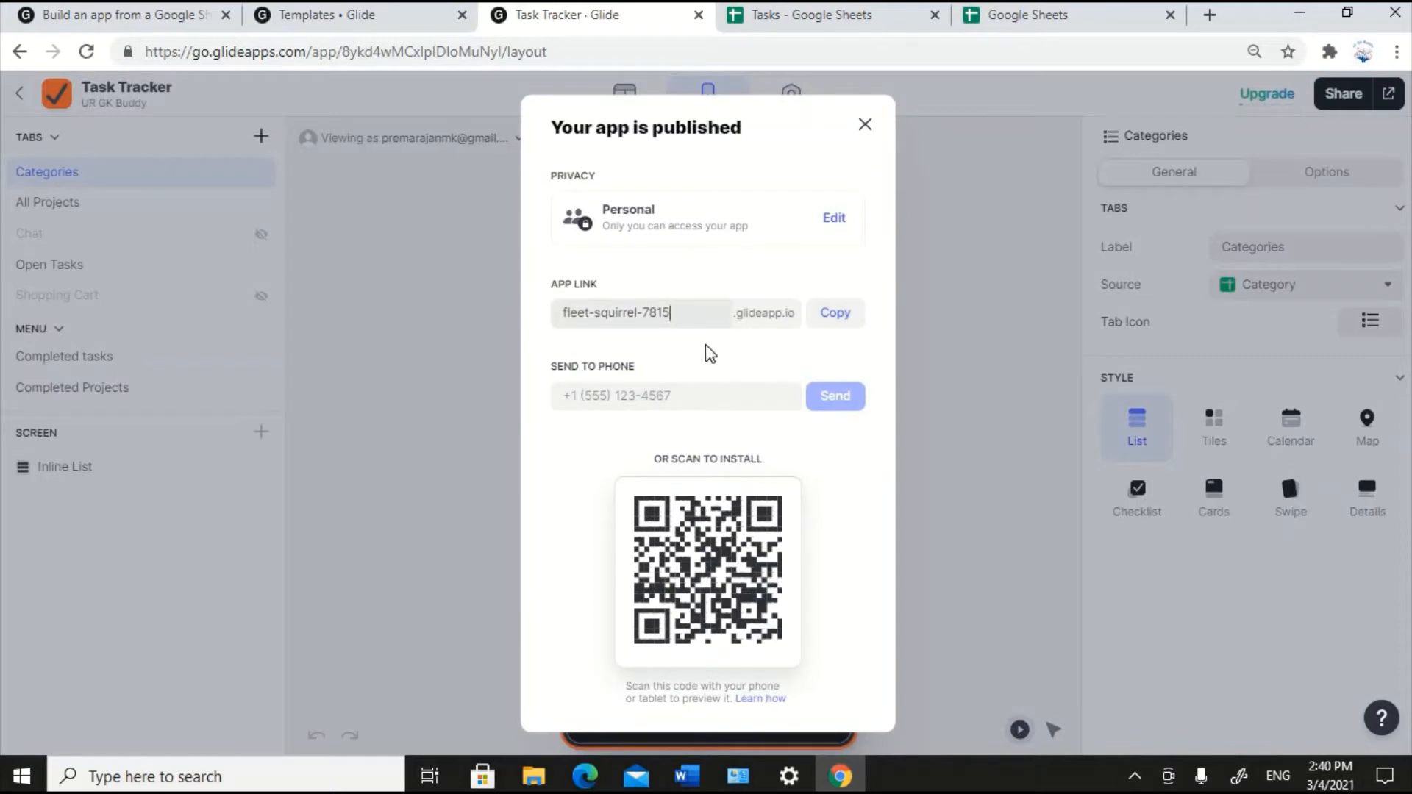
{"action": "key", "text": "BackSpace"}
{"action": "key", "text": "BackSpace"}
{"action": "key", "text": "BackSpace"}
{"action": "key", "text": "BackSpace"}
{"action": "key", "text": "BackSpace"}
{"action": "key", "text": "BackSpace"}
{"action": "key", "text": "BackSpace"}
{"action": "key", "text": "BackSpace"}
{"action": "key", "text": "BackSpace"}
{"action": "key", "text": "BackSpace"}
{"action": "key", "text": "BackSpace"}
{"action": "key", "text": "BackSpace"}
{"action": "key", "text": "BackSpace"}
{"action": "key", "text": "BackSpace"}
{"action": "key", "text": "BackSpace"}
{"action": "key", "text": "BackSpace"}
{"action": "key", "text": "BackSpace"}
{"action": "key", "text": "BackSpace"}
{"action": "key", "text": "BackSpace"}
{"action": "type", "text": "task-tracker"}
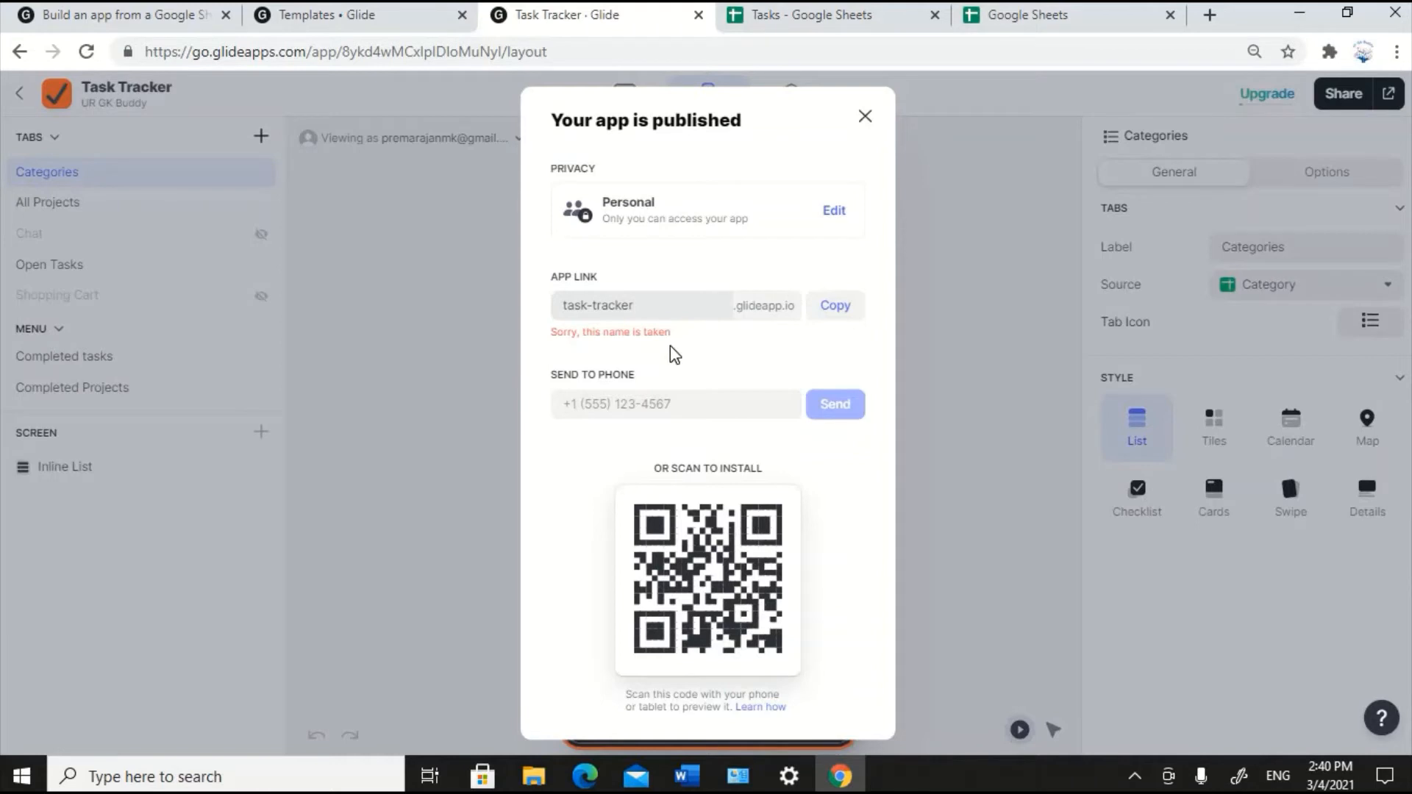
{"action": "type", "text": "-a"}
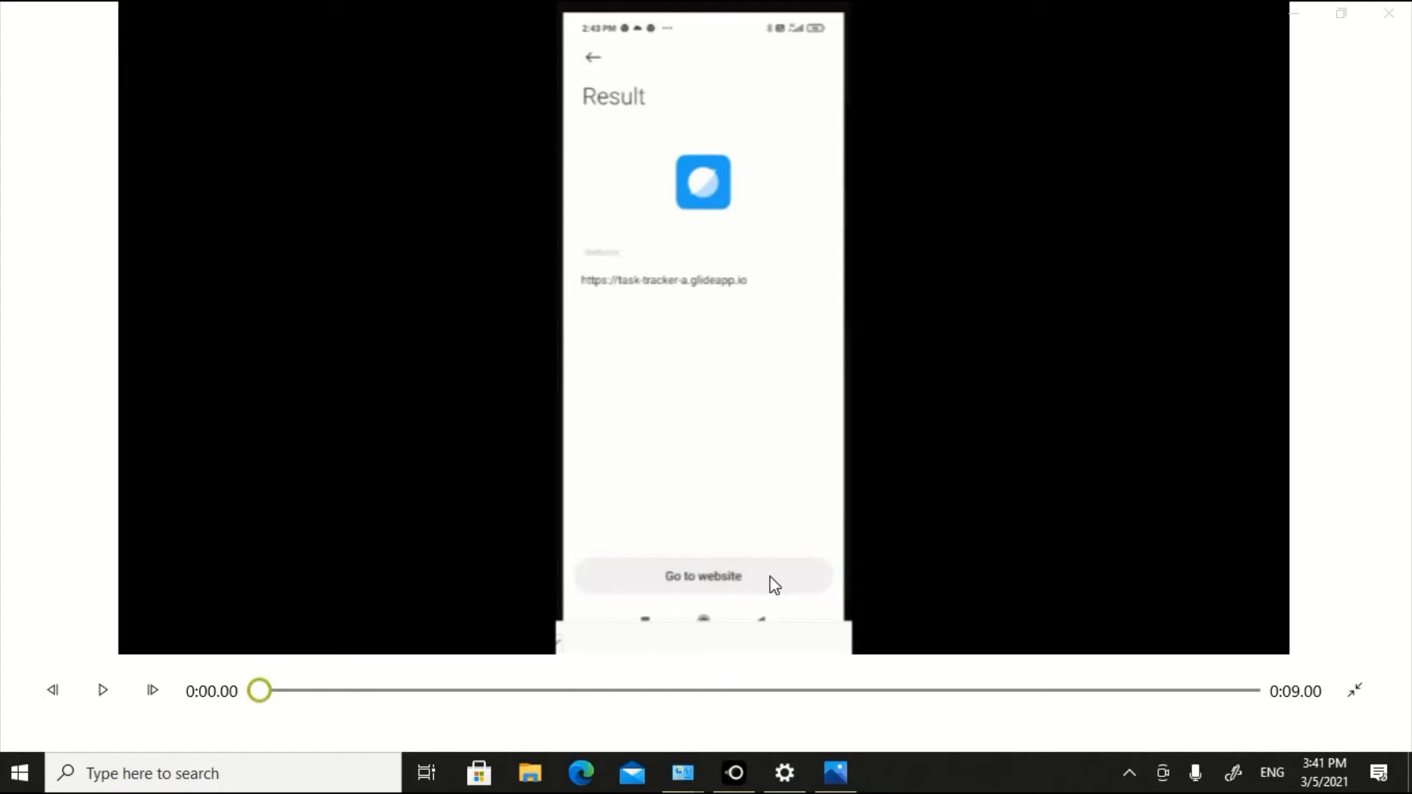
Skim the phone screen recording of the published Task Tracker app past its sign-in screen.
{"action": "left_click", "coordinate": [672, 691]}
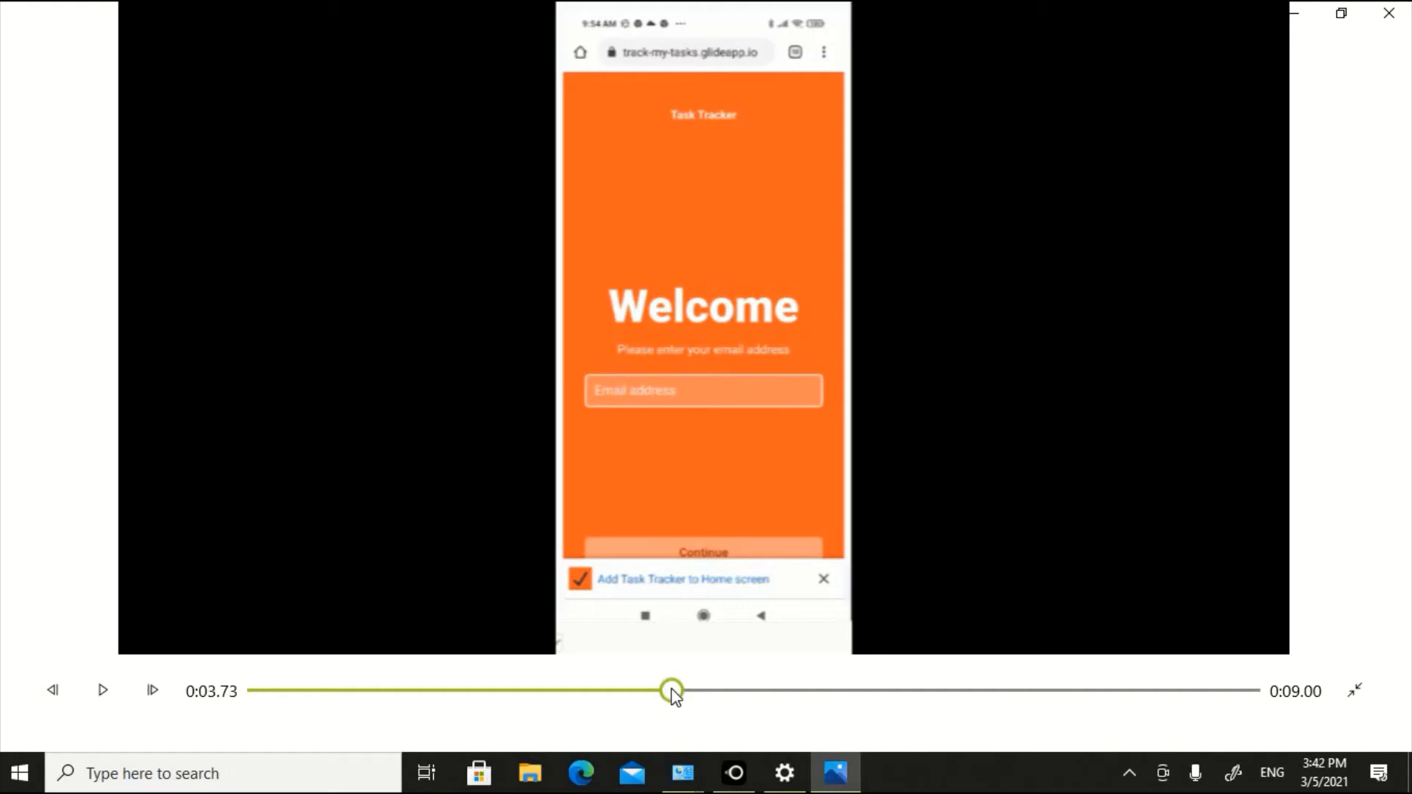
{"action": "left_click_drag", "start_coordinate": [672, 691], "coordinate": [971, 691]}
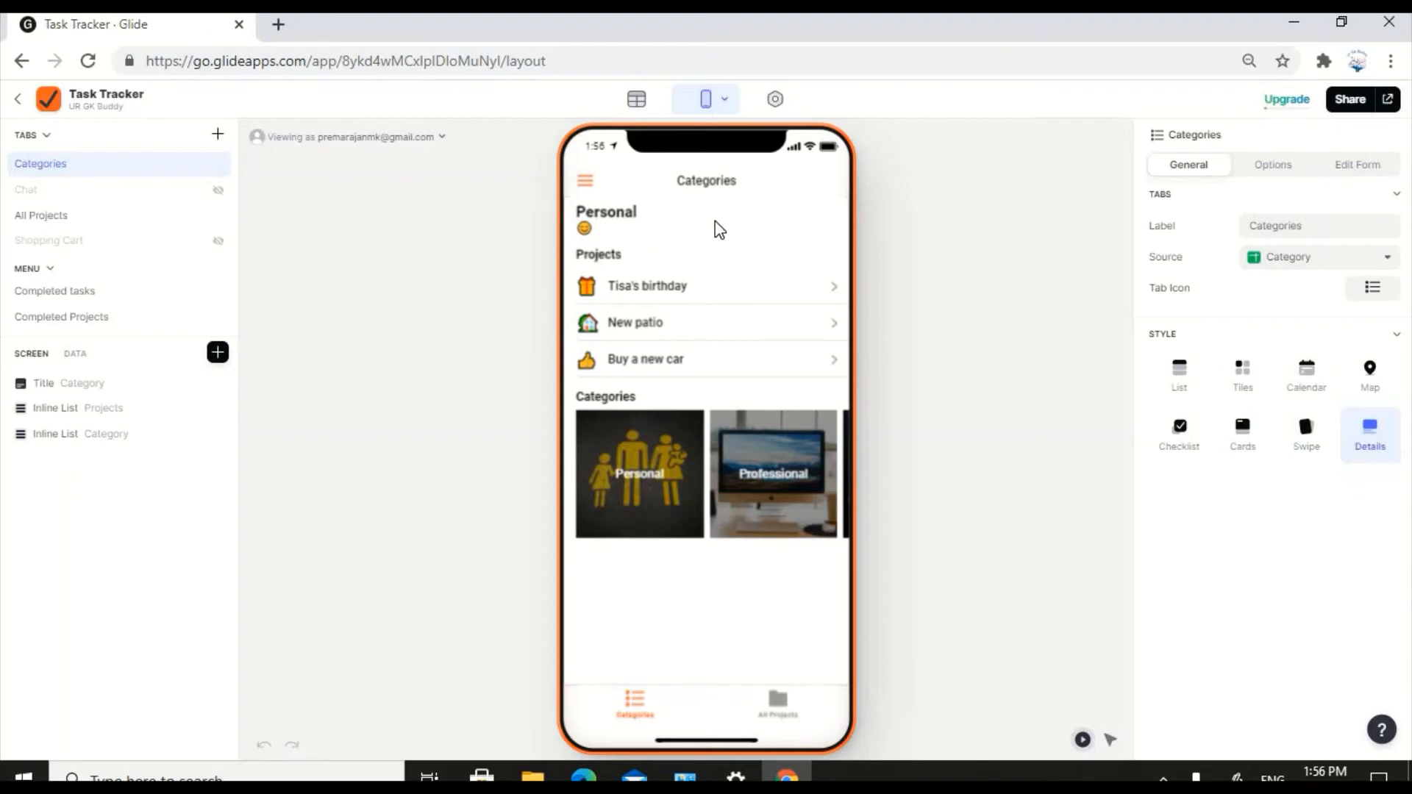
Open the app's Appearance settings and lower the saturation of a custom accent color.
{"action": "left_click", "coordinate": [769, 105]}
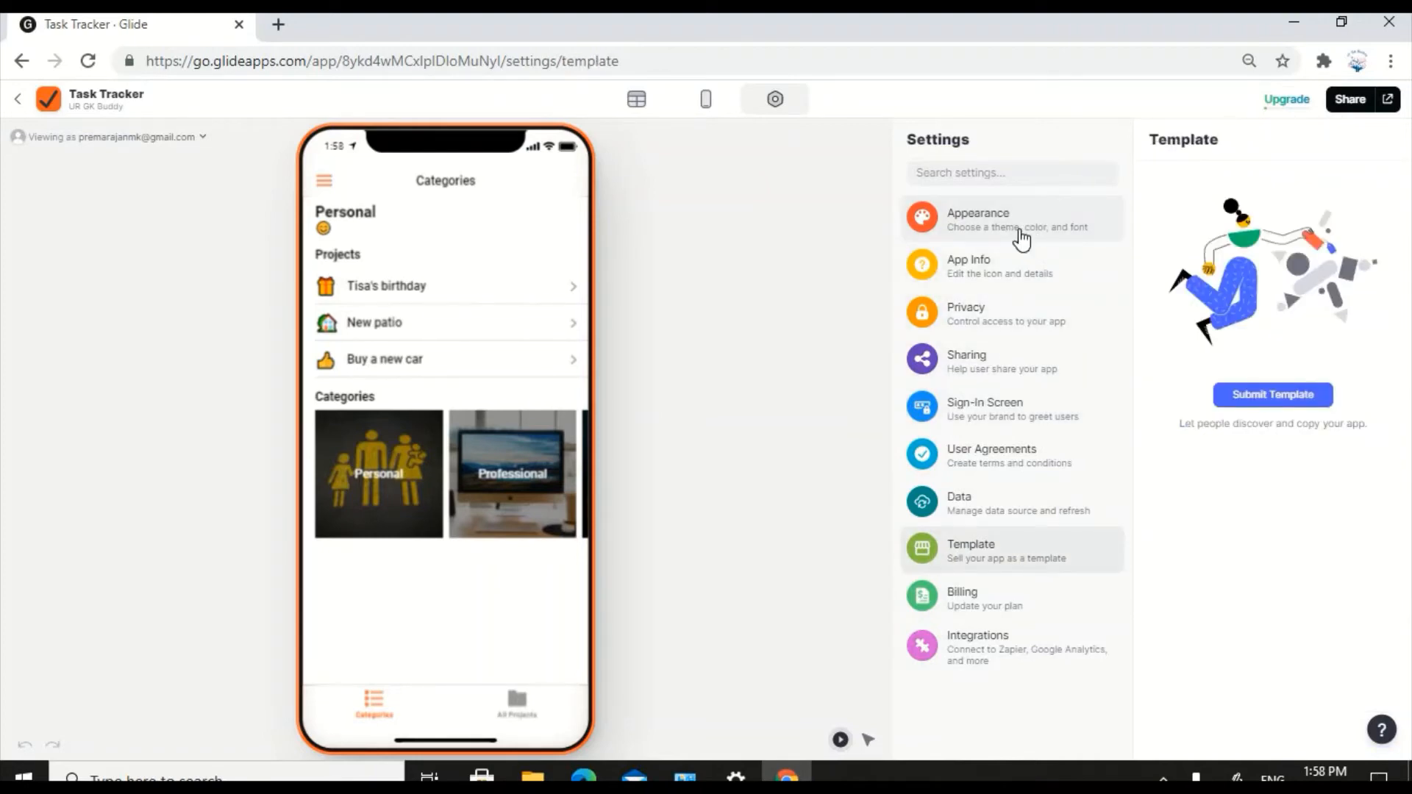
{"action": "left_click", "coordinate": [1020, 231]}
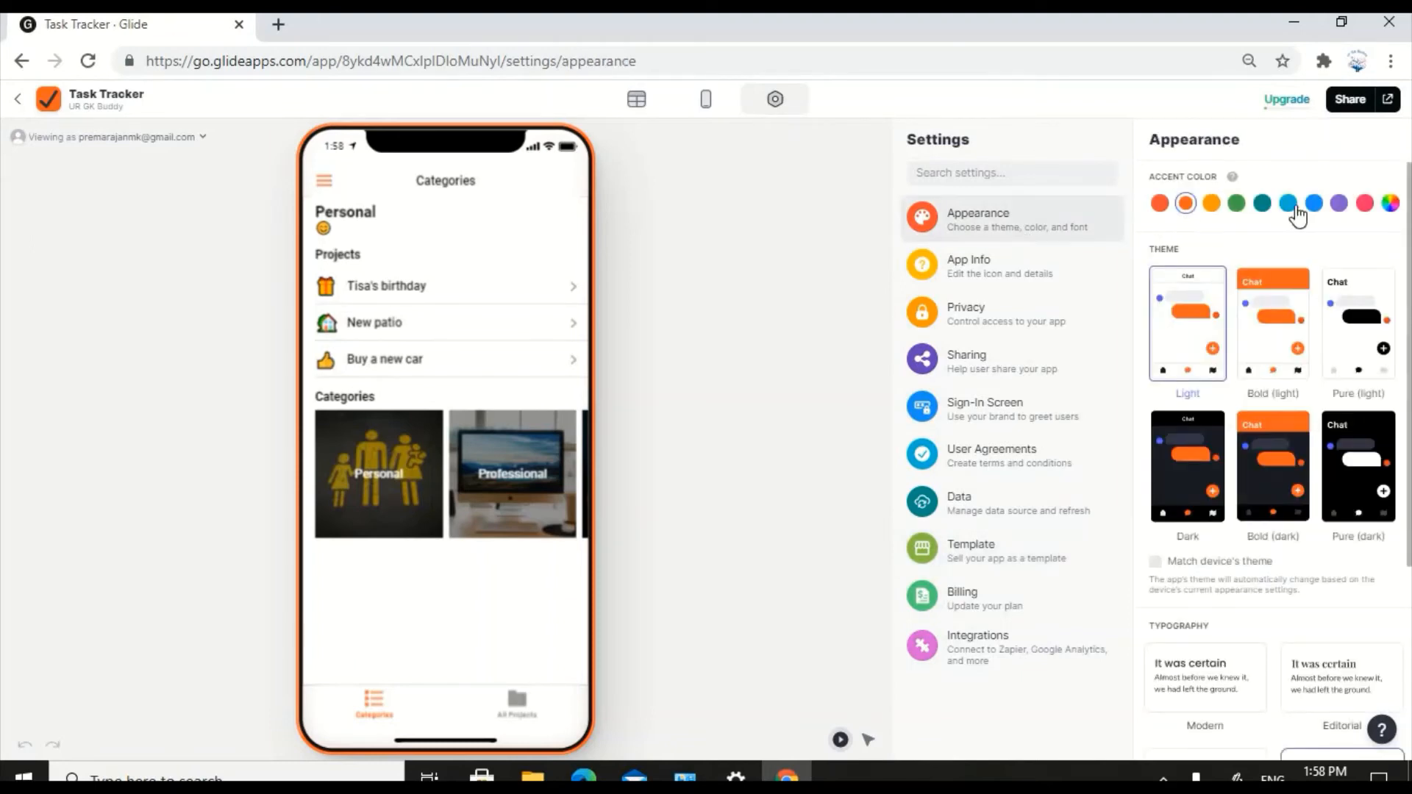
{"action": "left_click", "coordinate": [1382, 212]}
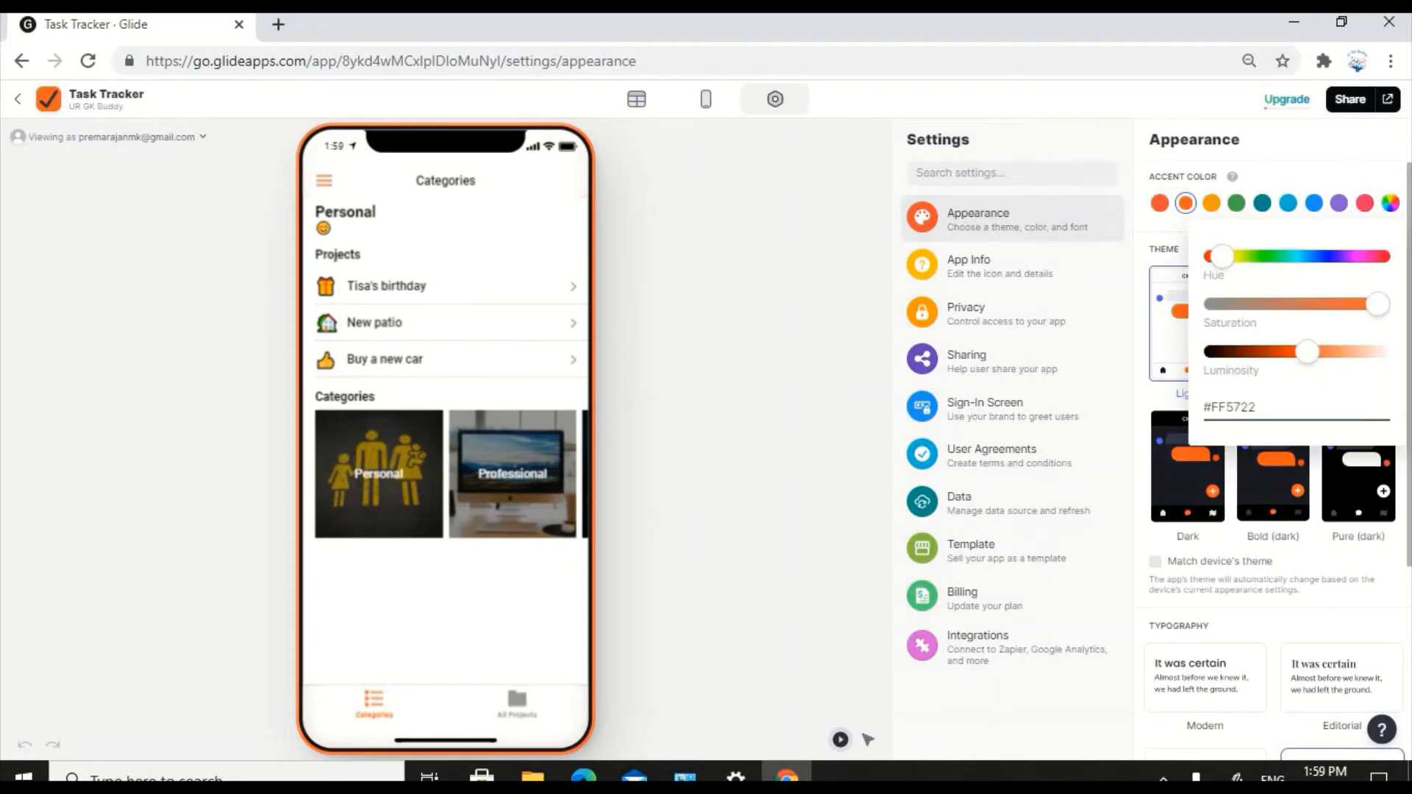
{"action": "left_click", "coordinate": [1322, 303]}
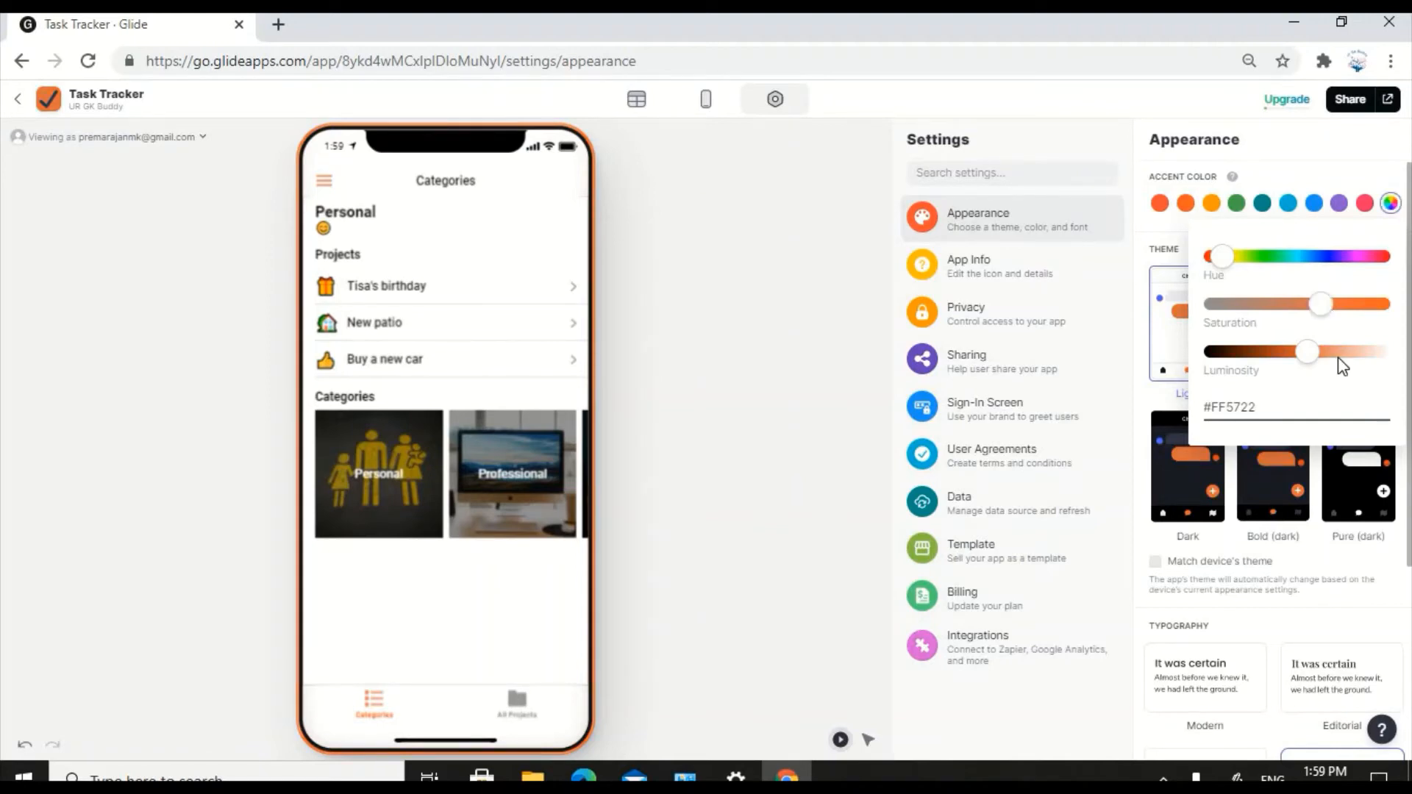
{"action": "left_click", "coordinate": [1165, 335]}
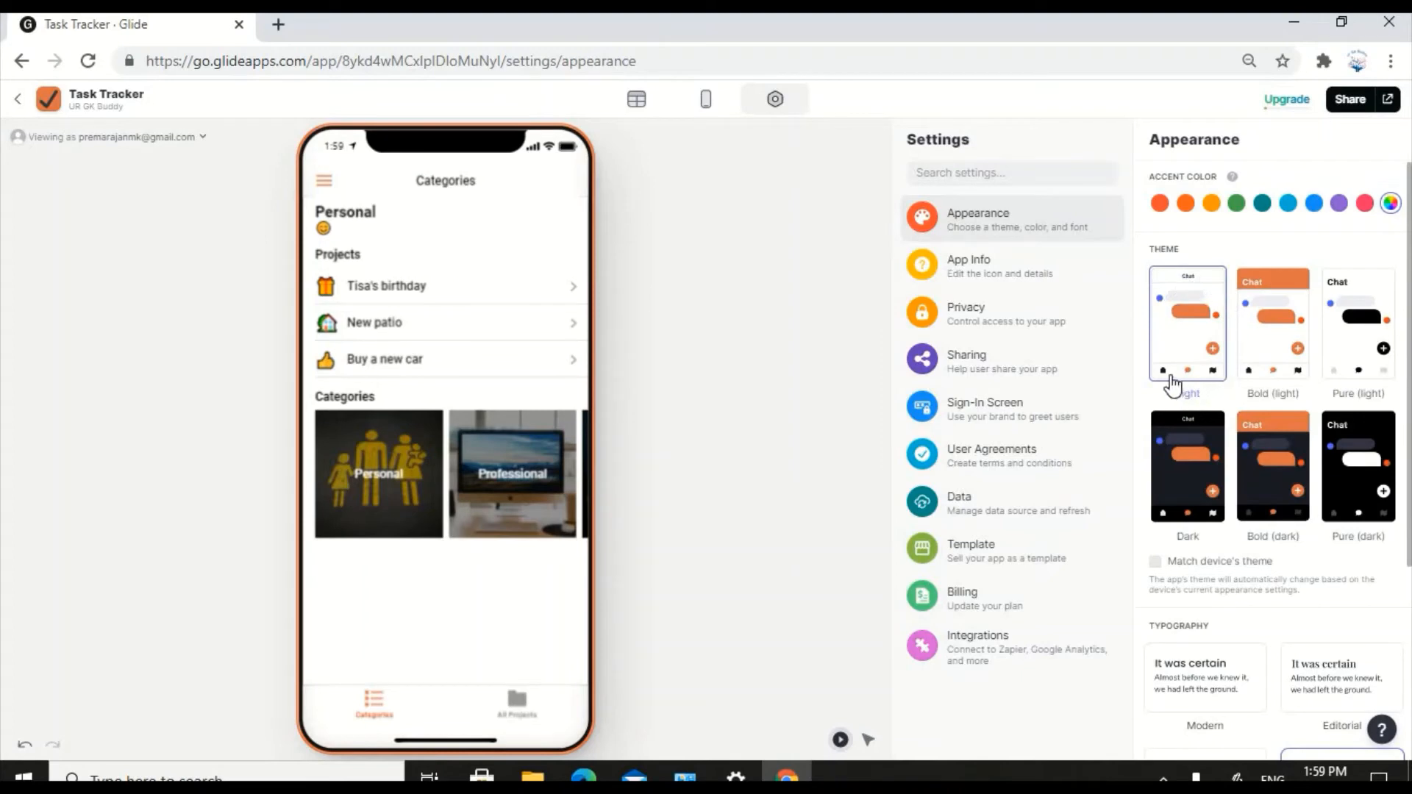
Apply the Bold (light) theme and set the accent color to green after trying light blue and teal.
{"action": "left_click", "coordinate": [1276, 350]}
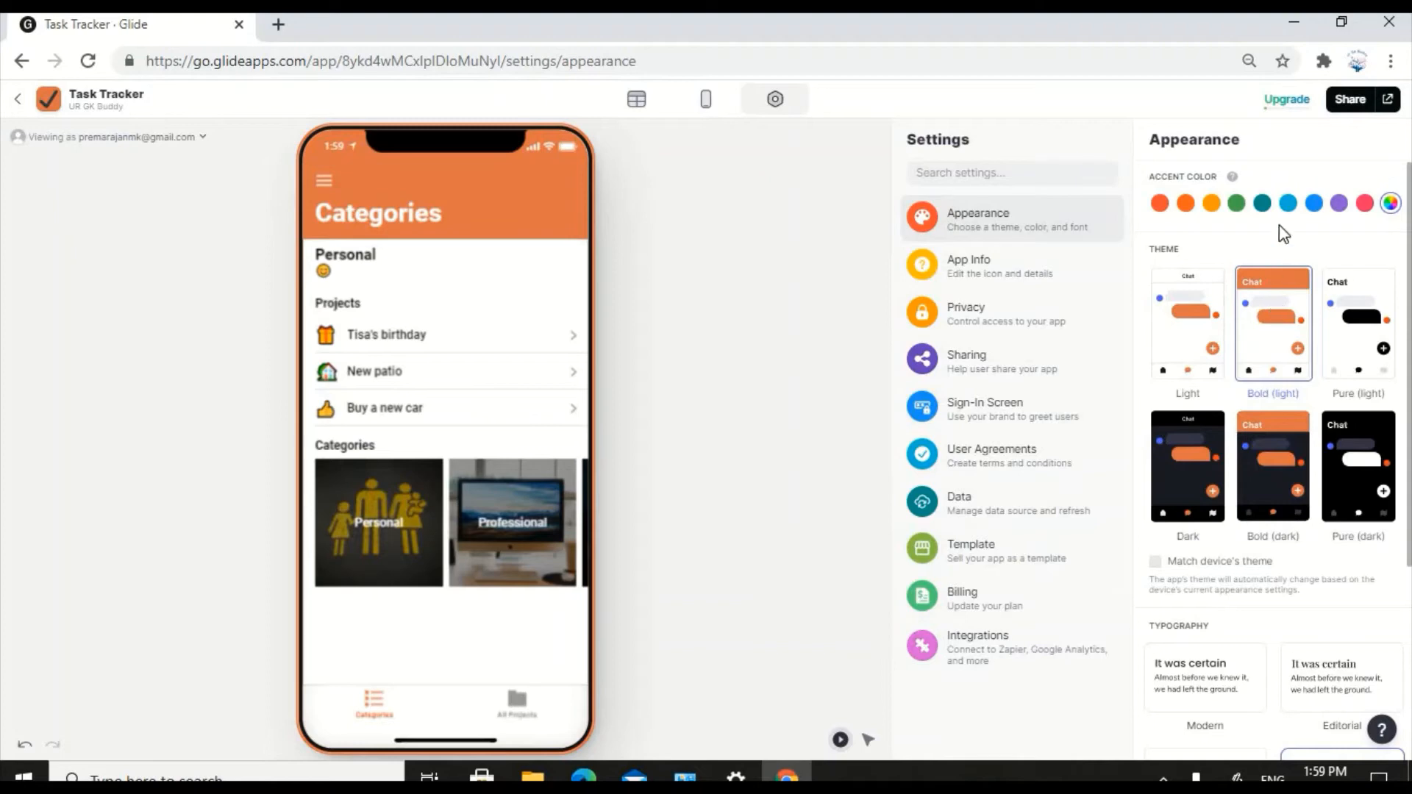
{"action": "left_click", "coordinate": [1289, 204]}
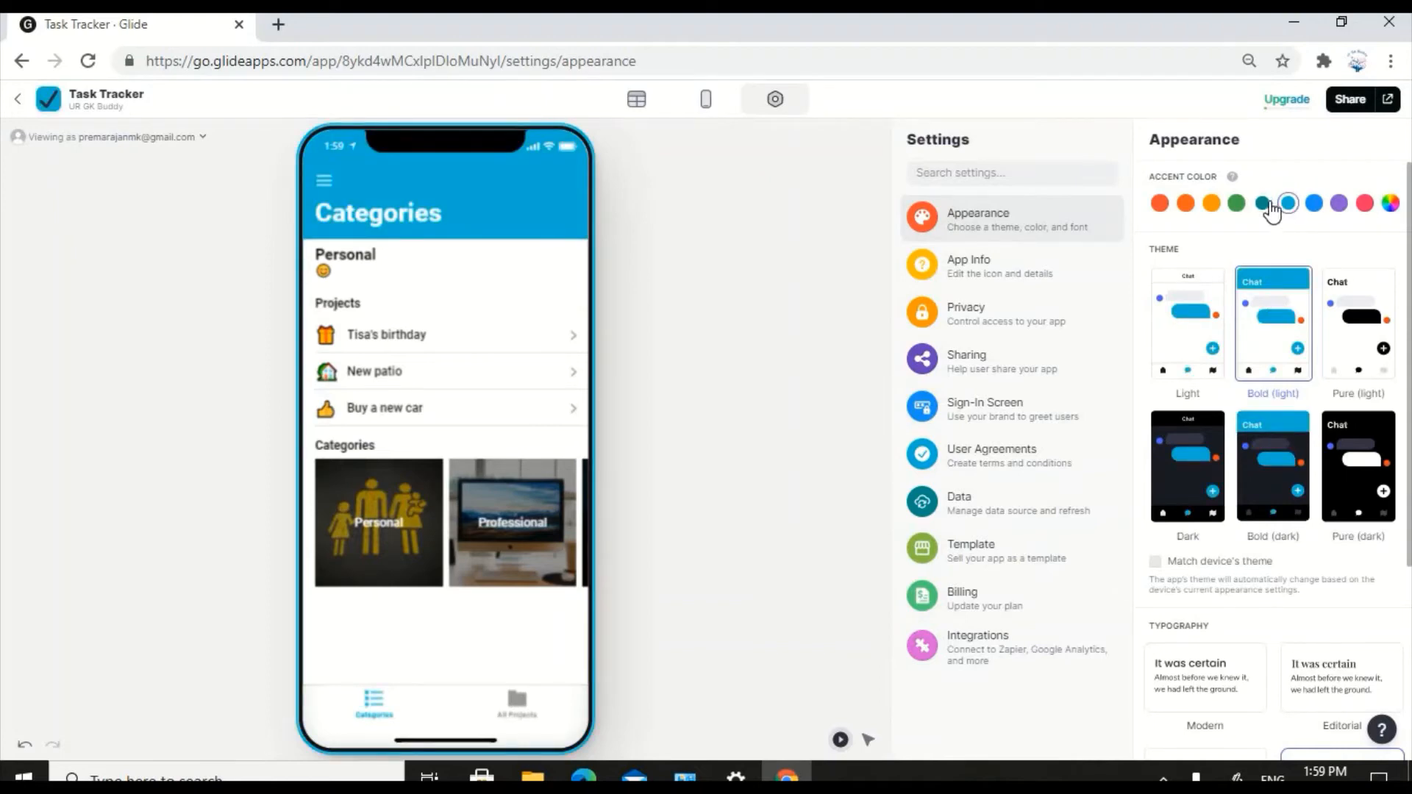
{"action": "left_click", "coordinate": [1265, 204]}
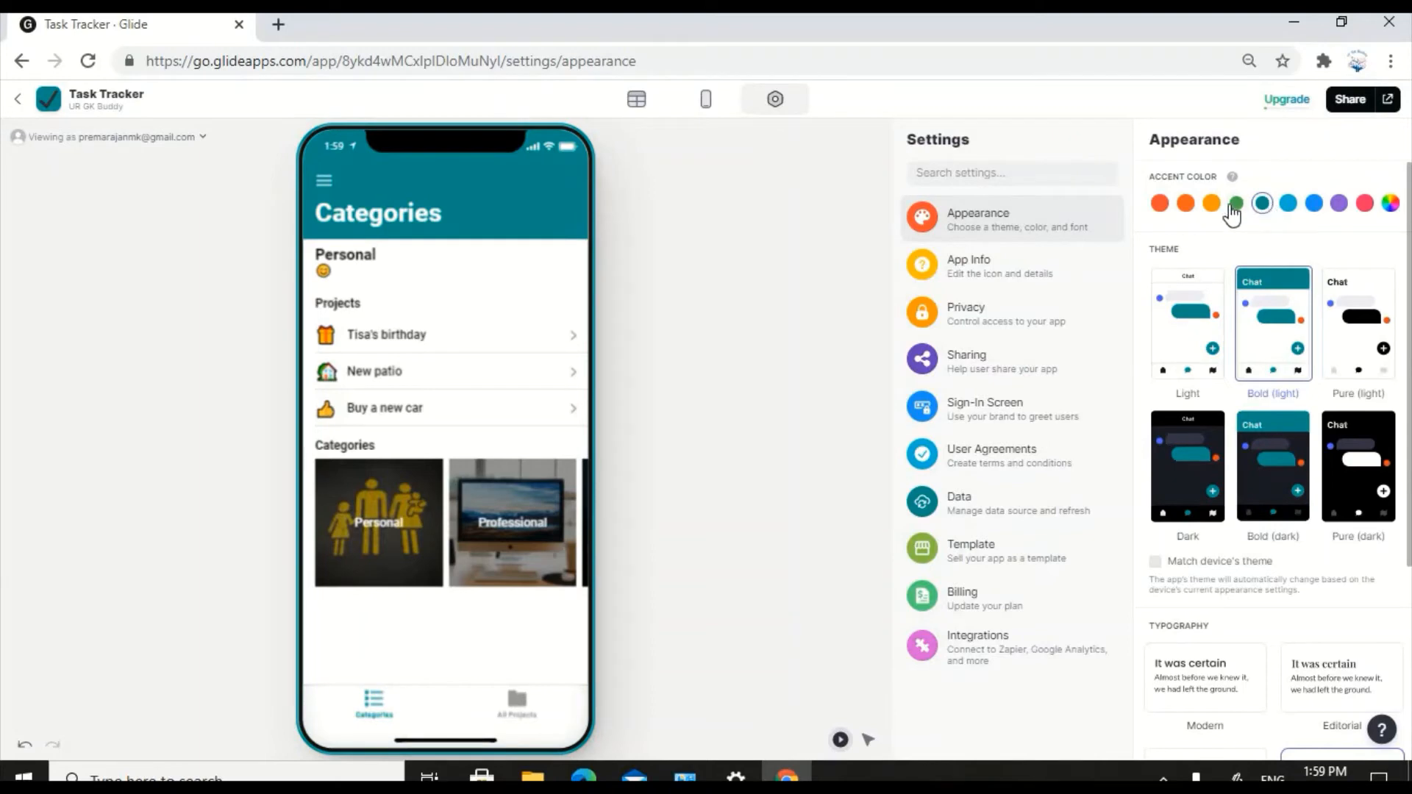
{"action": "left_click", "coordinate": [1235, 204]}
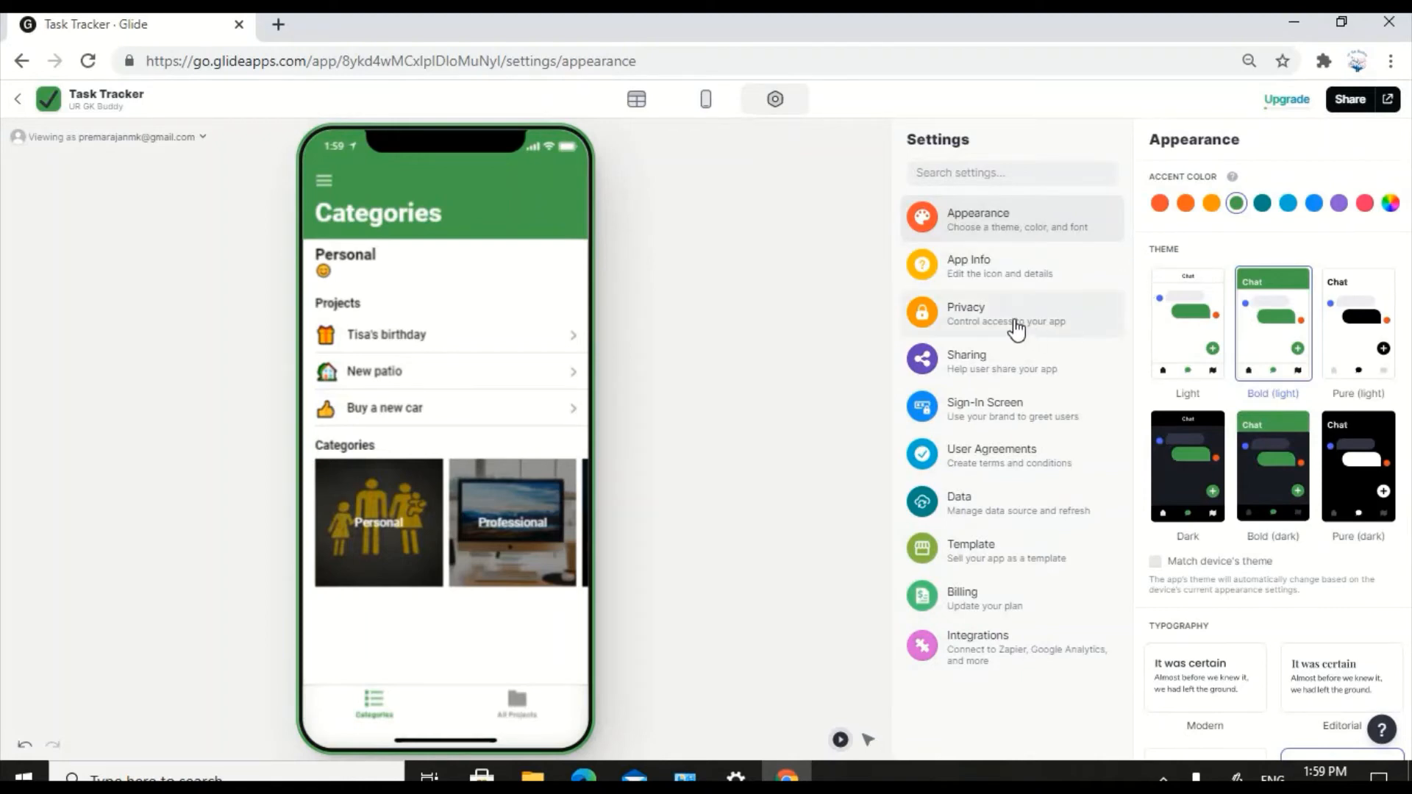
In the Privacy settings, try the Public sign-in option and switch back to Public with email.
{"action": "left_click", "coordinate": [964, 327]}
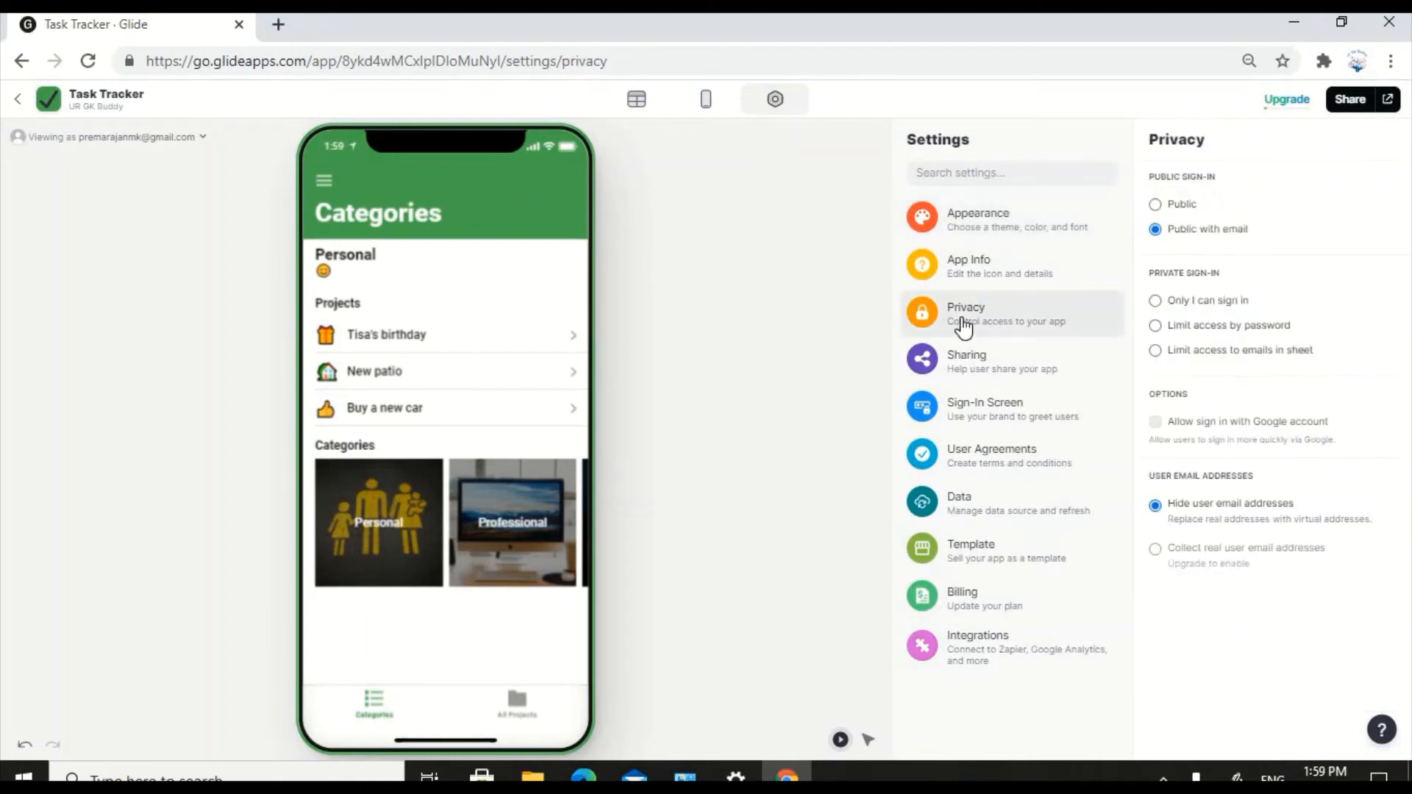
{"action": "left_click", "coordinate": [1155, 206]}
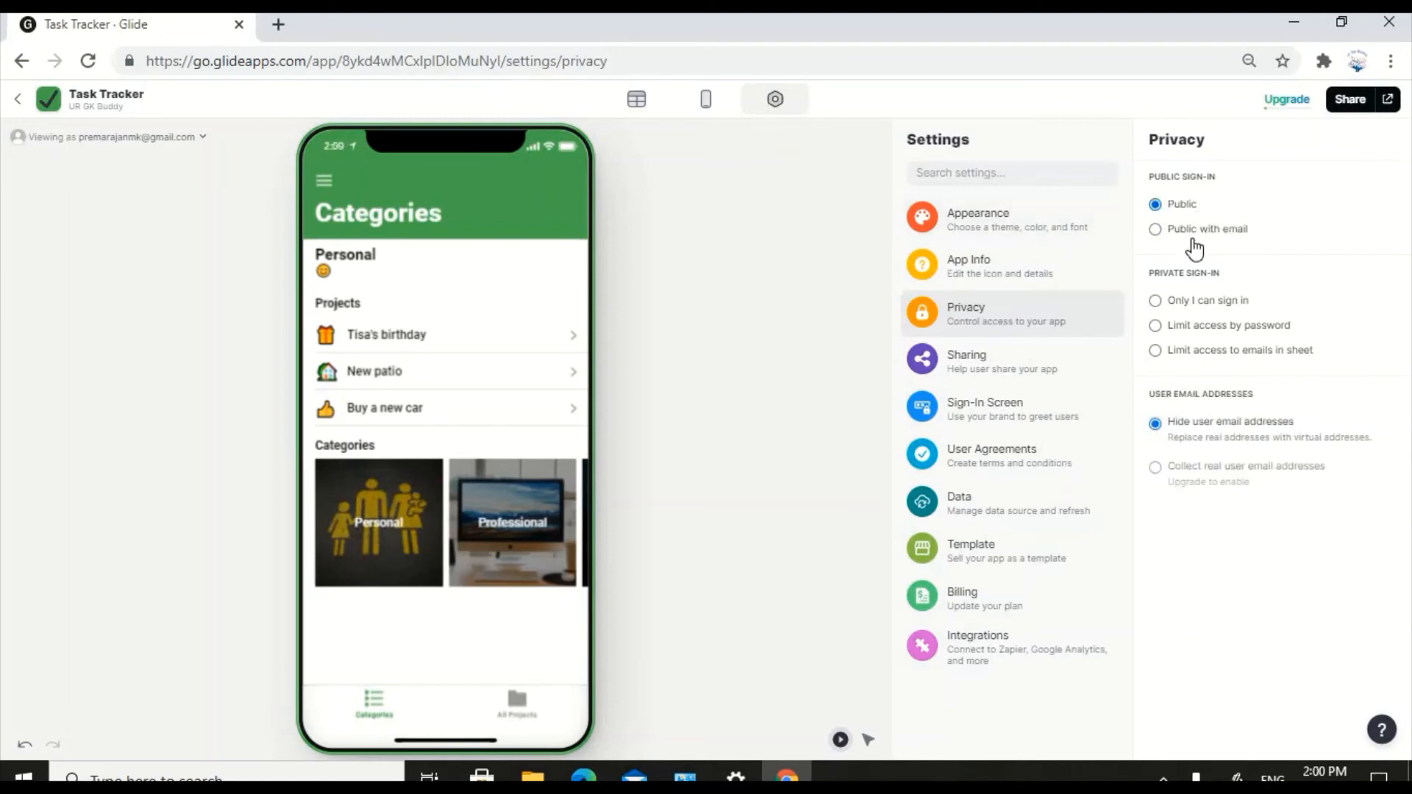
{"action": "left_click", "coordinate": [1155, 230]}
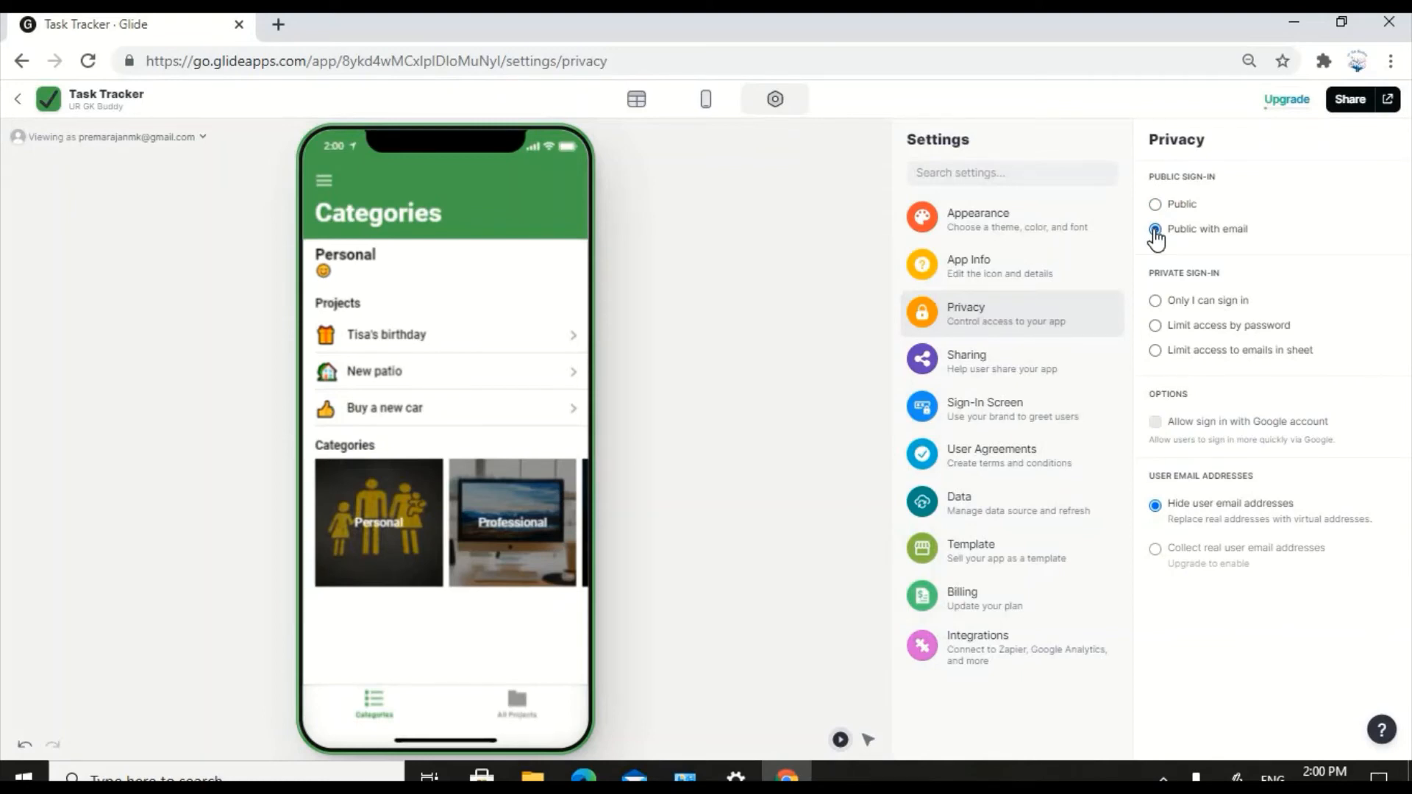
Examine the app's Category table and its source Google Sheet, Tasks, and return to the layout editor.
{"action": "left_click", "coordinate": [706, 99]}
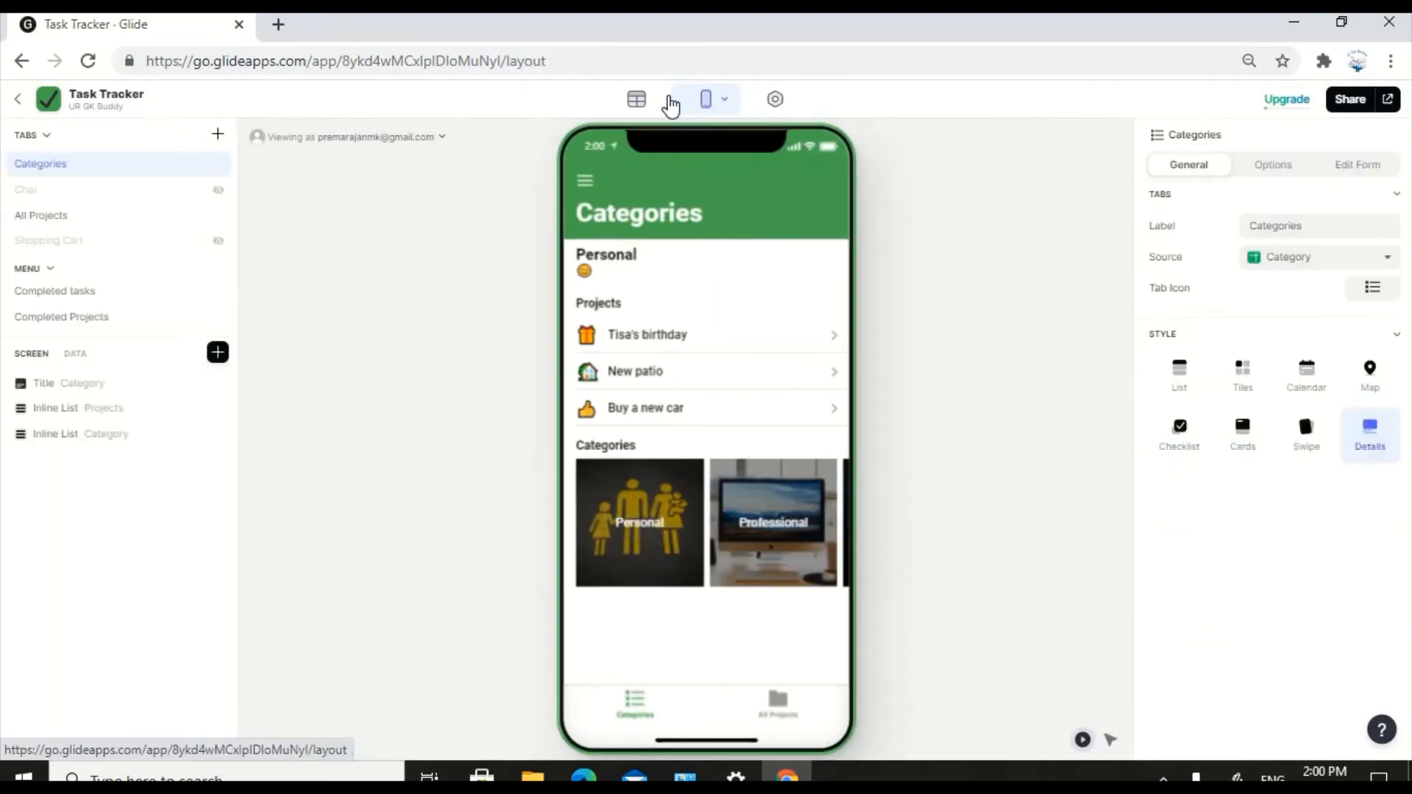
{"action": "left_click", "coordinate": [636, 100]}
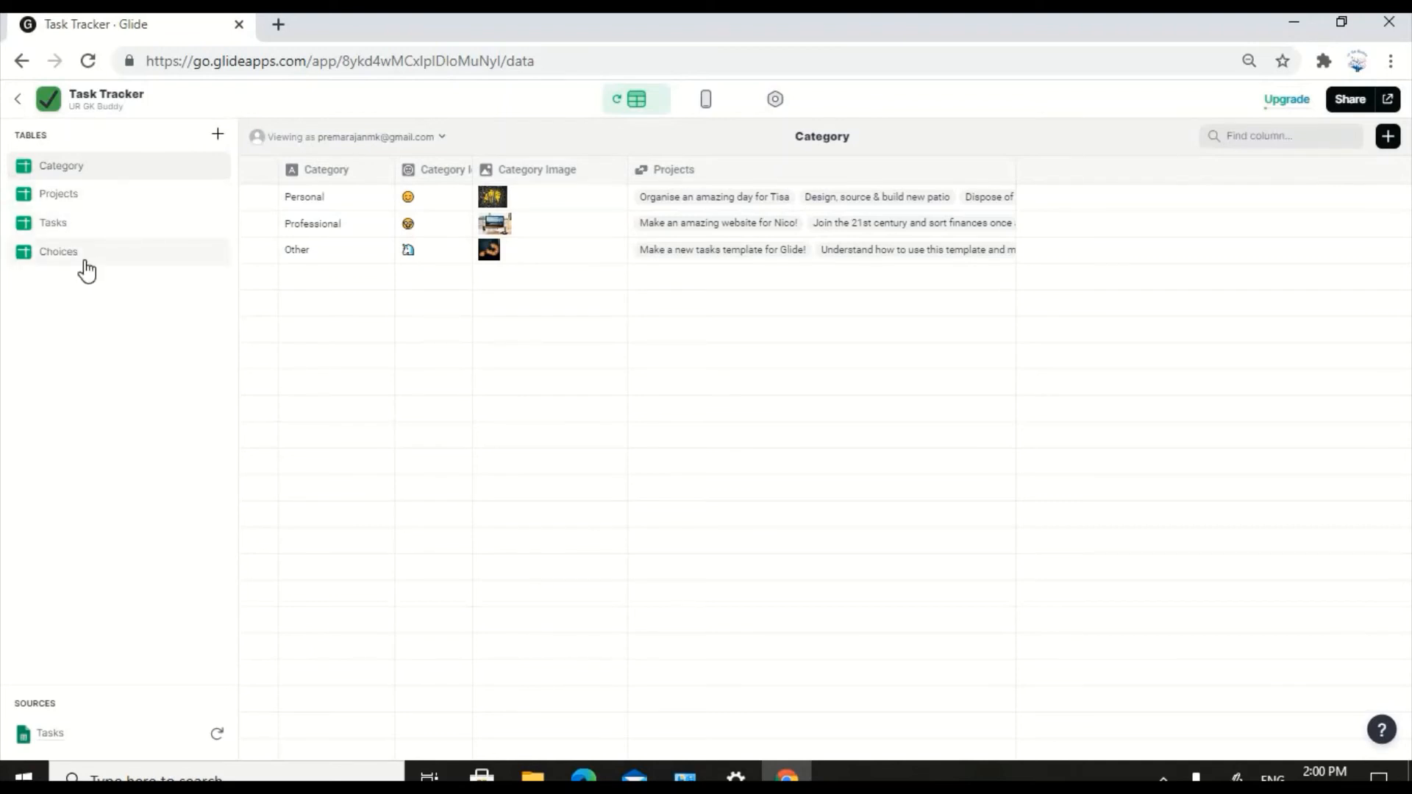
{"action": "left_click", "coordinate": [71, 743]}
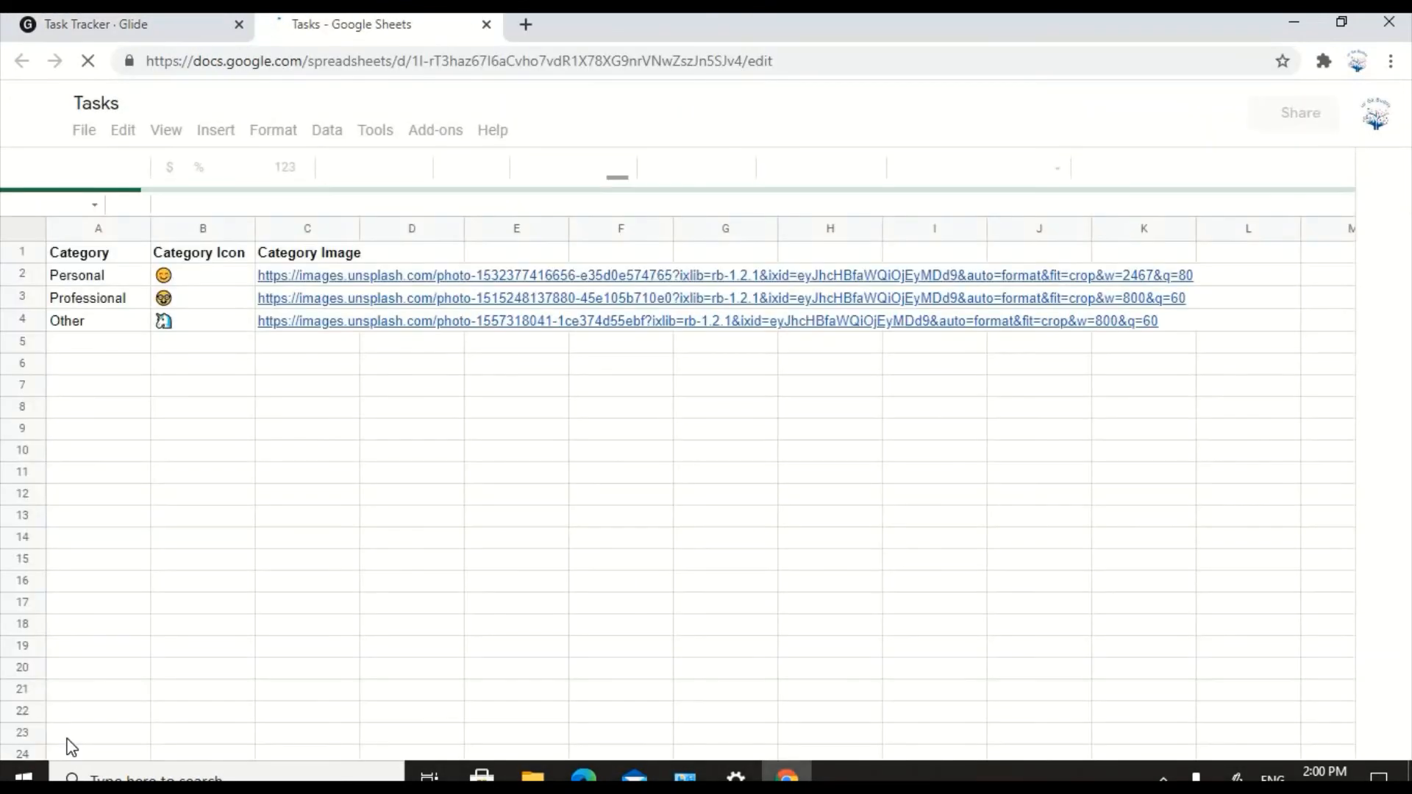
{"action": "left_click_drag", "start_coordinate": [1348, 252], "coordinate": [1352, 285]}
{"action": "scroll", "coordinate": [421, 451], "scroll_direction": "down", "scroll_amount": 1}
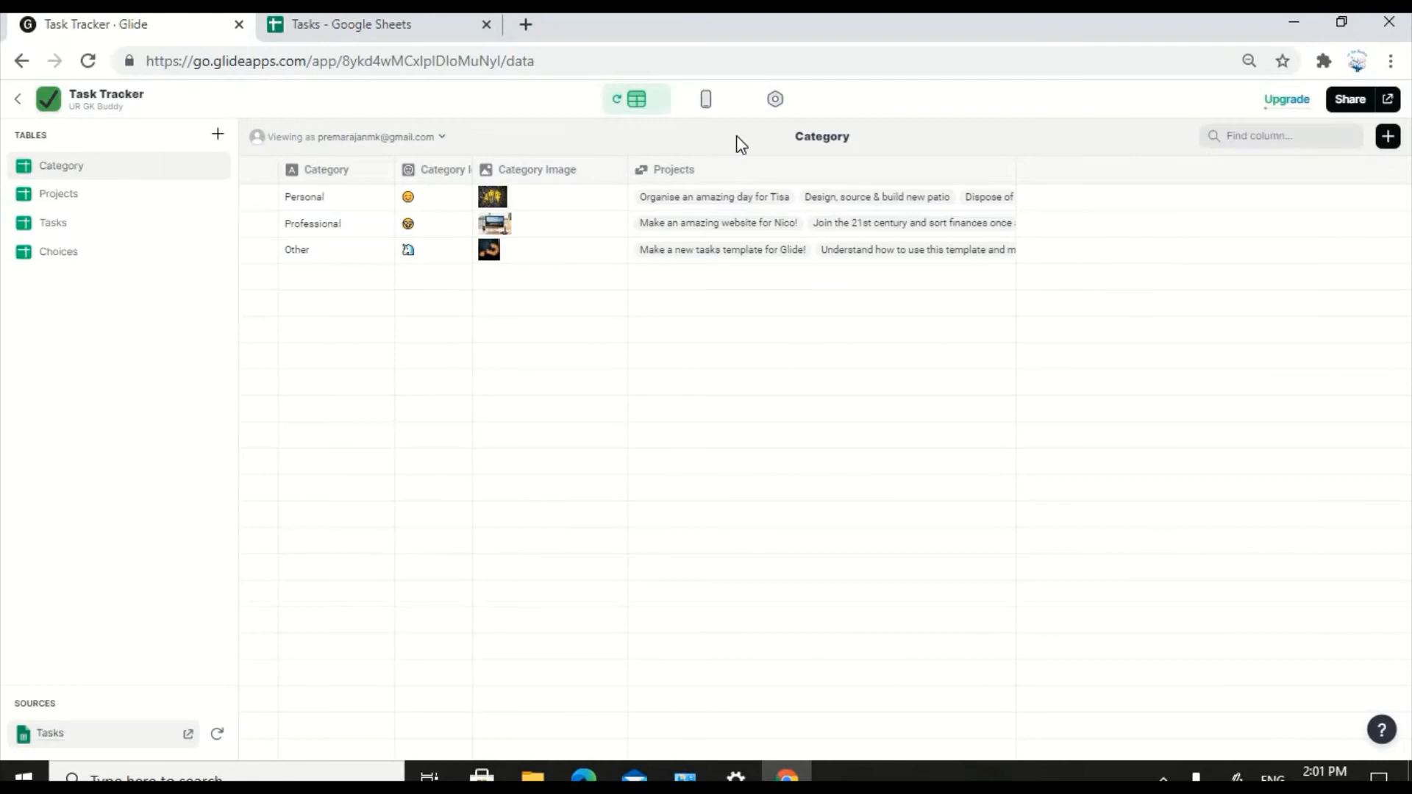
{"action": "left_click", "coordinate": [706, 103]}
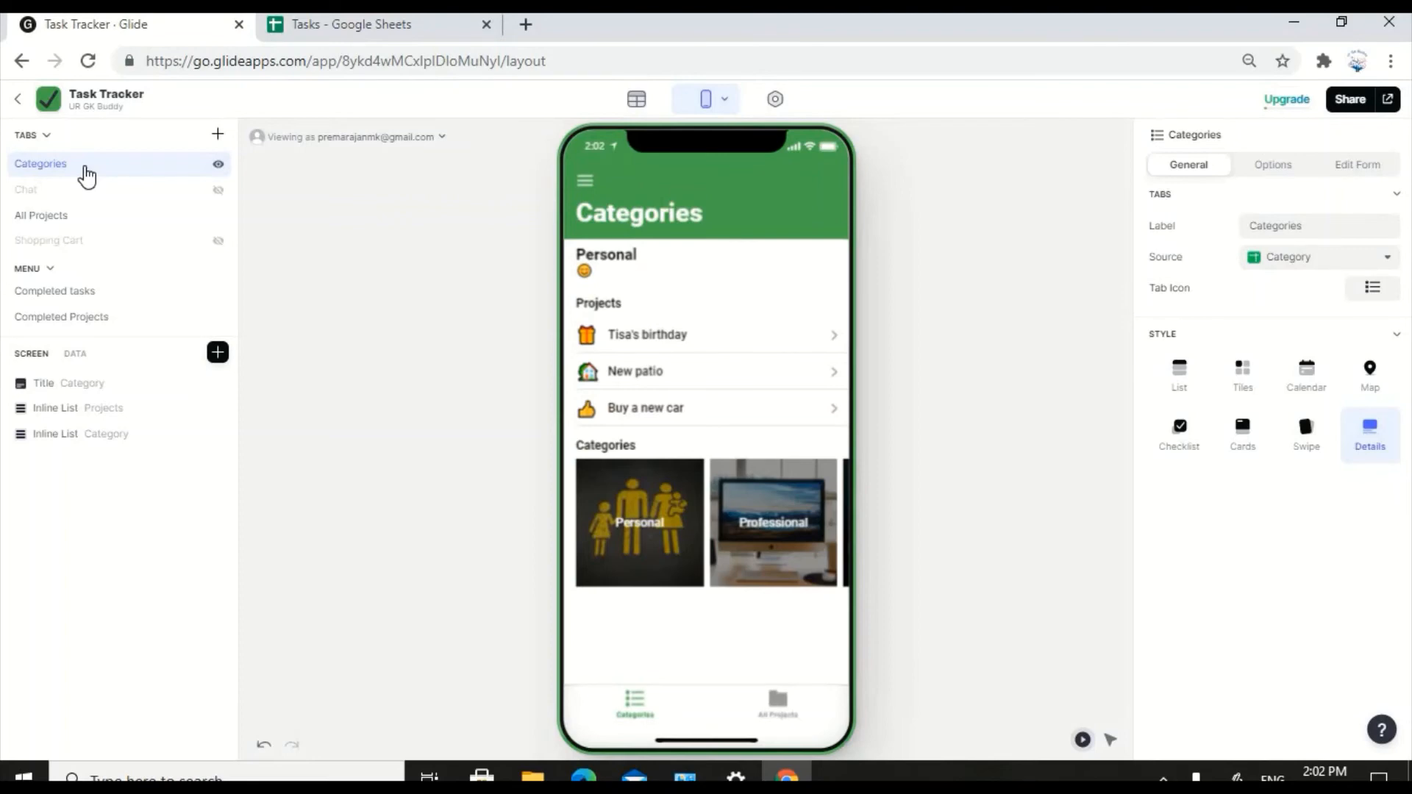
Add a new tab to the app and toggle its visibility off and back on.
{"action": "left_click", "coordinate": [216, 136]}
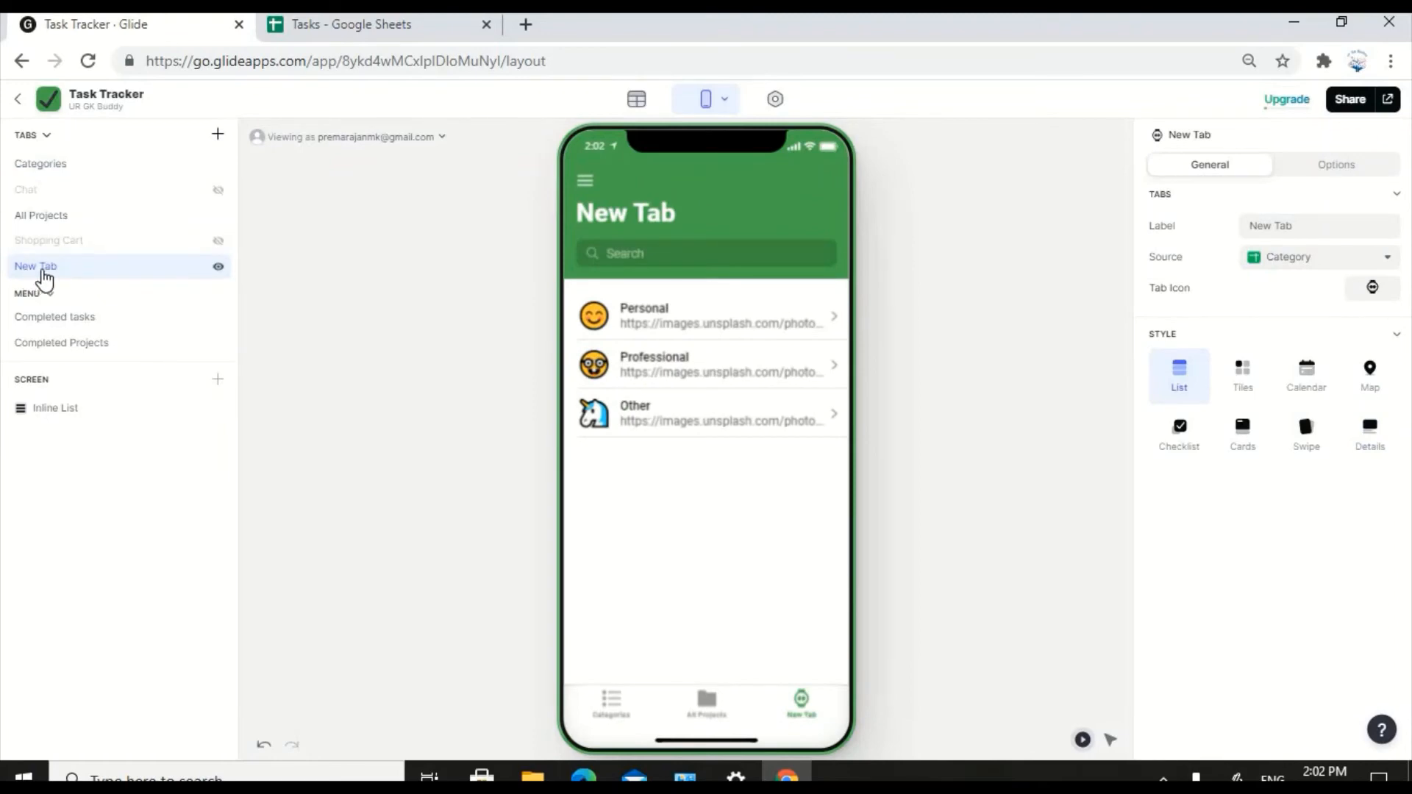
{"action": "left_click", "coordinate": [219, 267]}
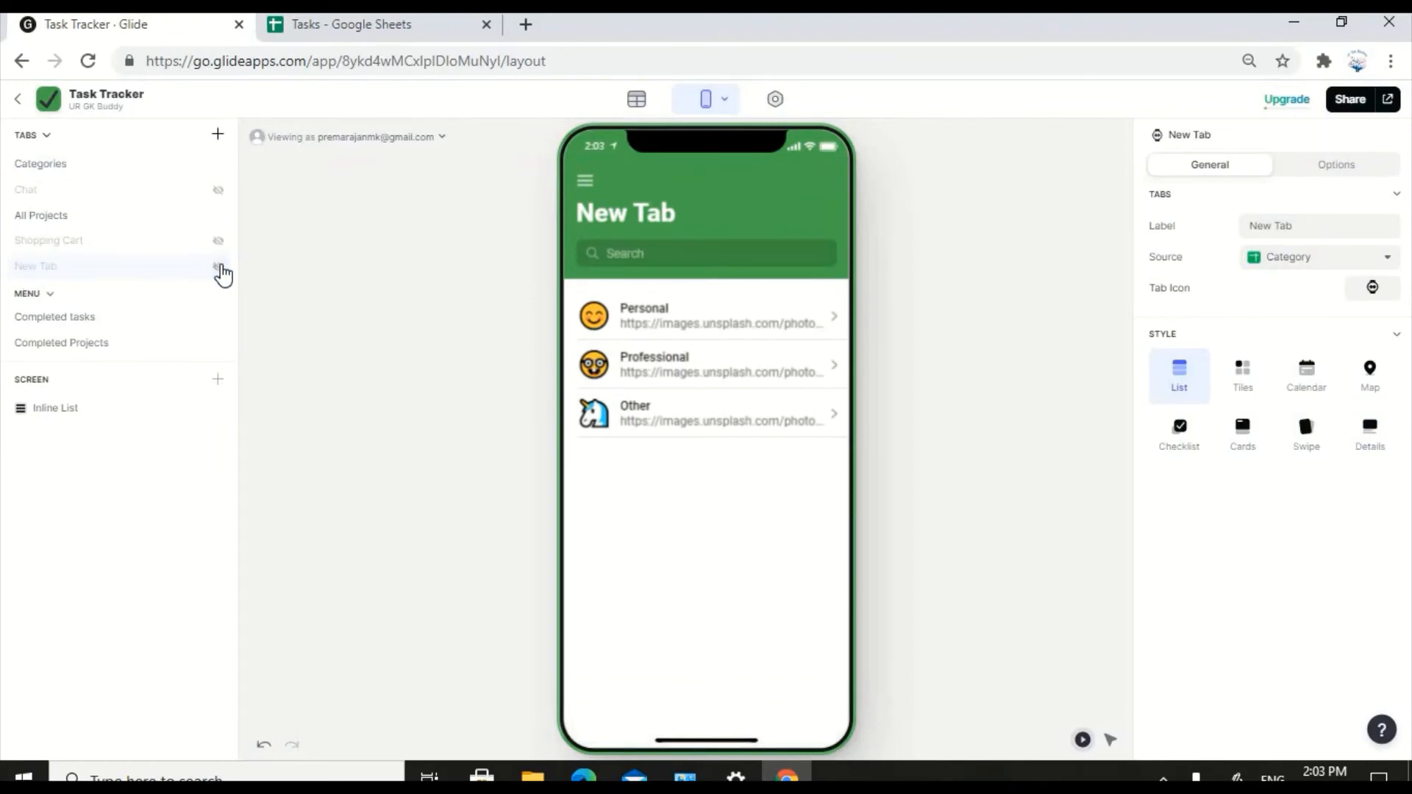
{"action": "left_click", "coordinate": [219, 268]}
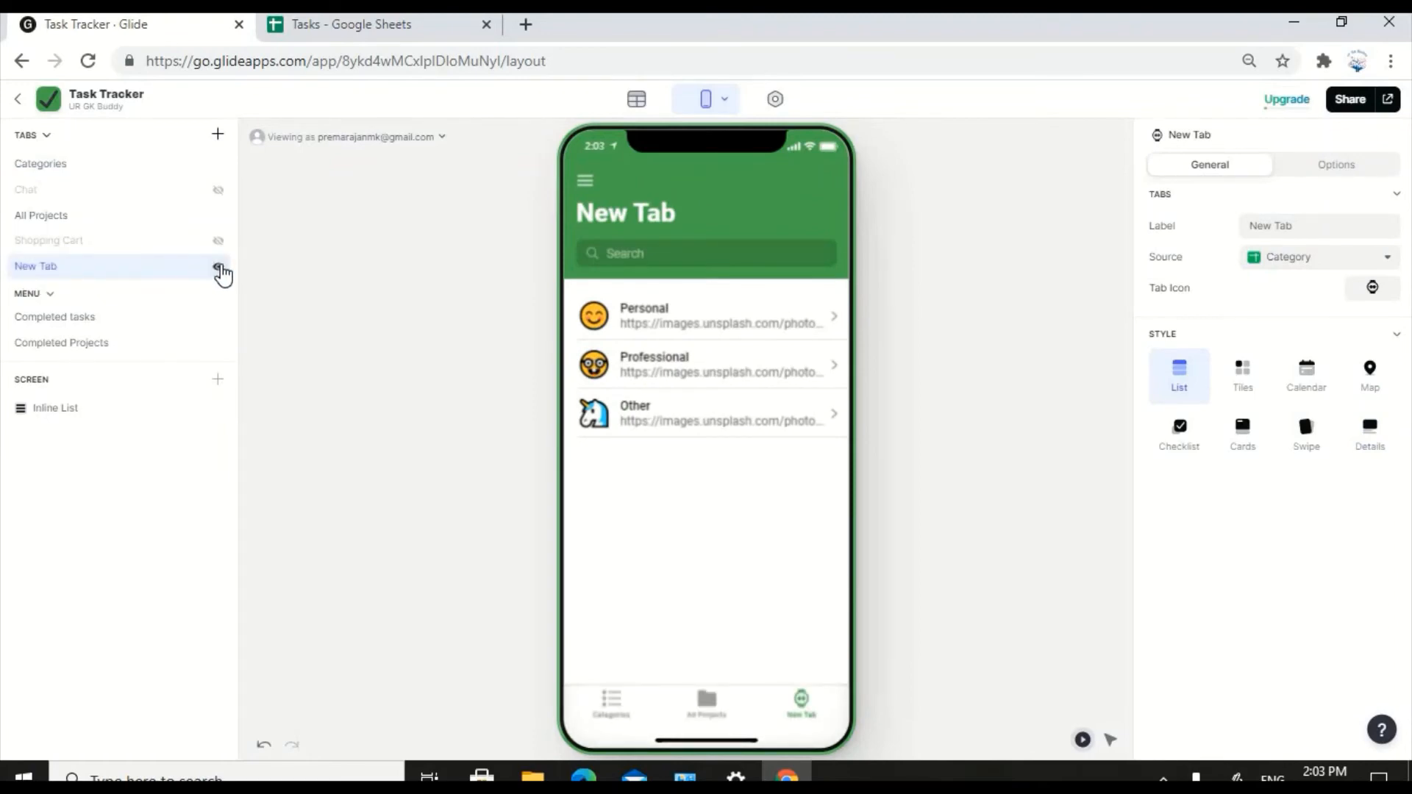
Delete the newly added tab from the app's tab list.
{"action": "right_click", "coordinate": [221, 272]}
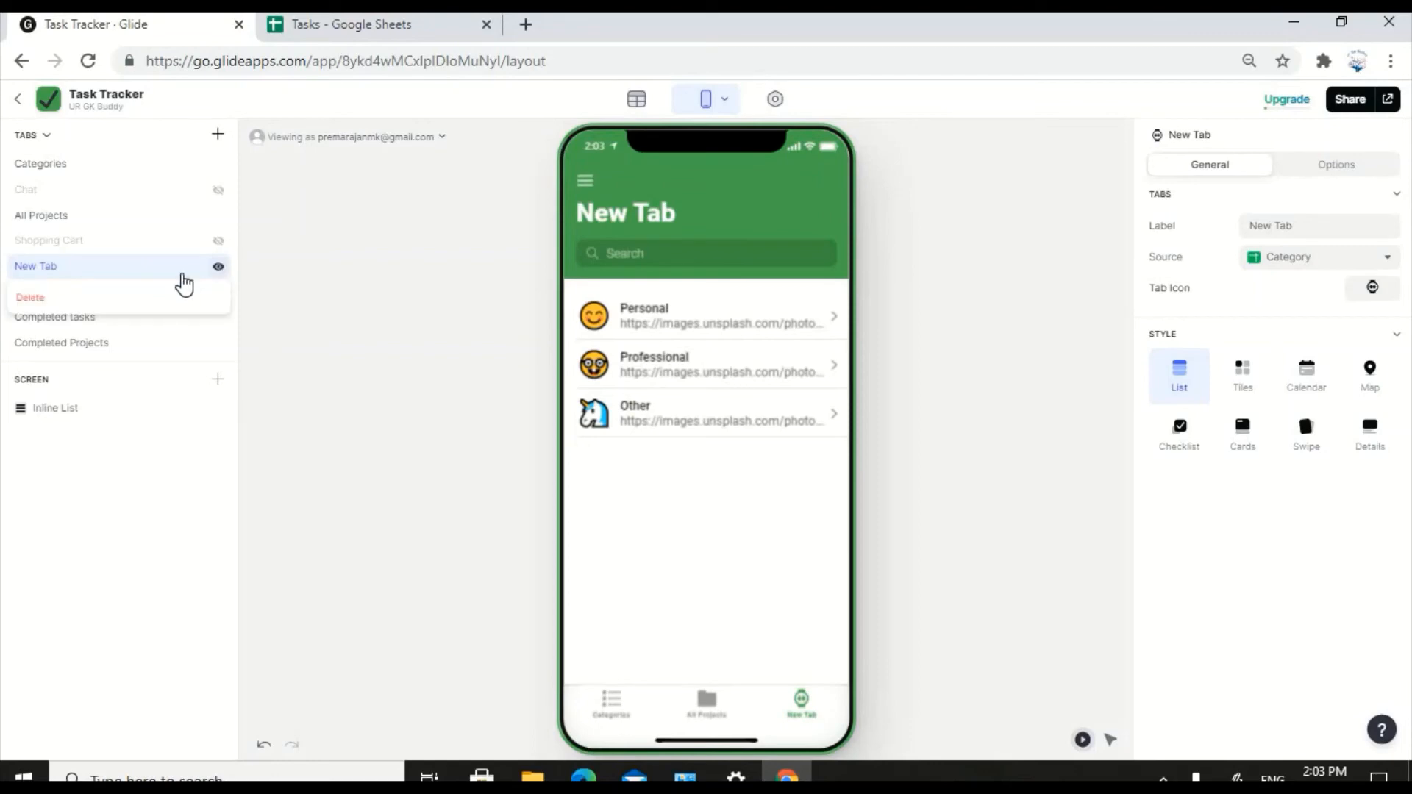
{"action": "left_click", "coordinate": [115, 305]}
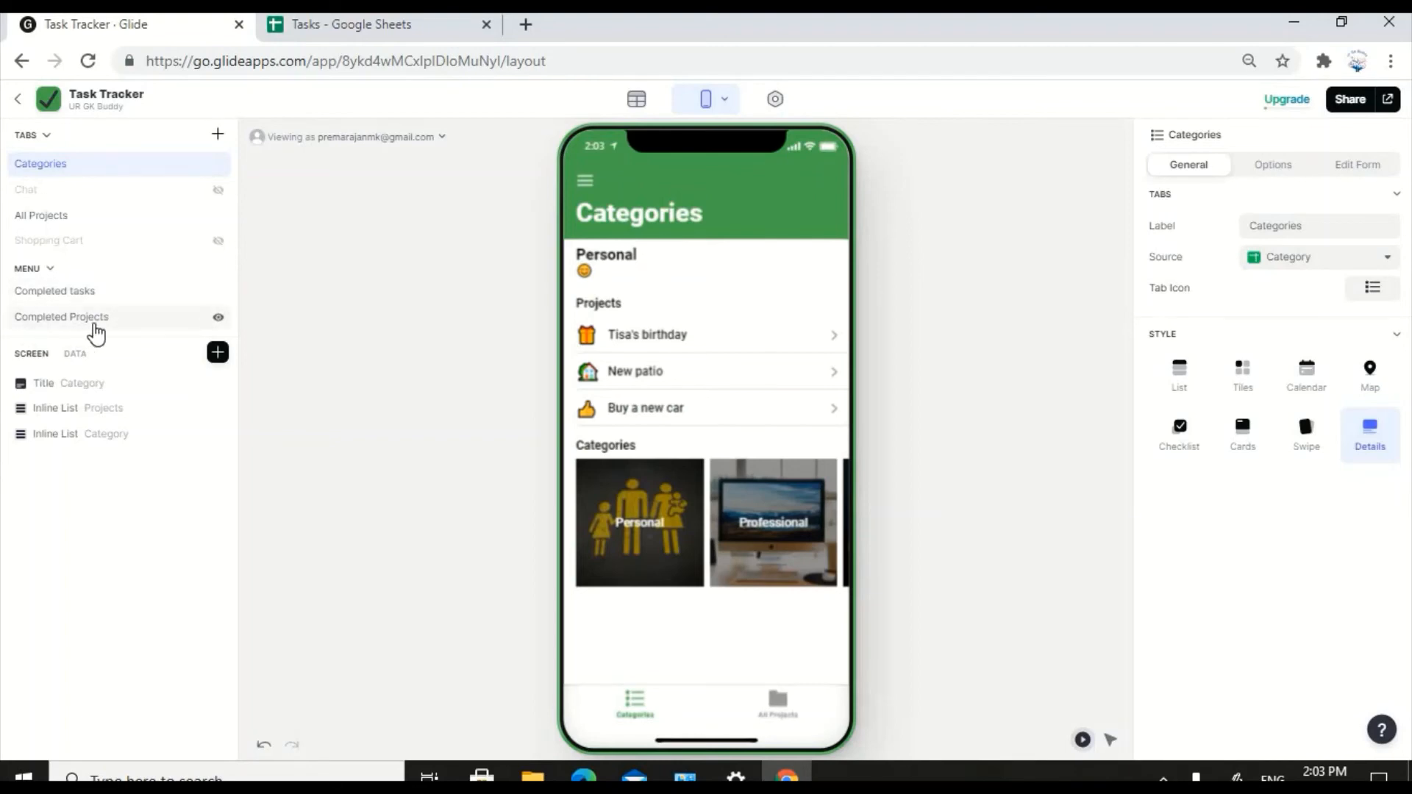
Examine the side menu and the About screen in the app preview, and return to the Categories screen.
{"action": "left_click", "coordinate": [586, 181]}
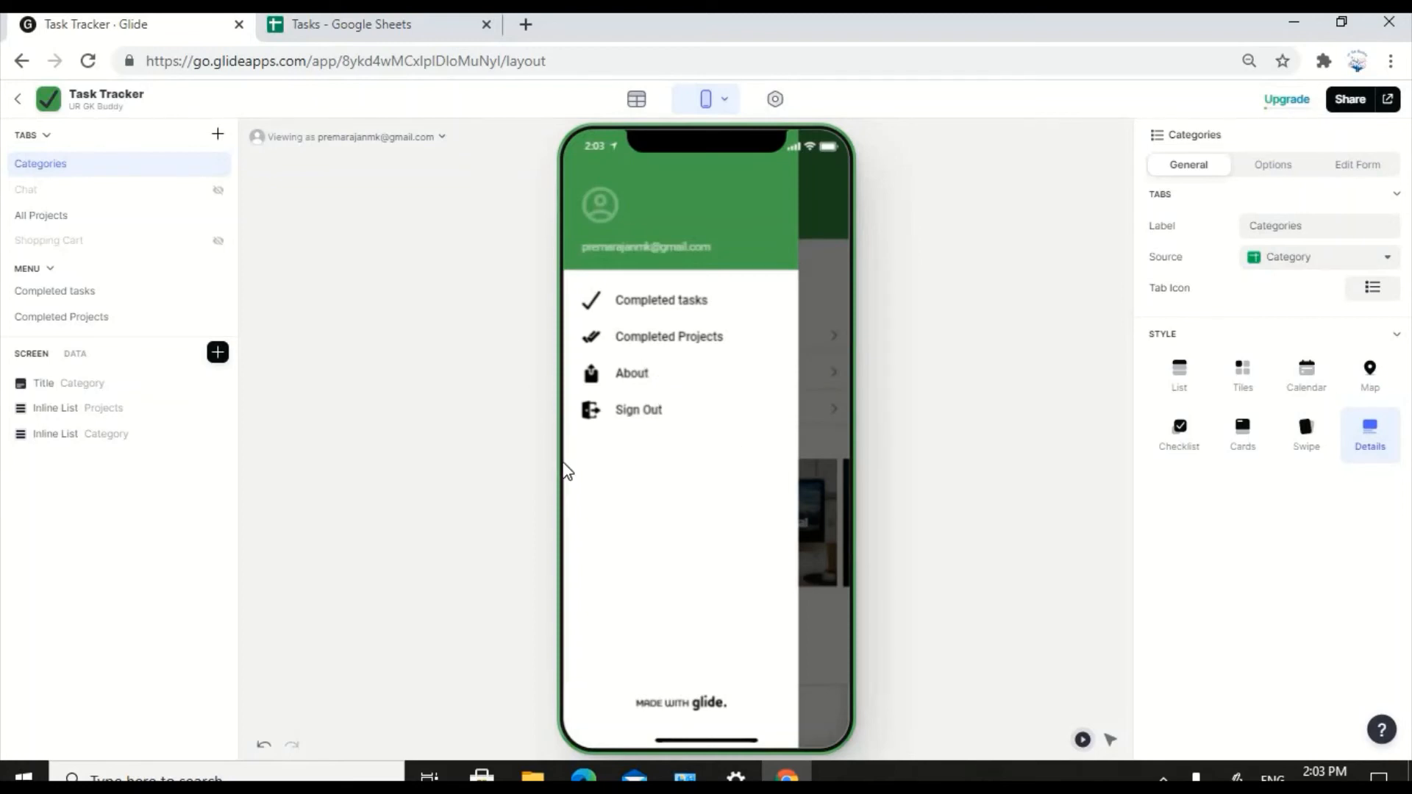
{"action": "left_click", "coordinate": [639, 387]}
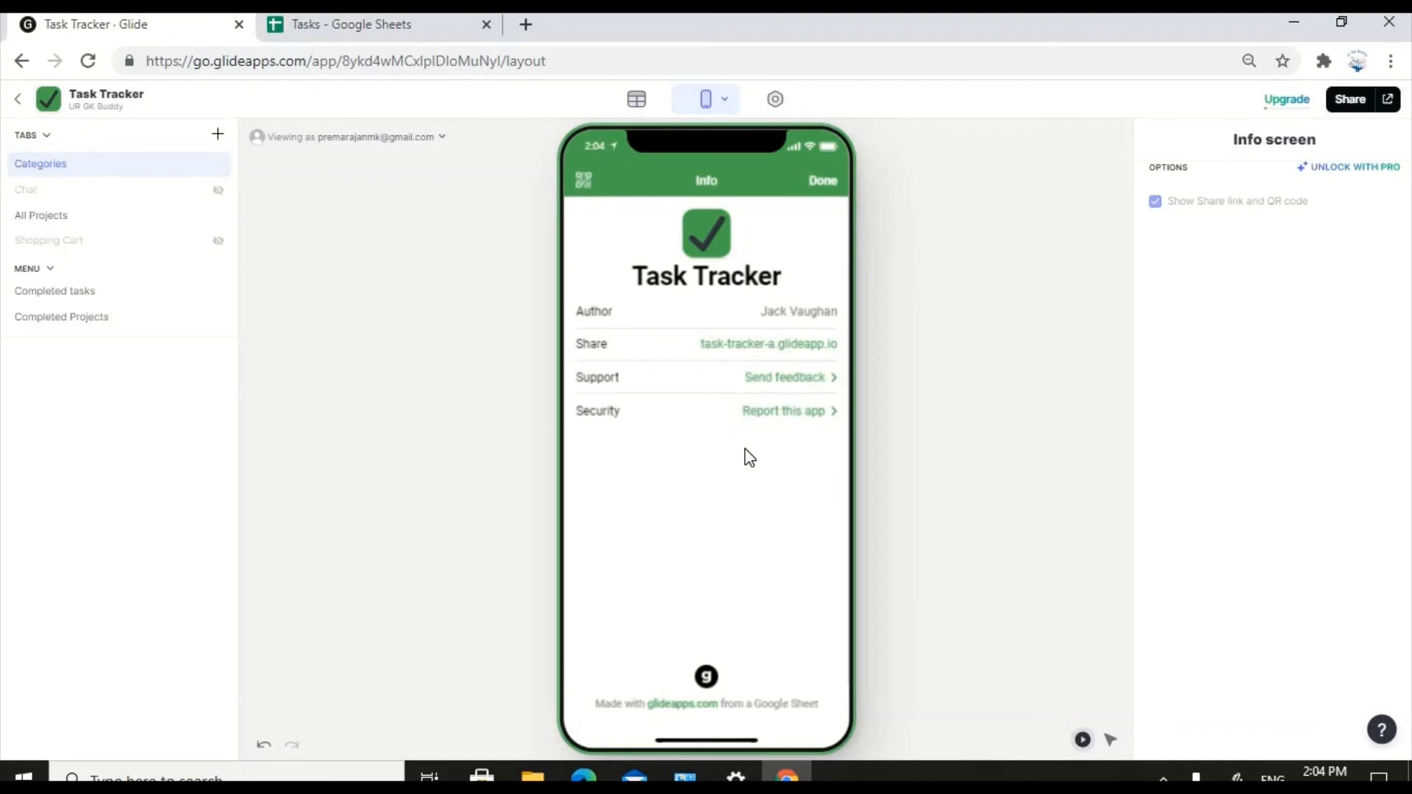
{"action": "left_click", "coordinate": [825, 184]}
{"action": "left_click", "coordinate": [586, 179]}
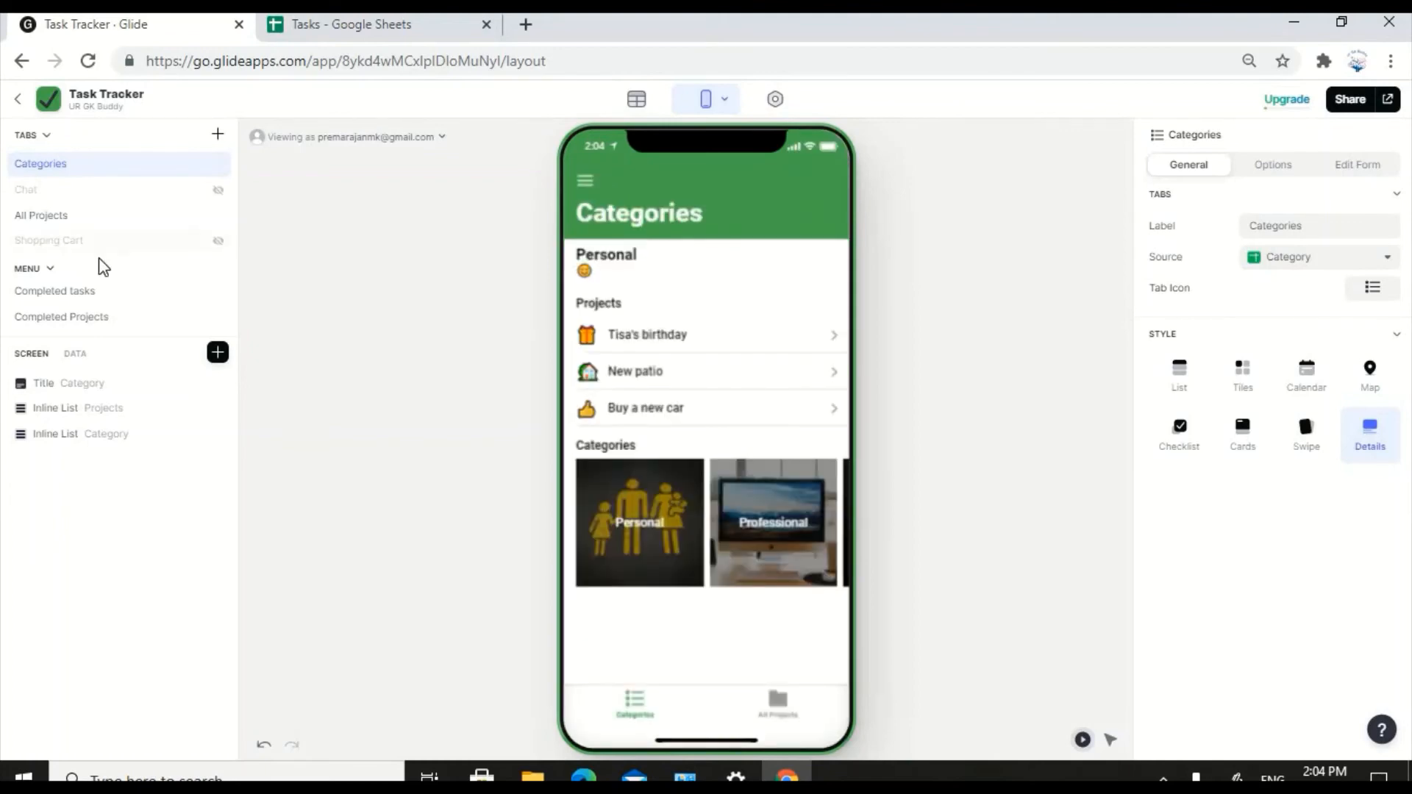
Move the All Projects tab into the app's Menu section and check the side menu in the preview.
{"action": "double_click", "coordinate": [73, 171]}
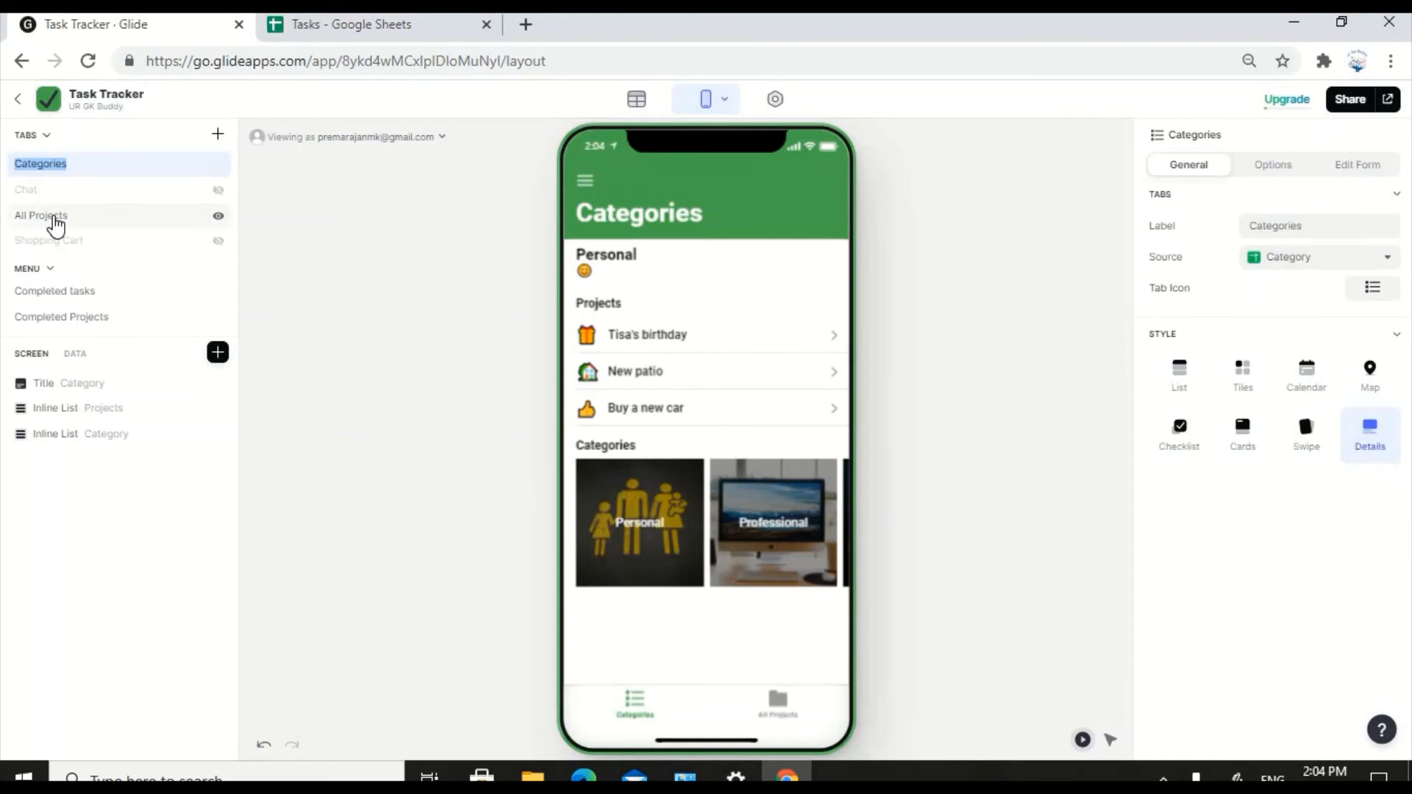
{"action": "left_click", "coordinate": [52, 218]}
{"action": "left_click_drag", "start_coordinate": [54, 225], "coordinate": [32, 325]}
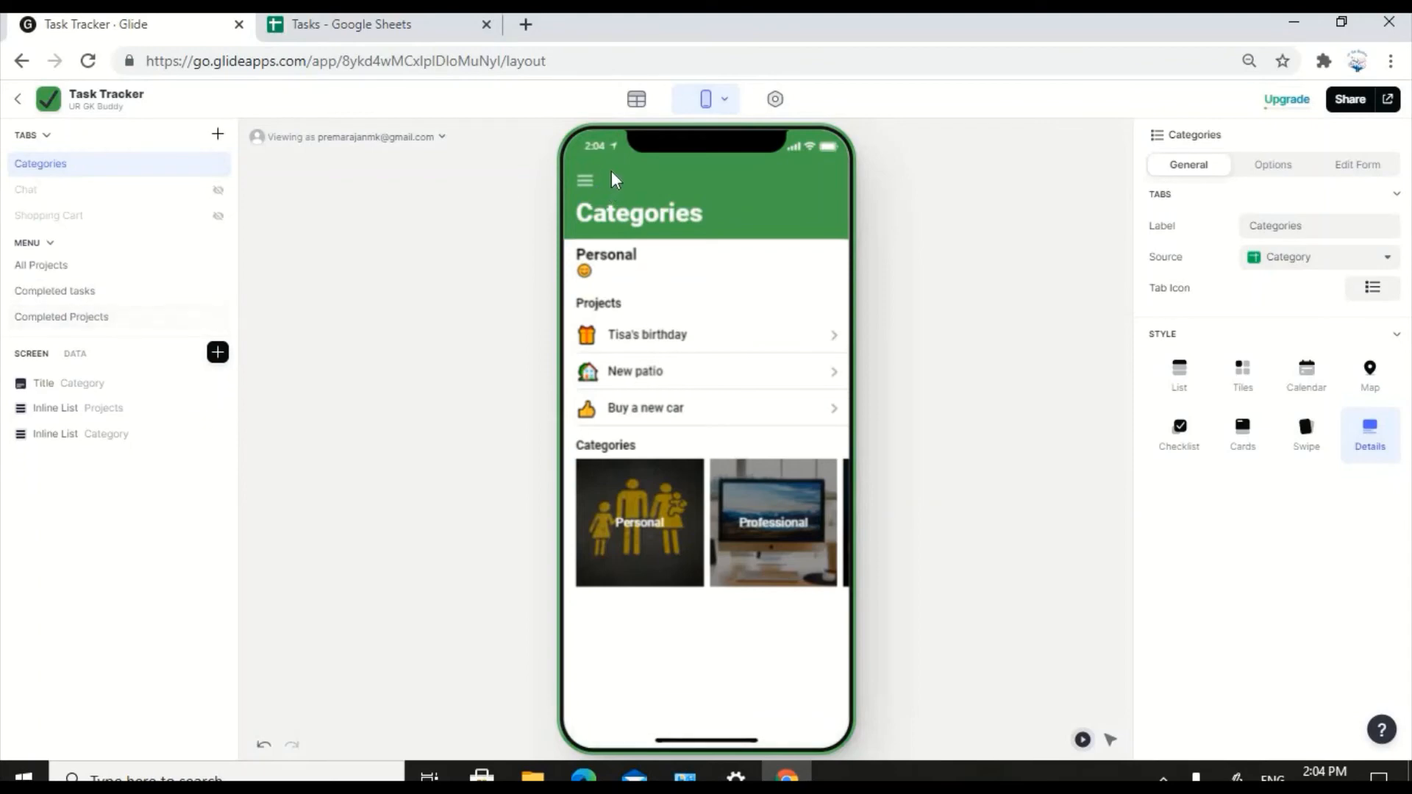
{"action": "left_click", "coordinate": [583, 184]}
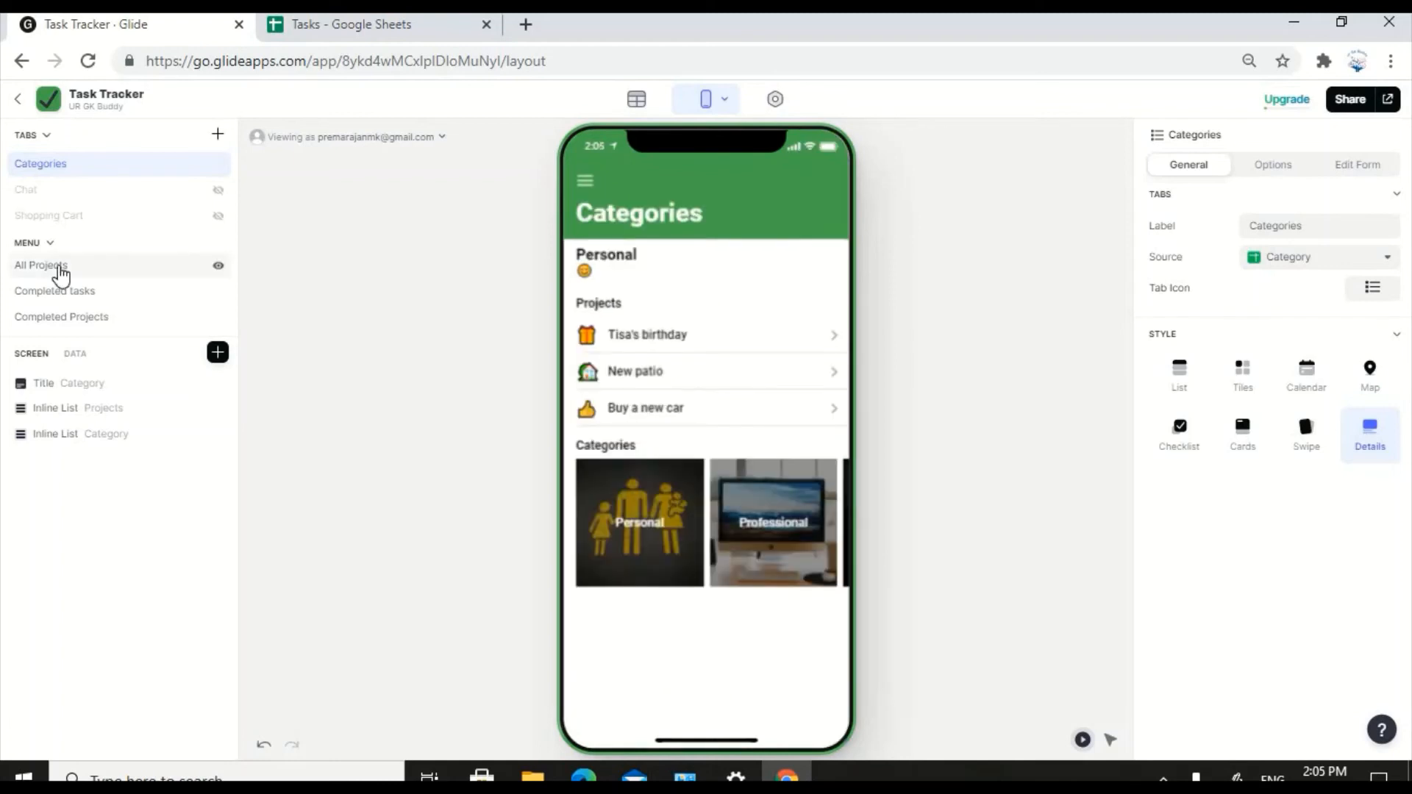
Move the All Projects tab from the app's Menu section back into the Tabs section.
{"action": "left_click_drag", "start_coordinate": [62, 276], "coordinate": [59, 239]}
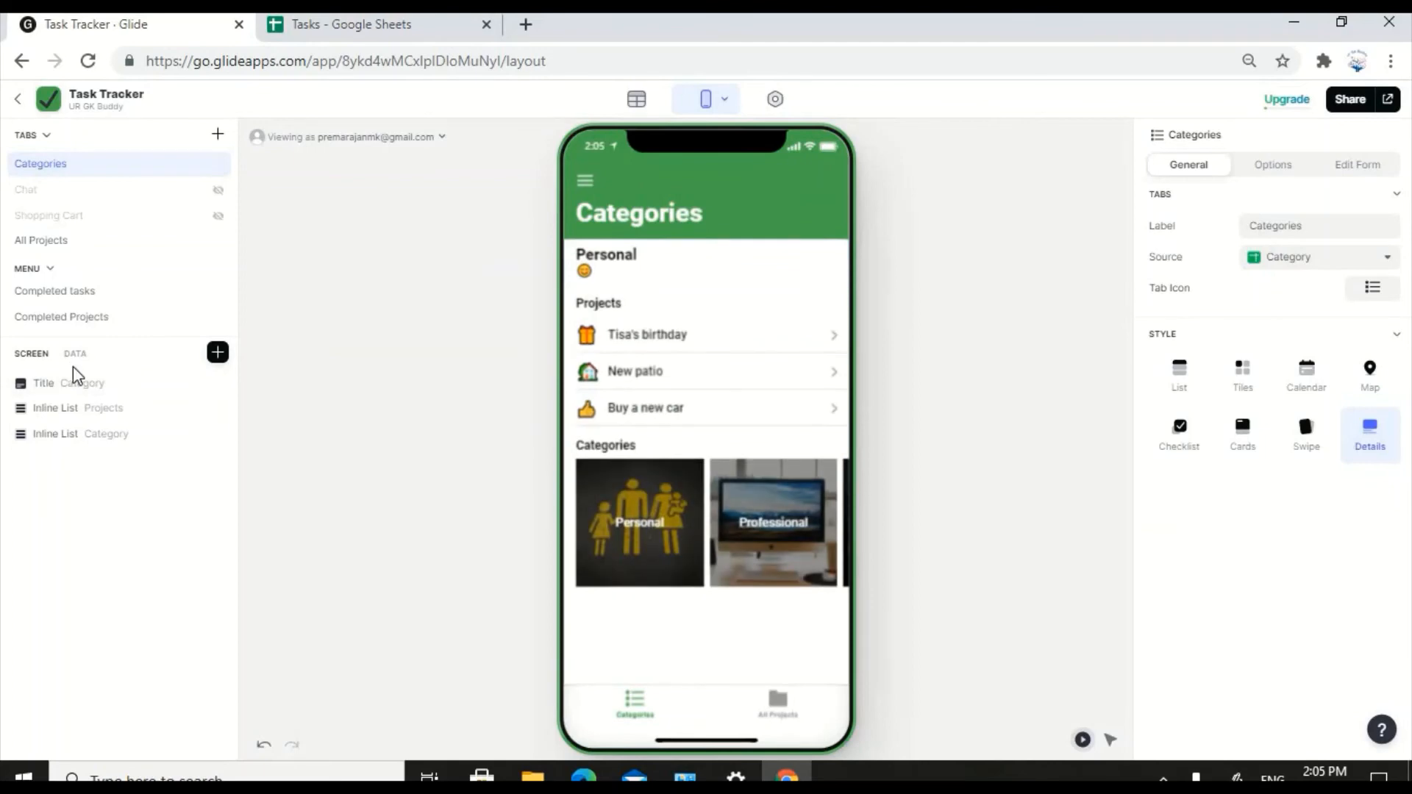
Examine the Projects inline list's settings and the components available for insertion on the Categories screen.
{"action": "left_click", "coordinate": [87, 409]}
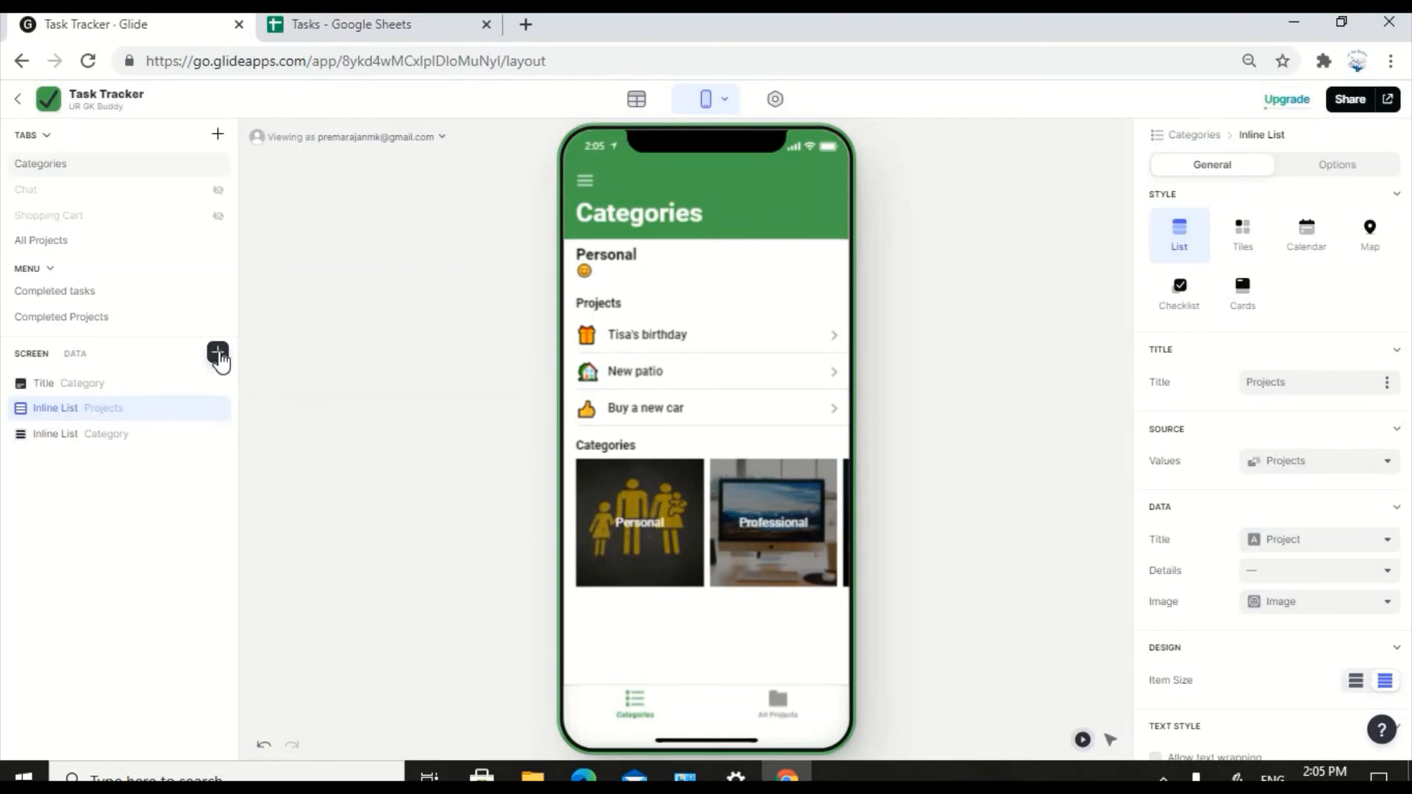
{"action": "left_click", "coordinate": [218, 354]}
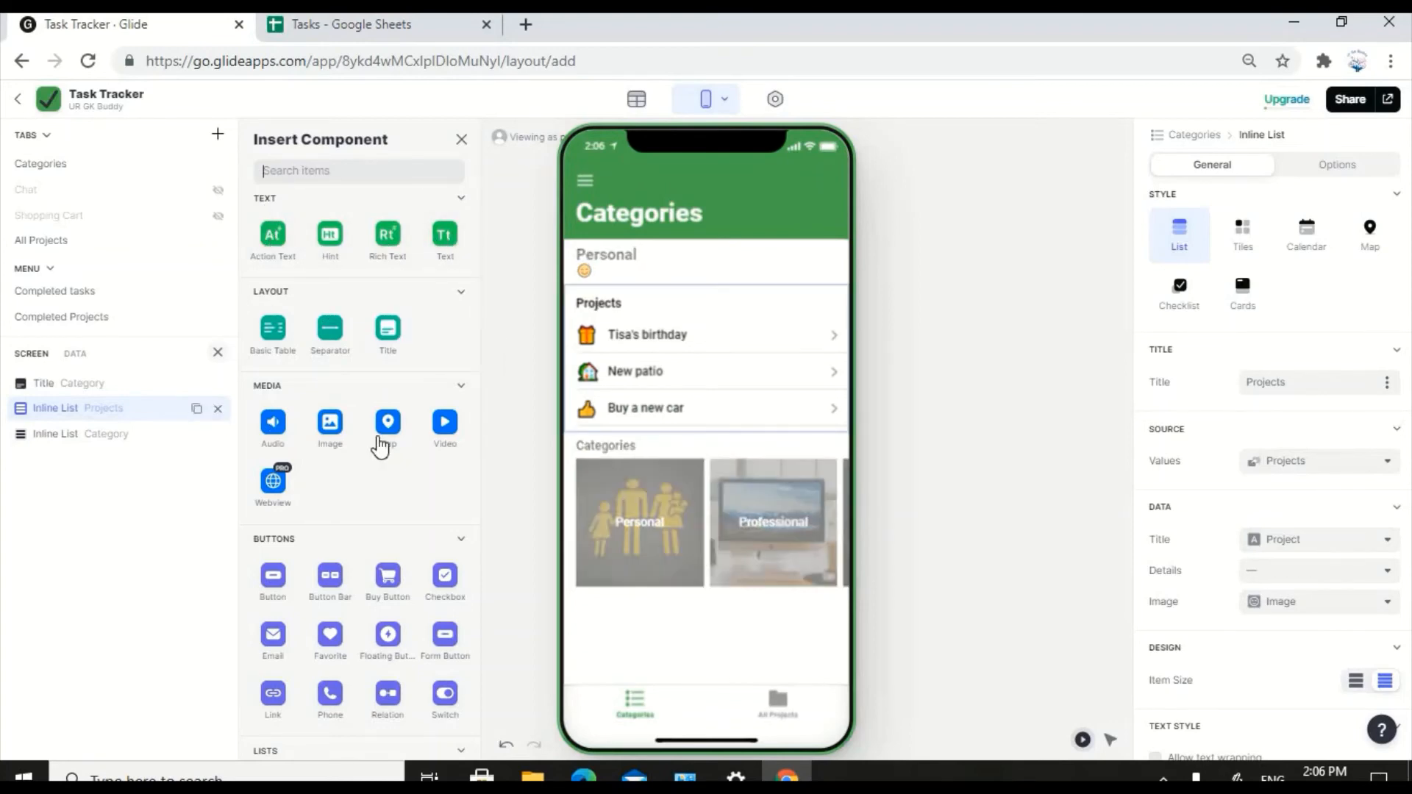
{"action": "left_click_drag", "start_coordinate": [478, 294], "coordinate": [393, 578]}
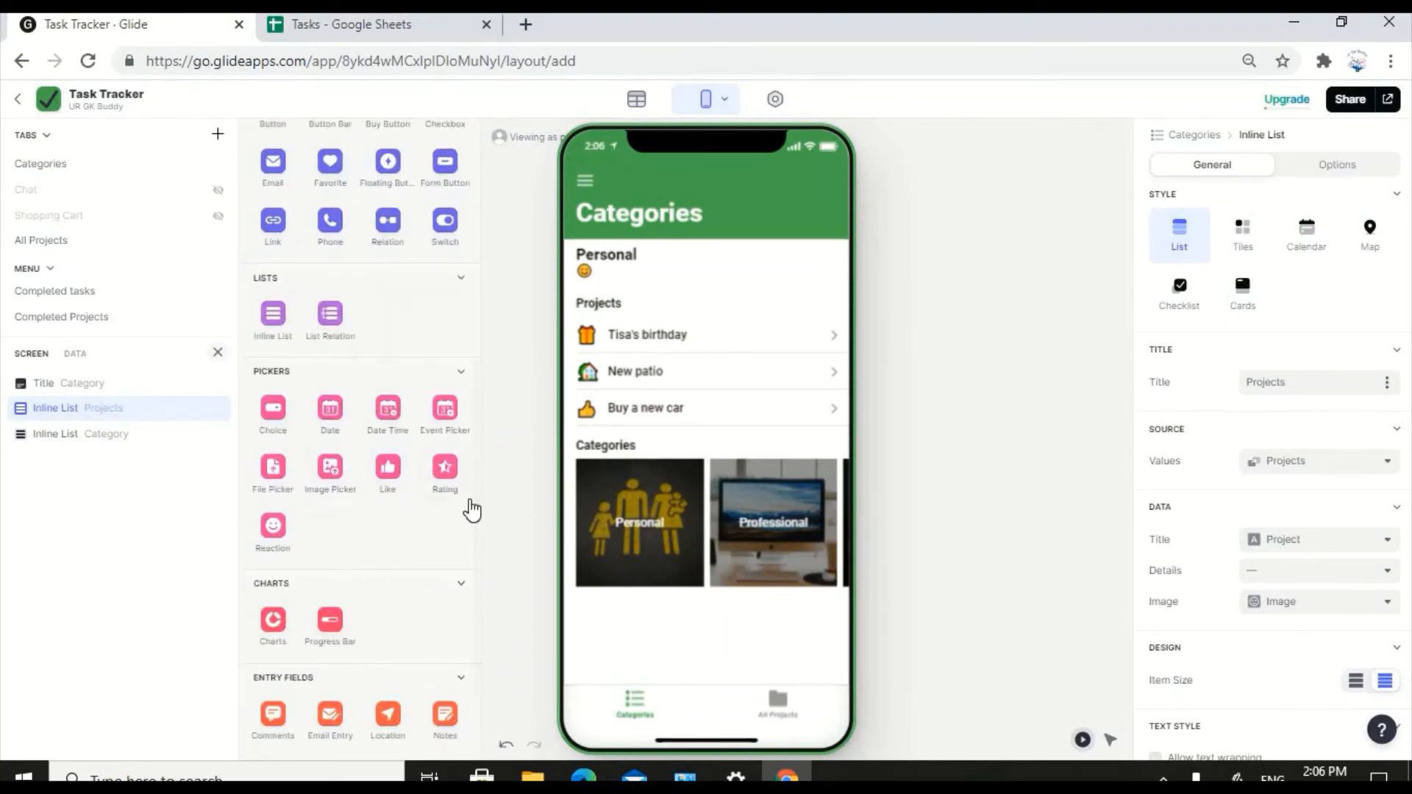
{"action": "left_click_drag", "start_coordinate": [482, 503], "coordinate": [482, 542]}
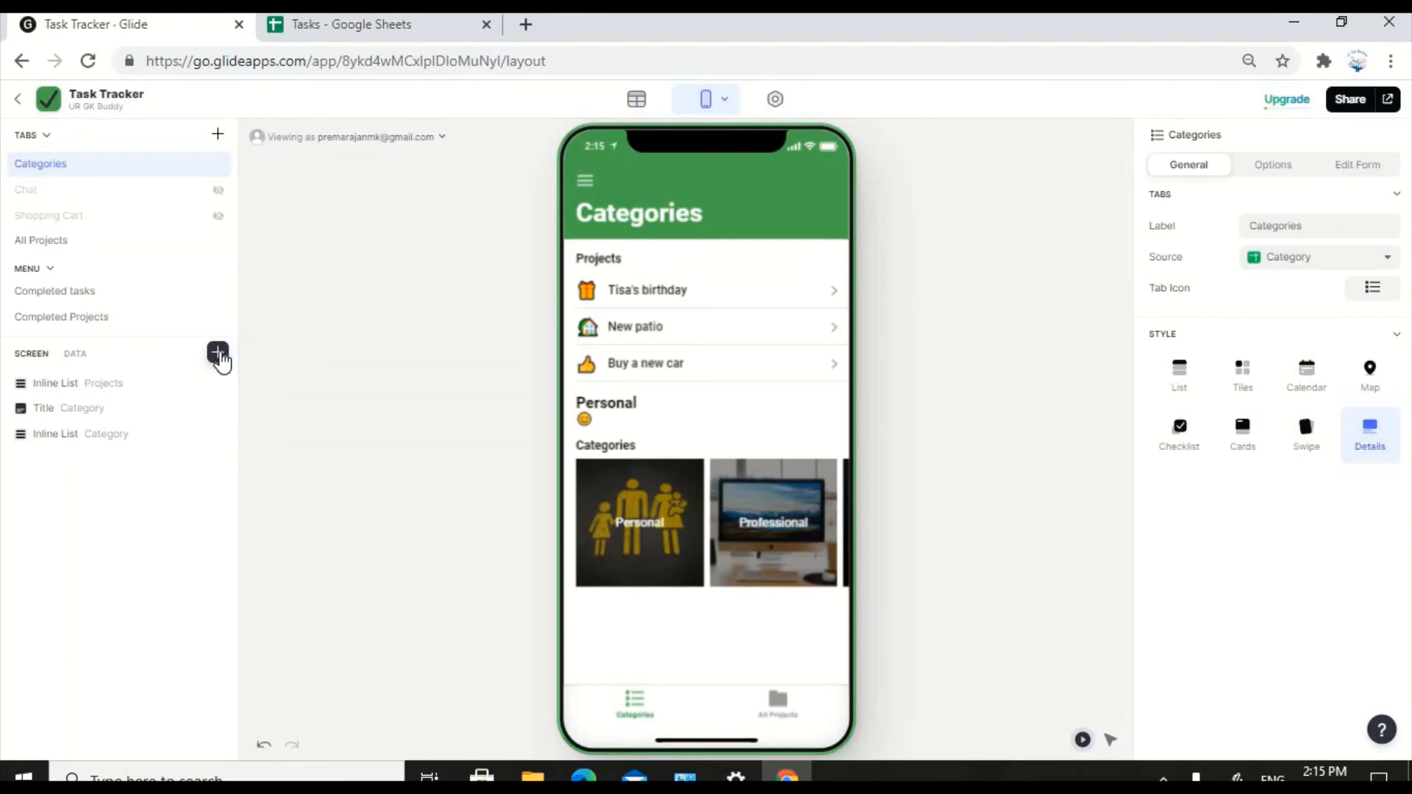
Rename the Category inline list component on the Categories screen as Inline List and set it to three tiles per row.
{"action": "double_click", "coordinate": [58, 164]}
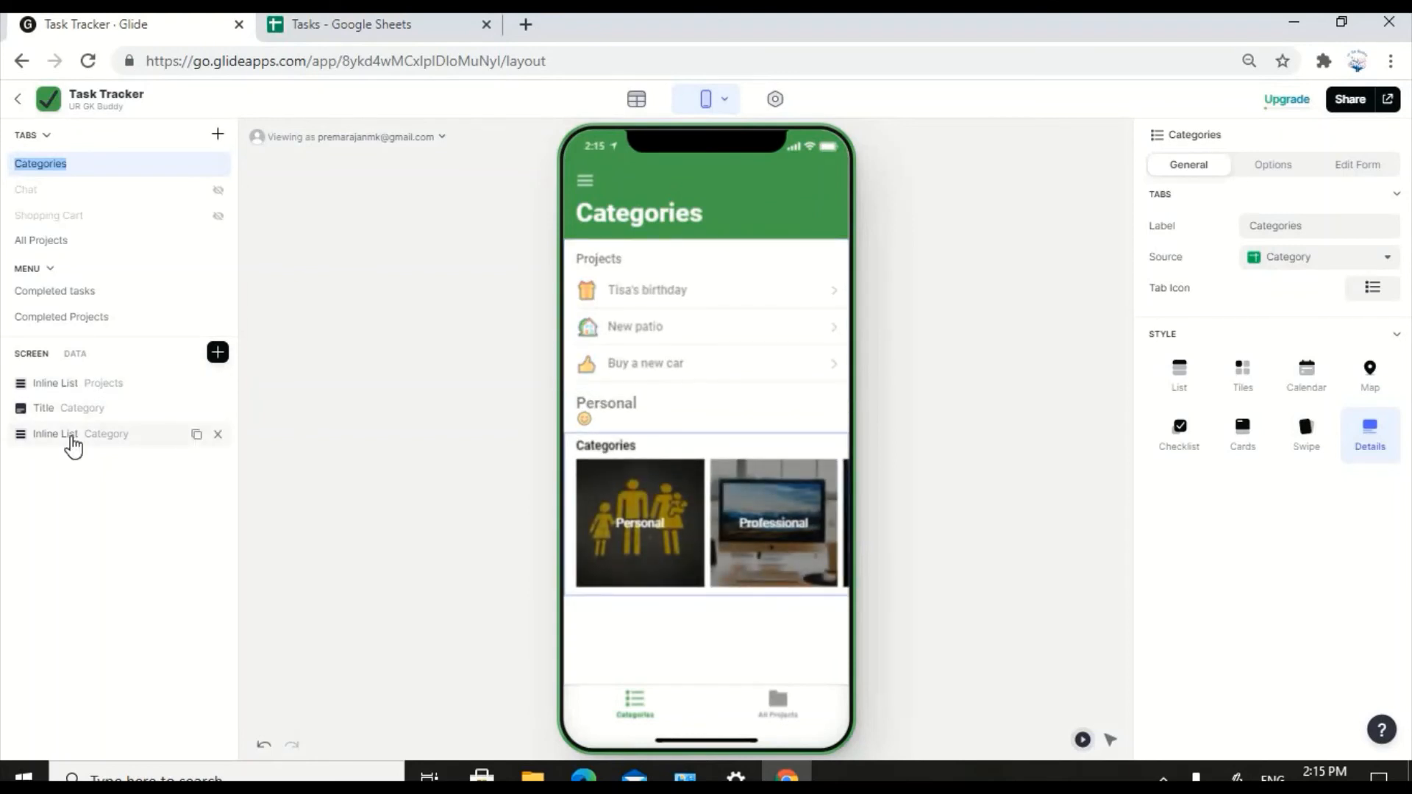
{"action": "left_click", "coordinate": [104, 438]}
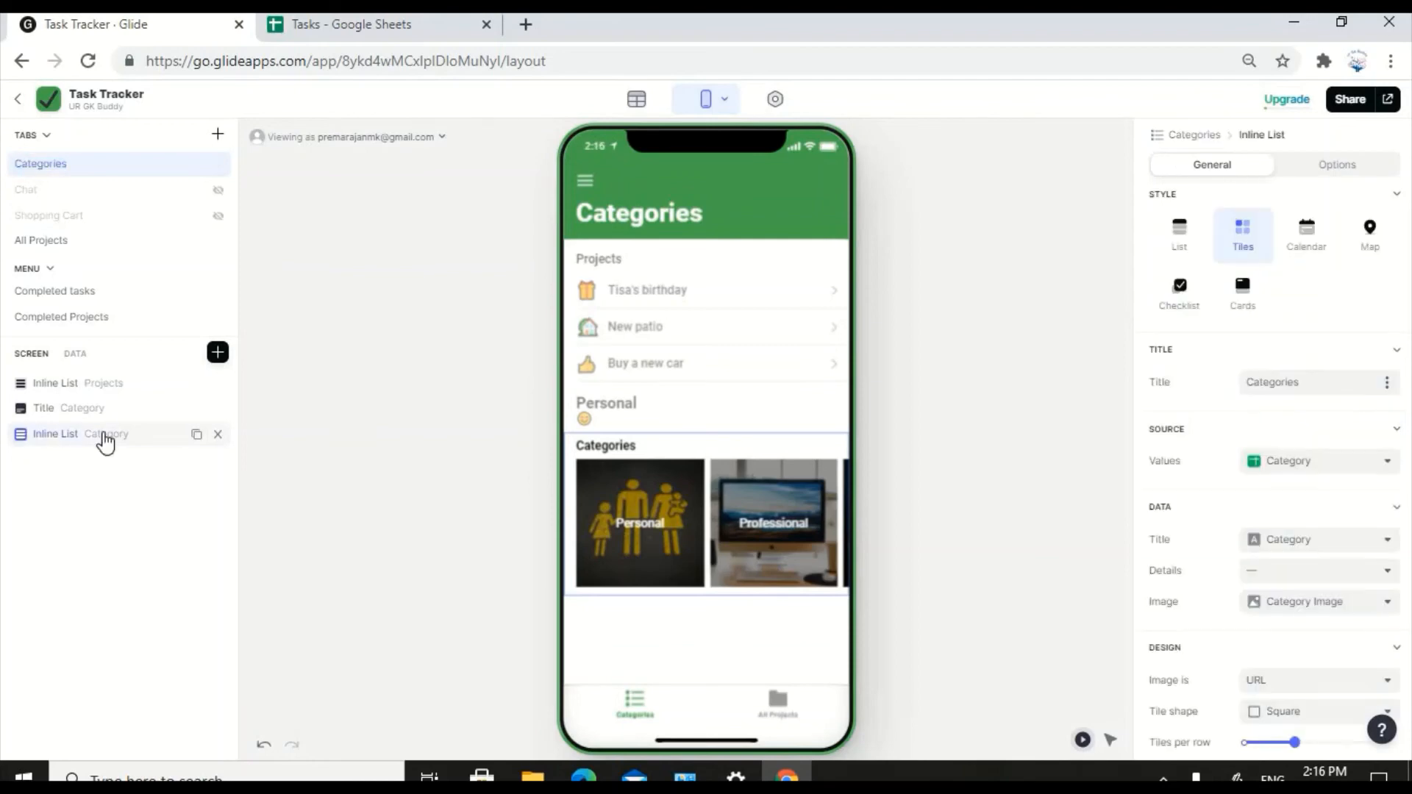
{"action": "left_click", "coordinate": [106, 434]}
{"action": "key", "text": "Return"}
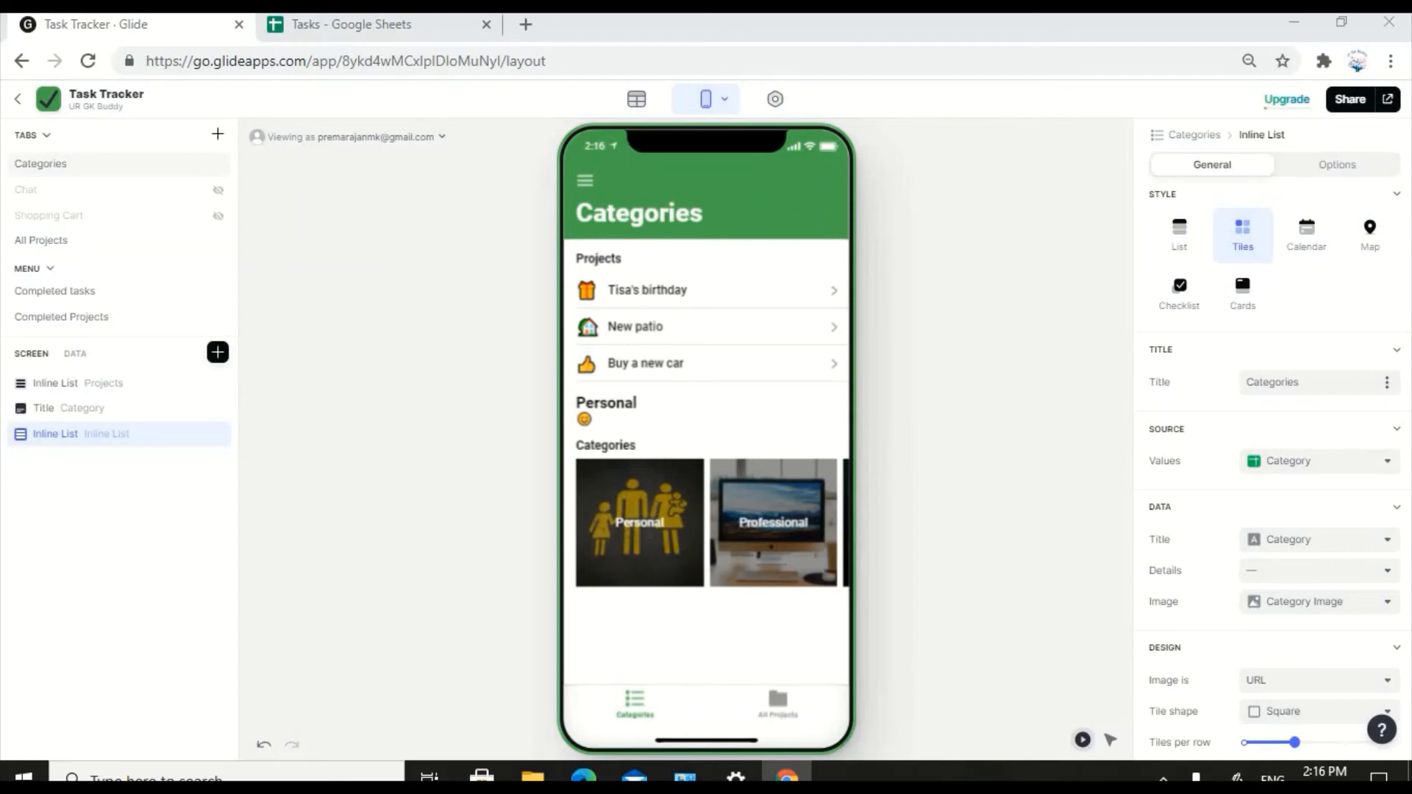
{"action": "left_click_drag", "start_coordinate": [1401, 323], "coordinate": [1409, 463]}
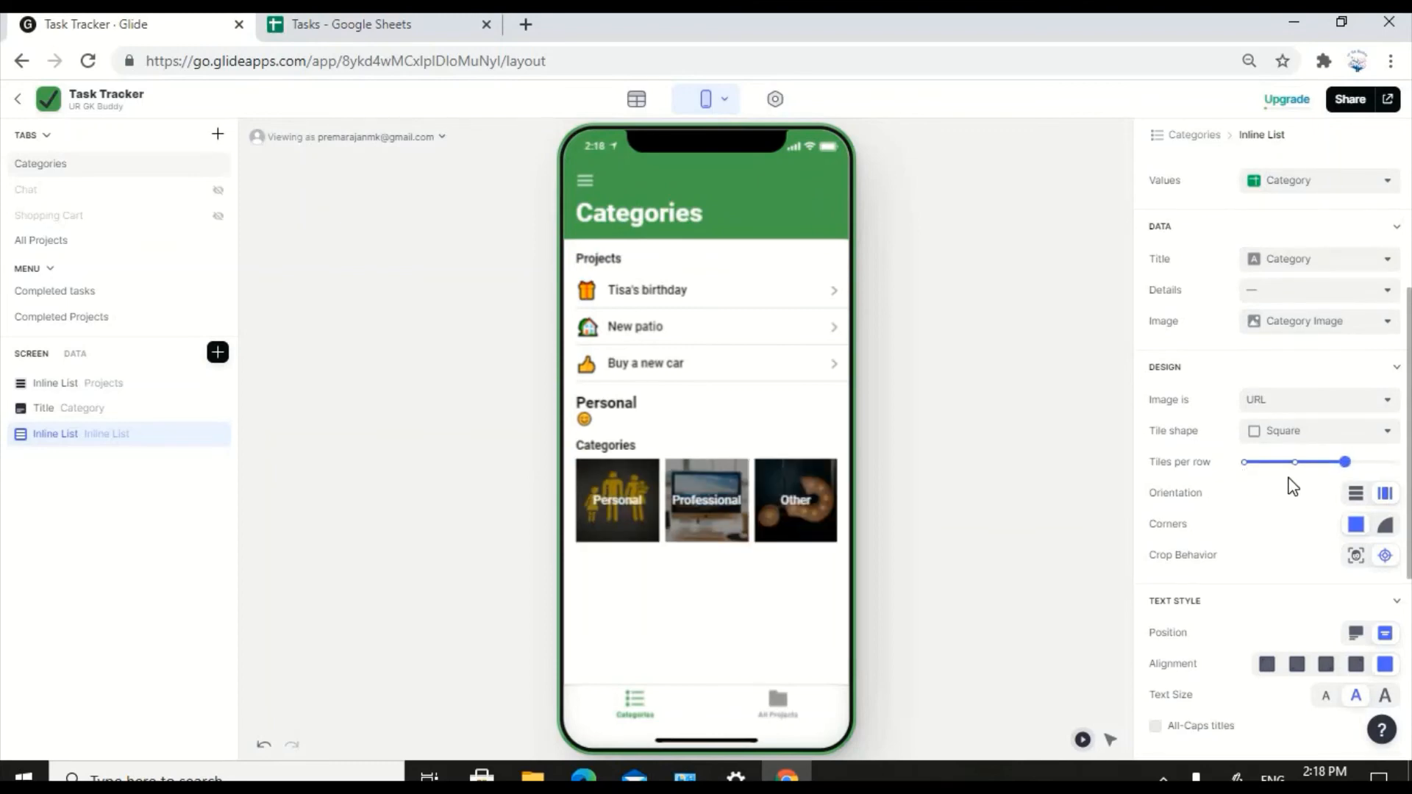
{"action": "double_click", "coordinate": [56, 434]}
{"action": "left_click", "coordinate": [83, 441]}
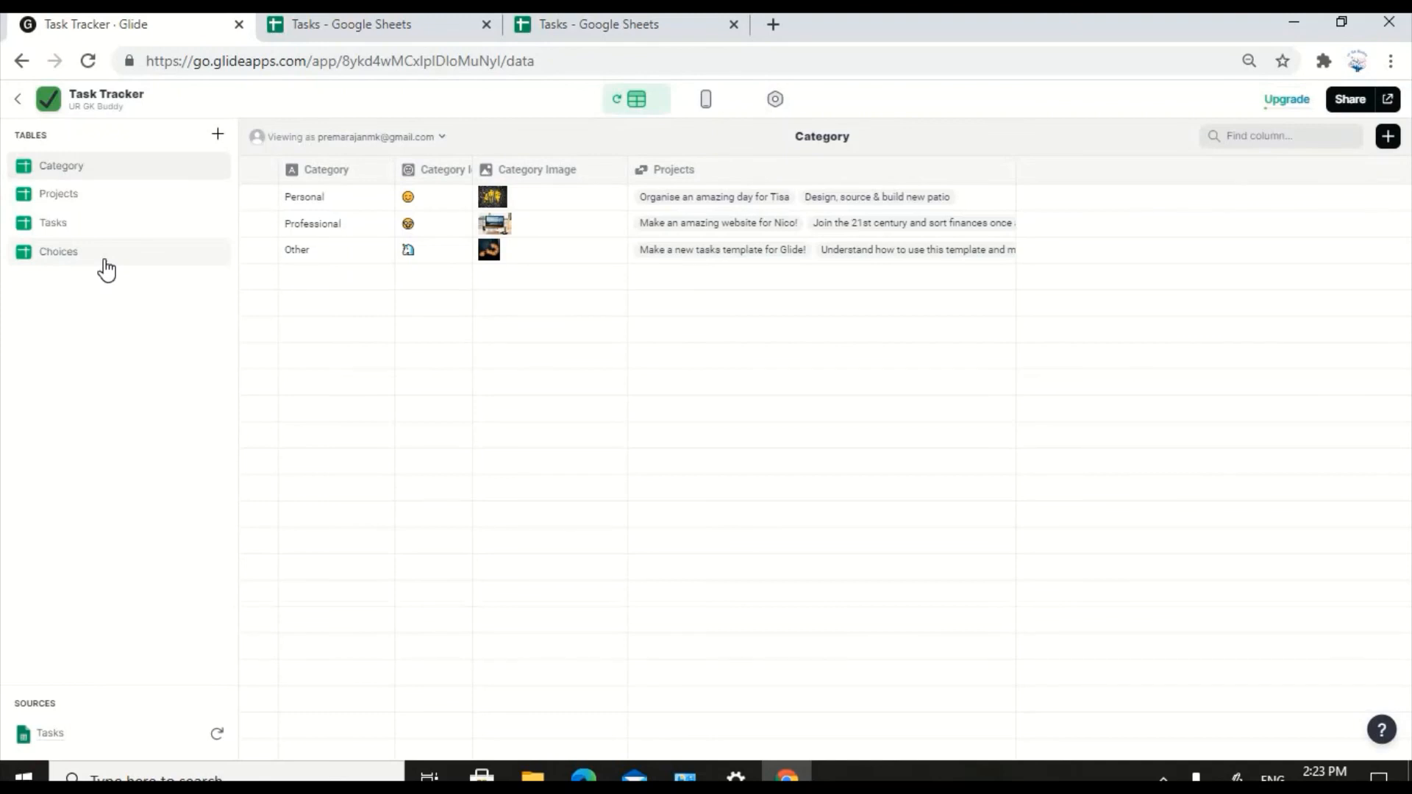
Examine the Choices table in the app's data and return to the app layout.
{"action": "left_click", "coordinate": [60, 263]}
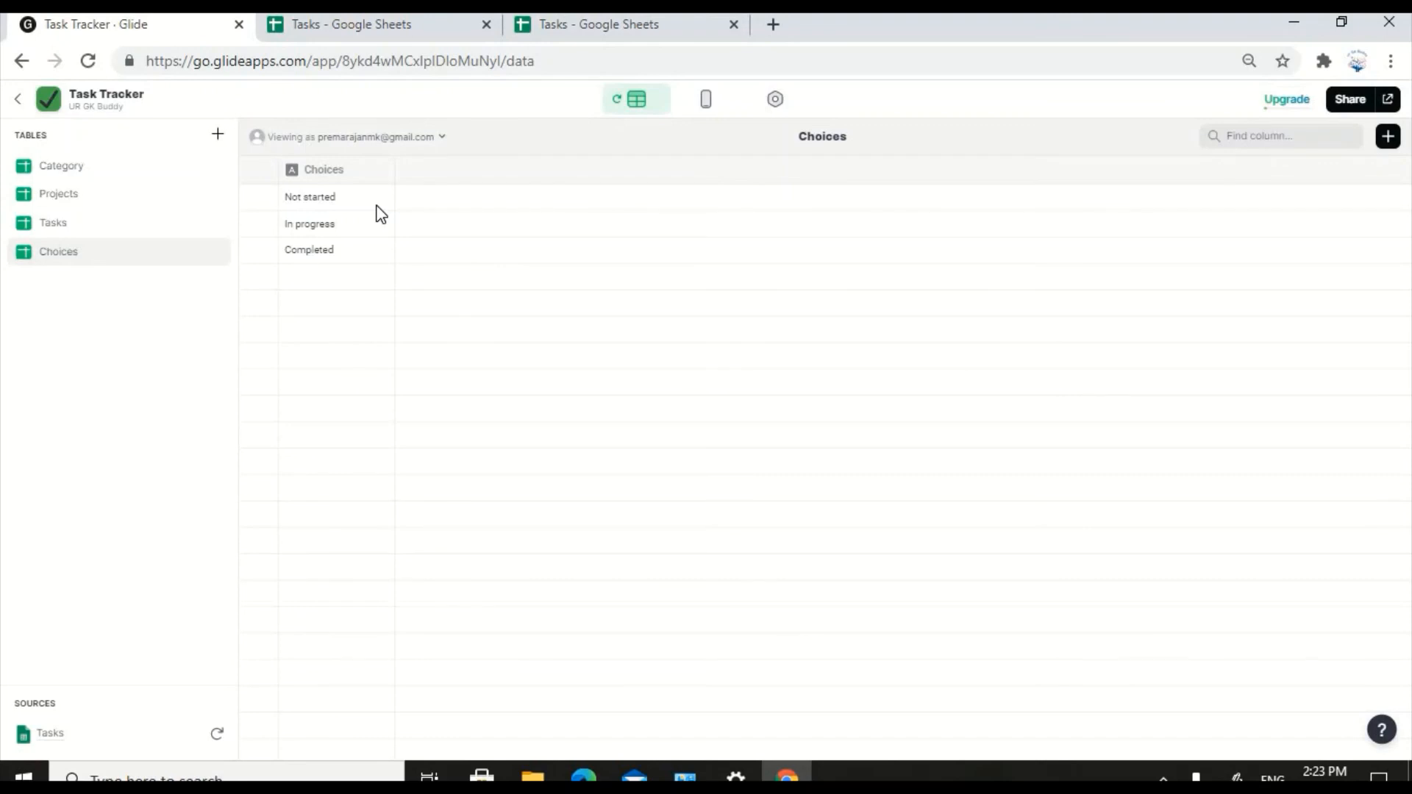
{"action": "left_click", "coordinate": [711, 103]}
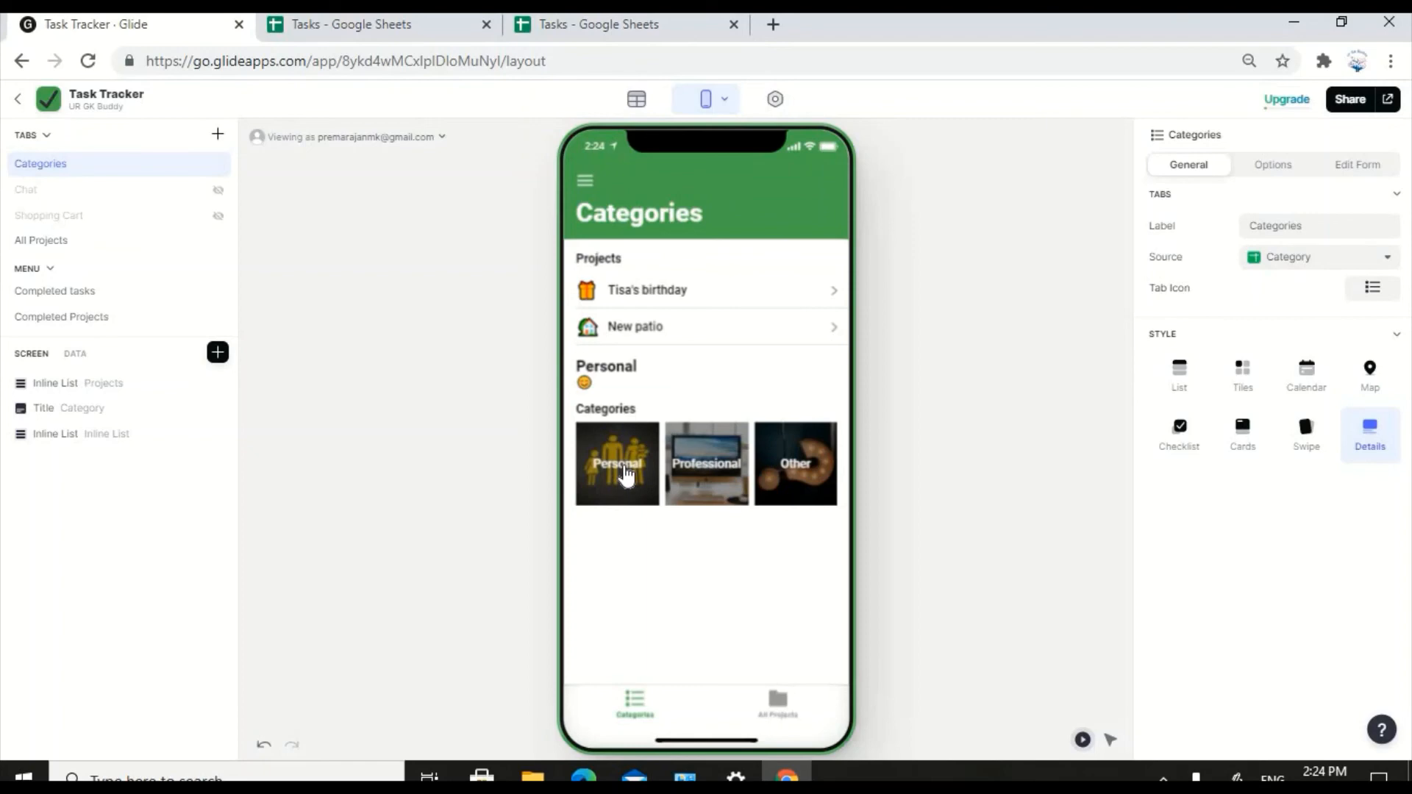
Begin a new project in the Personal category named "Buy a new car" with the description "Dispose off old car and buy a new one".
{"action": "left_click", "coordinate": [624, 464]}
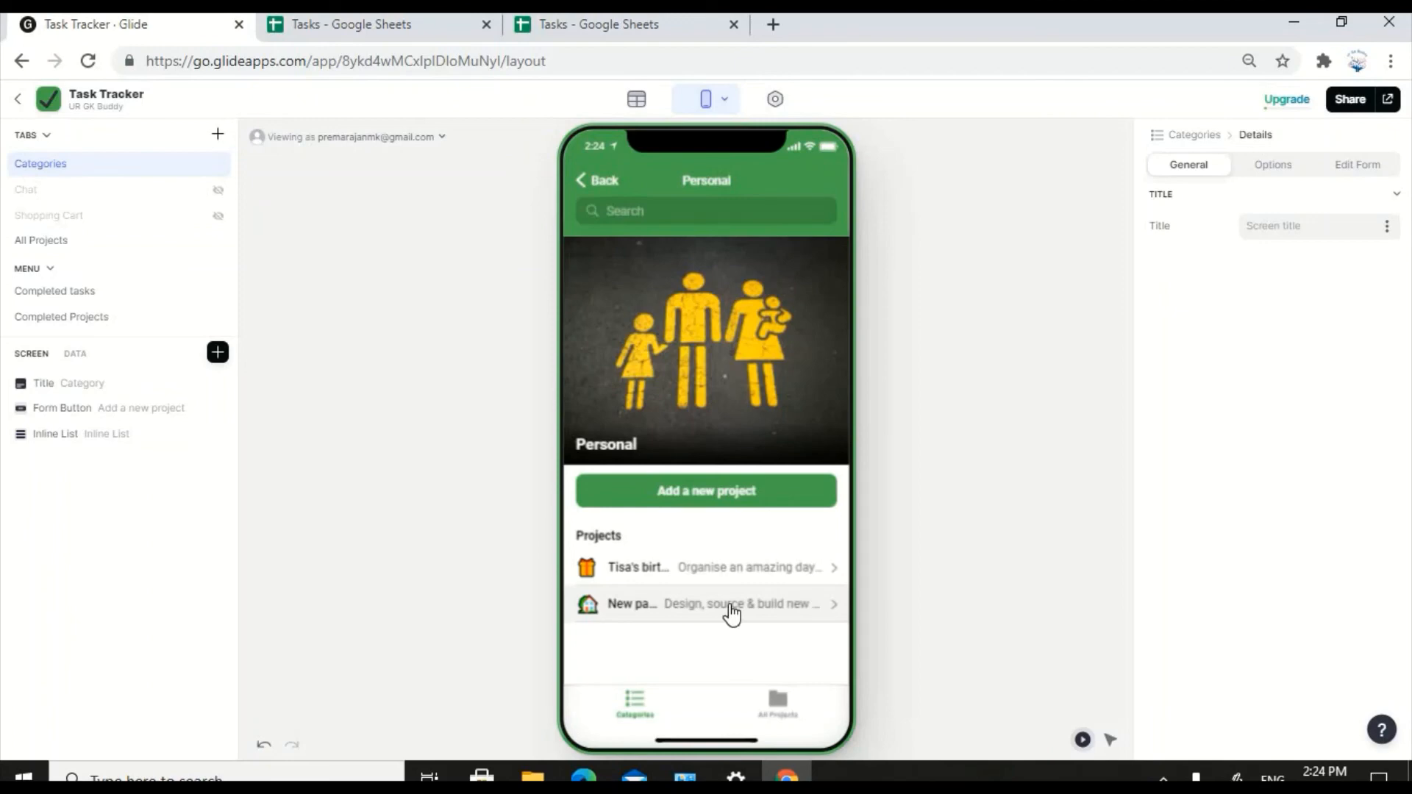
{"action": "left_click", "coordinate": [734, 498]}
{"action": "left_click", "coordinate": [660, 235]}
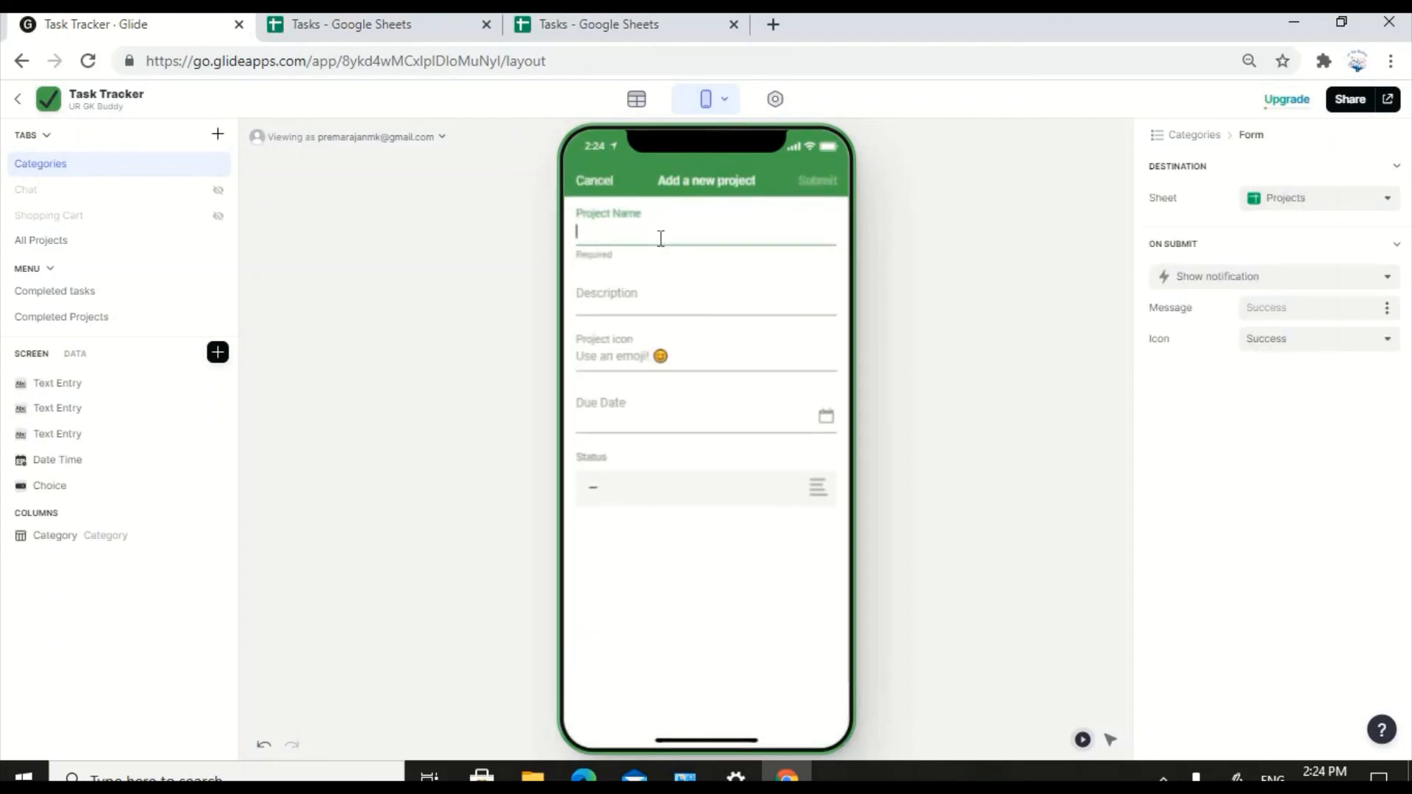
{"action": "type", "text": "Buy a new car"}
{"action": "left_click", "coordinate": [620, 305]}
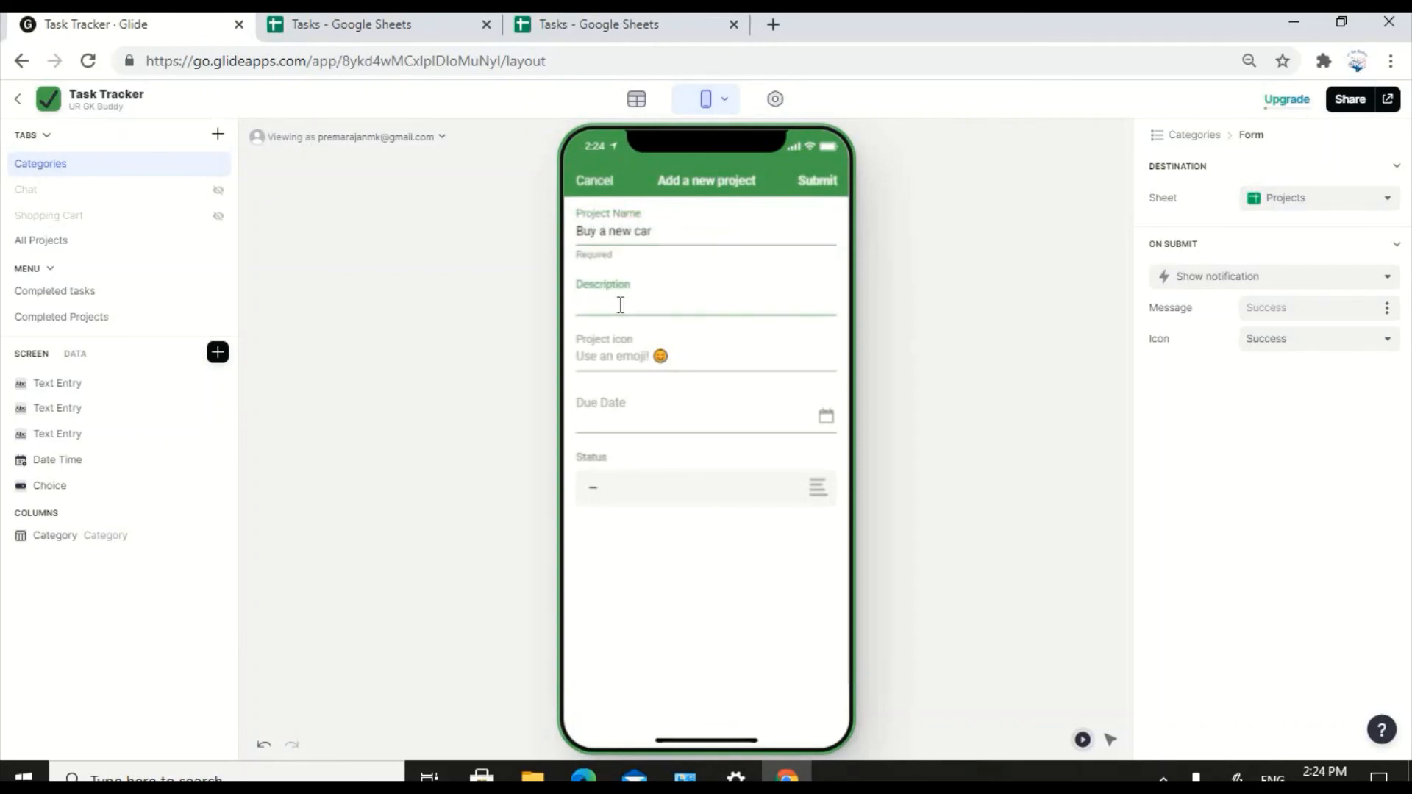
{"action": "type", "text": "Dispose off old car and buy a new one"}
Set the new project's due date to 3/31/2021 2:25 PM and its status to Not started, and submit the form.
{"action": "left_click", "coordinate": [608, 361]}
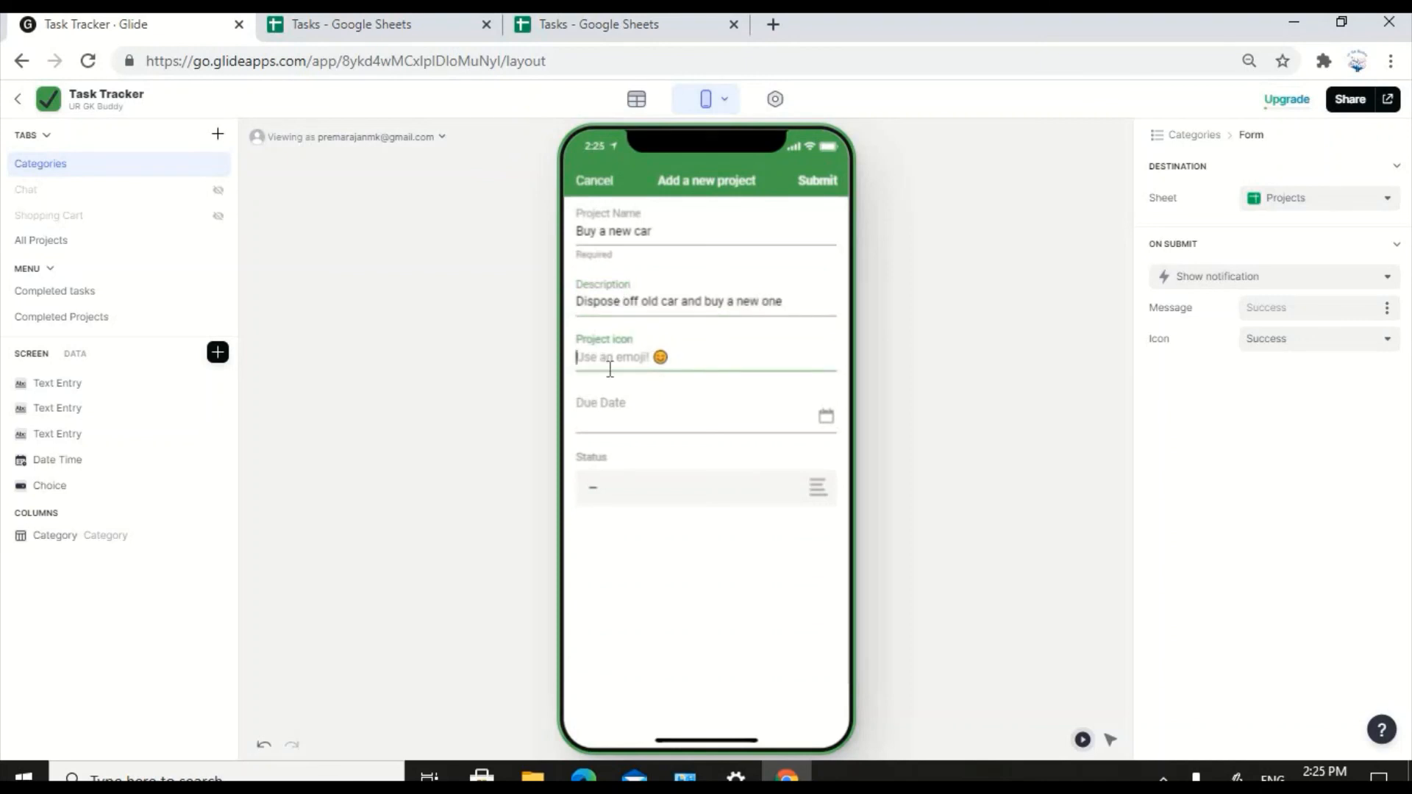
{"action": "left_click", "coordinate": [624, 421]}
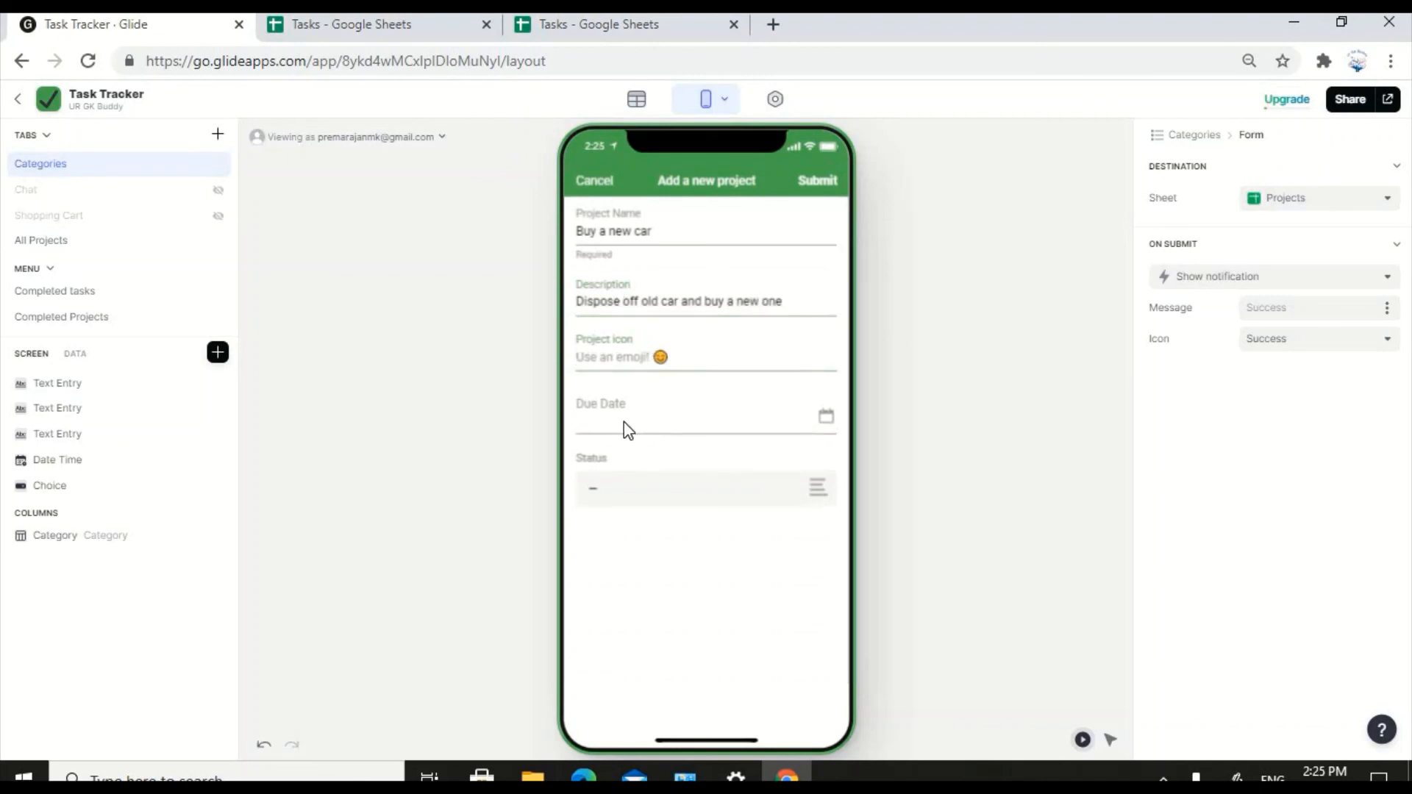
{"action": "left_click", "coordinate": [826, 420]}
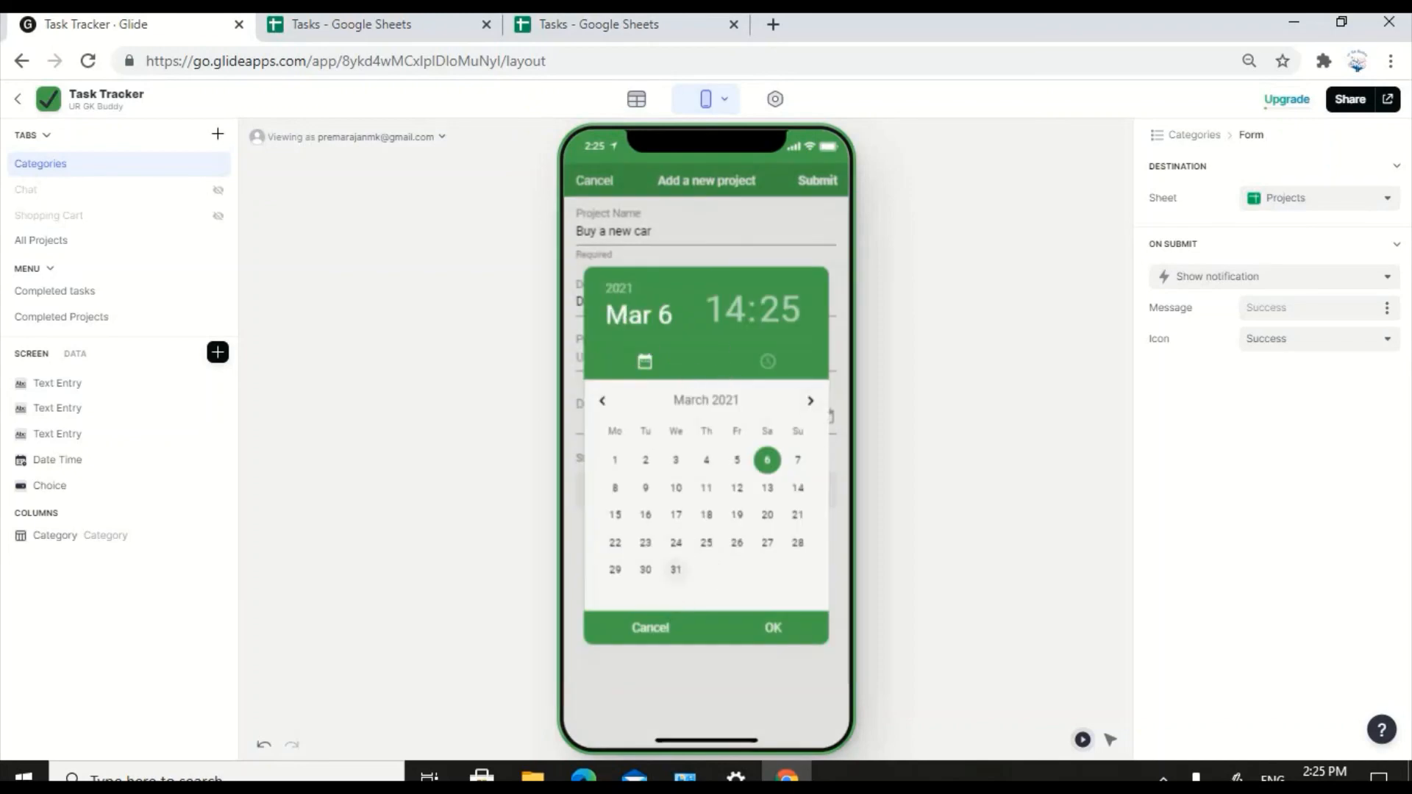
{"action": "left_click", "coordinate": [675, 570]}
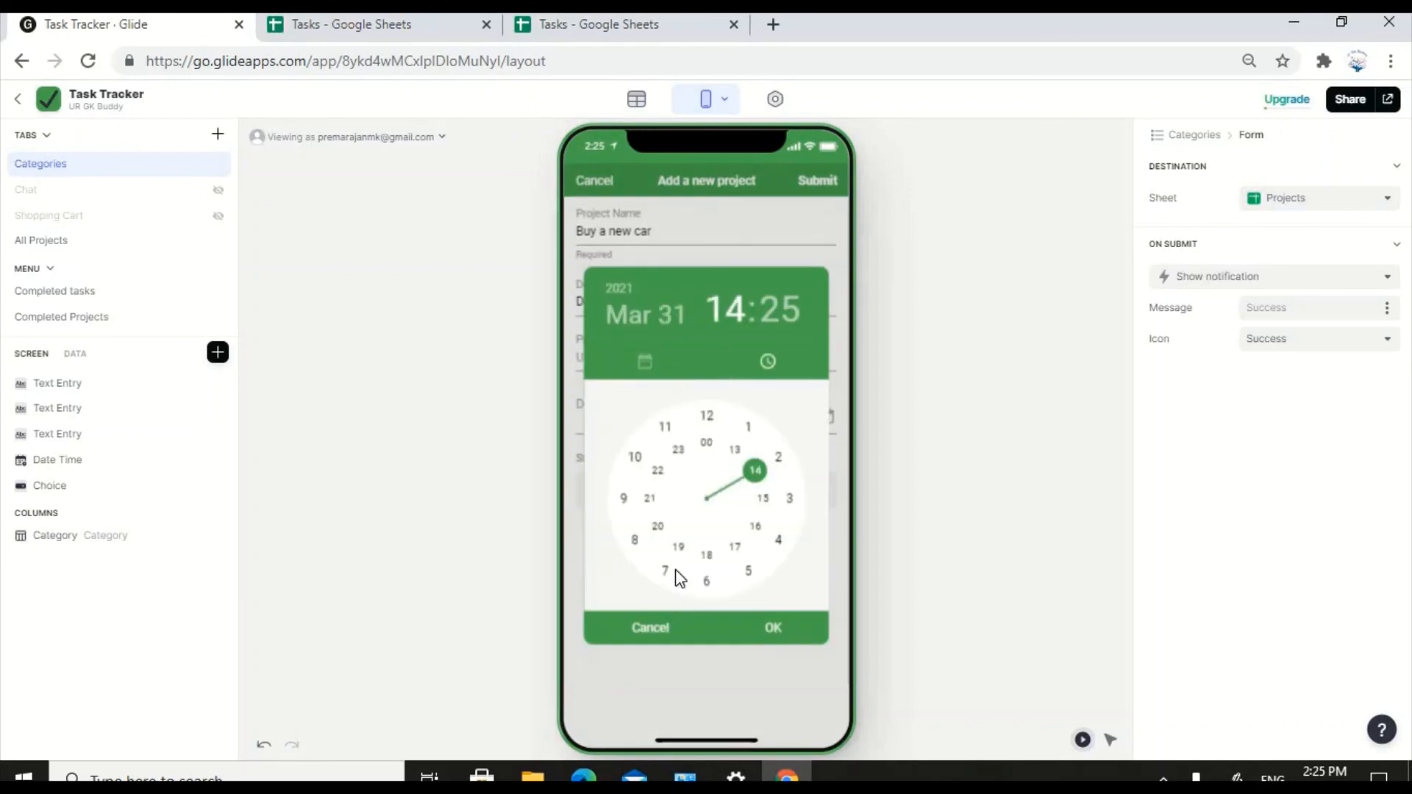
{"action": "left_click", "coordinate": [756, 634]}
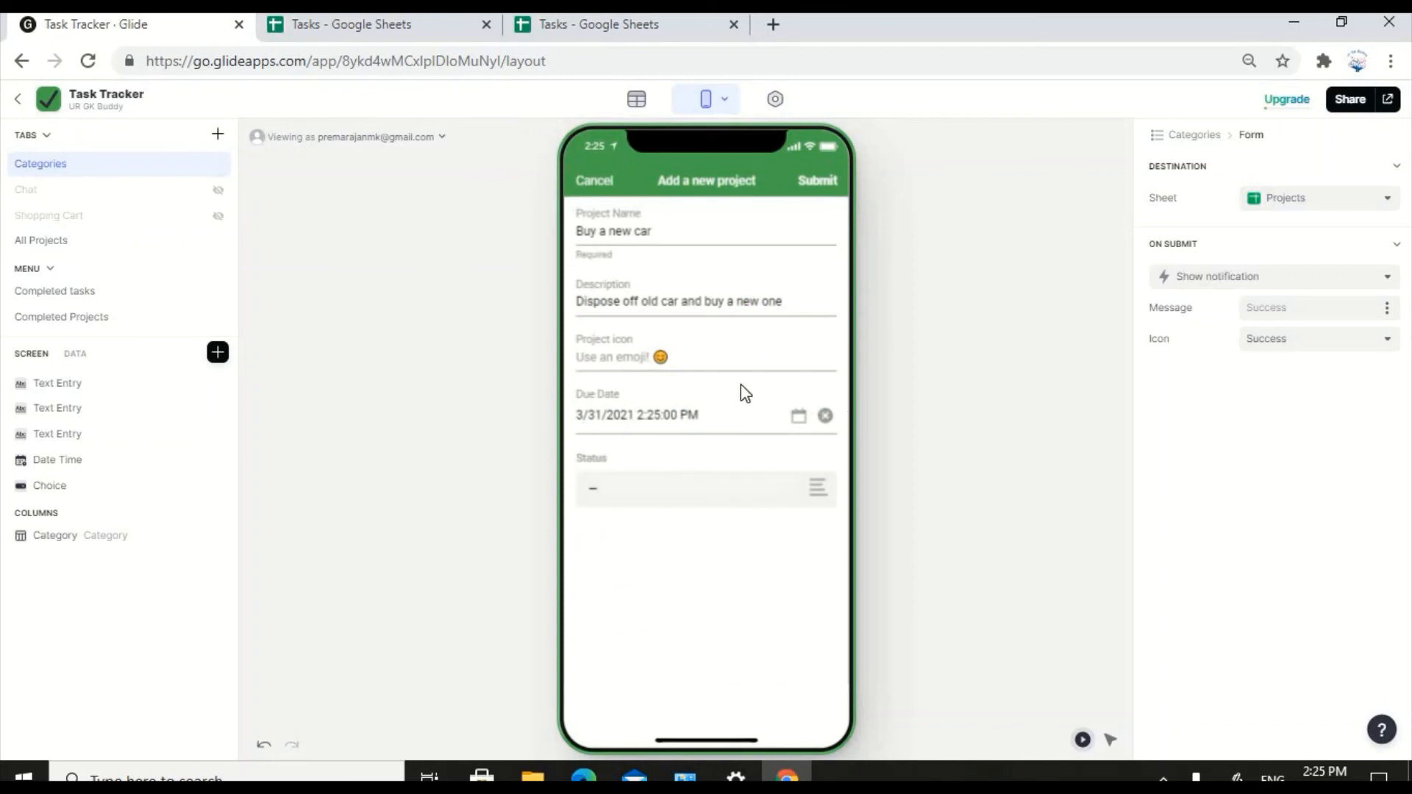
{"action": "left_click", "coordinate": [745, 501]}
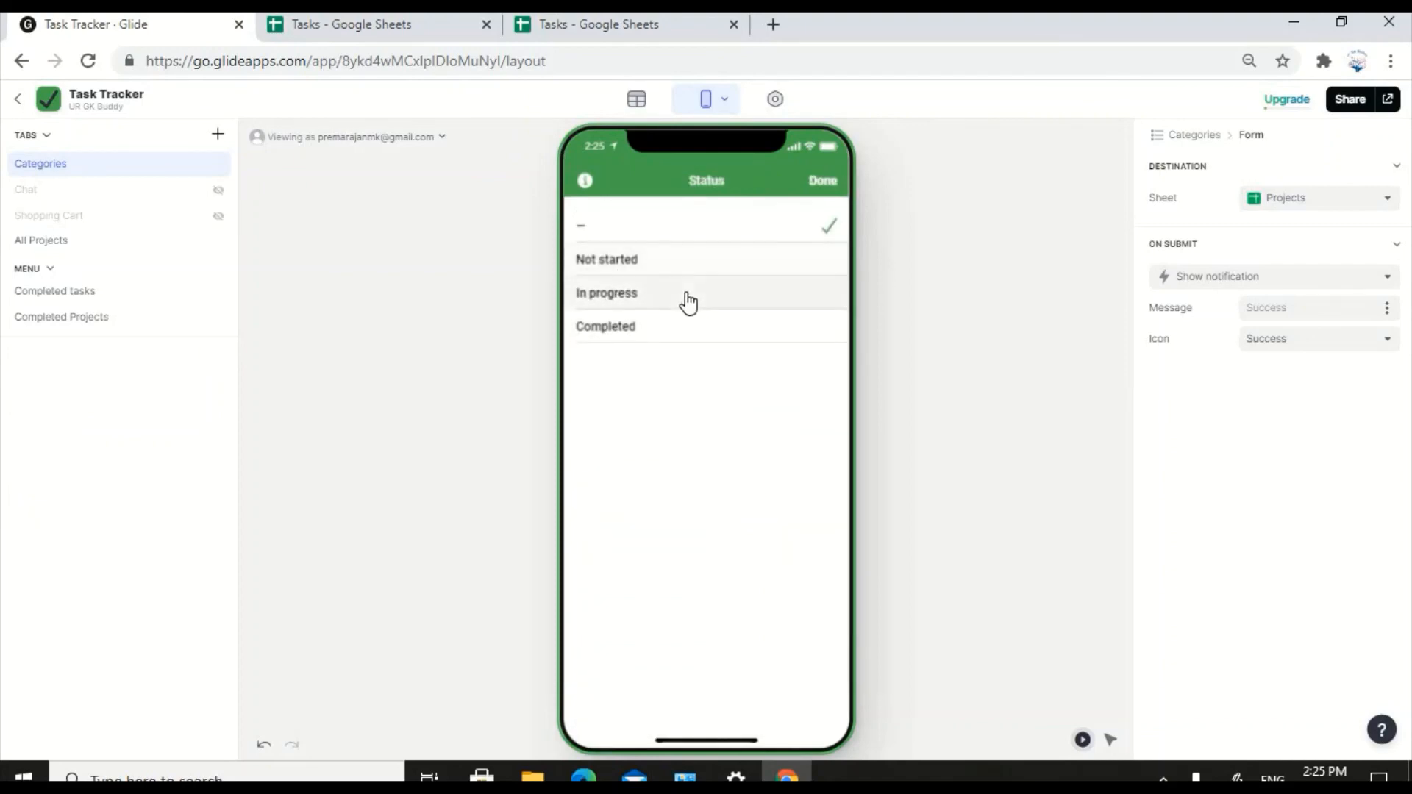
{"action": "left_click", "coordinate": [758, 265]}
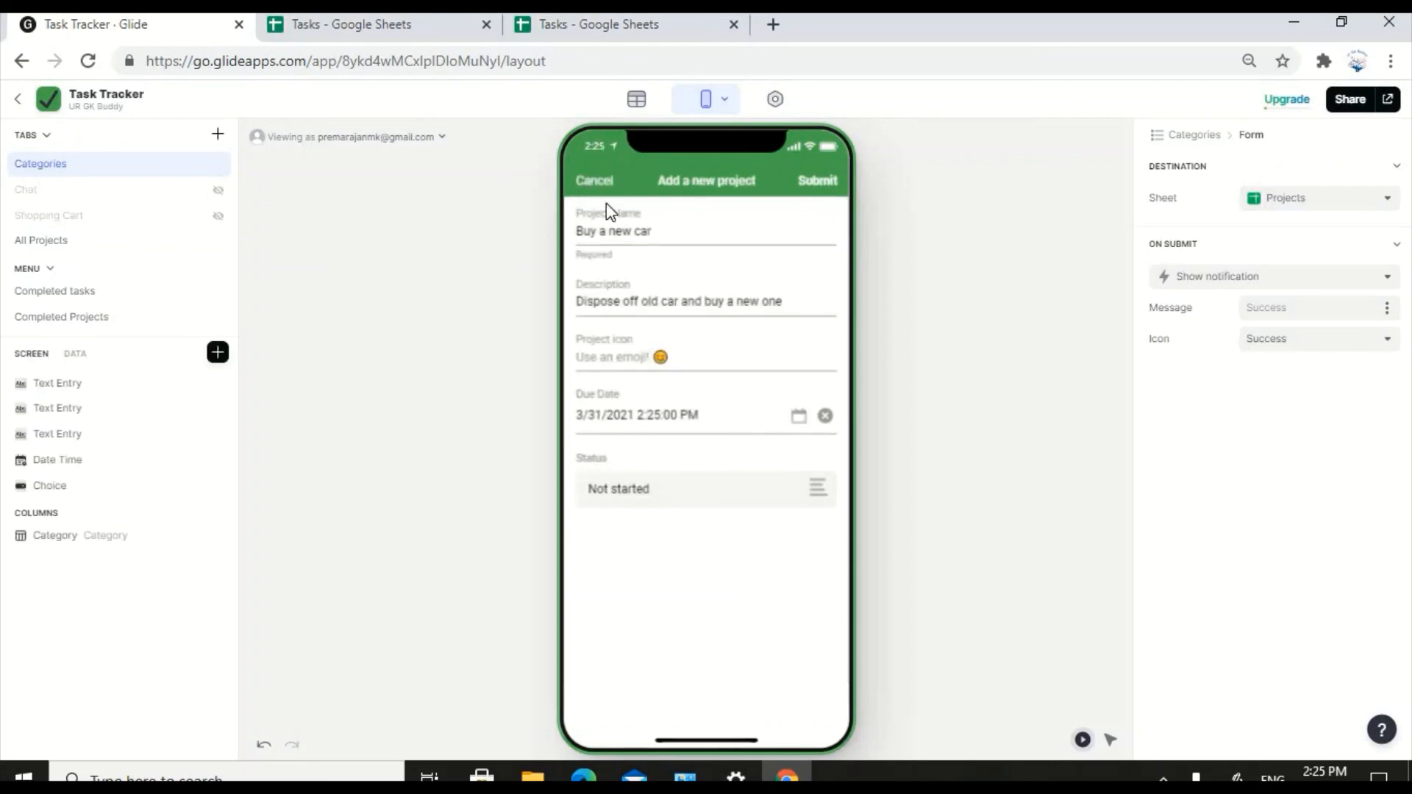
{"action": "left_click", "coordinate": [818, 181]}
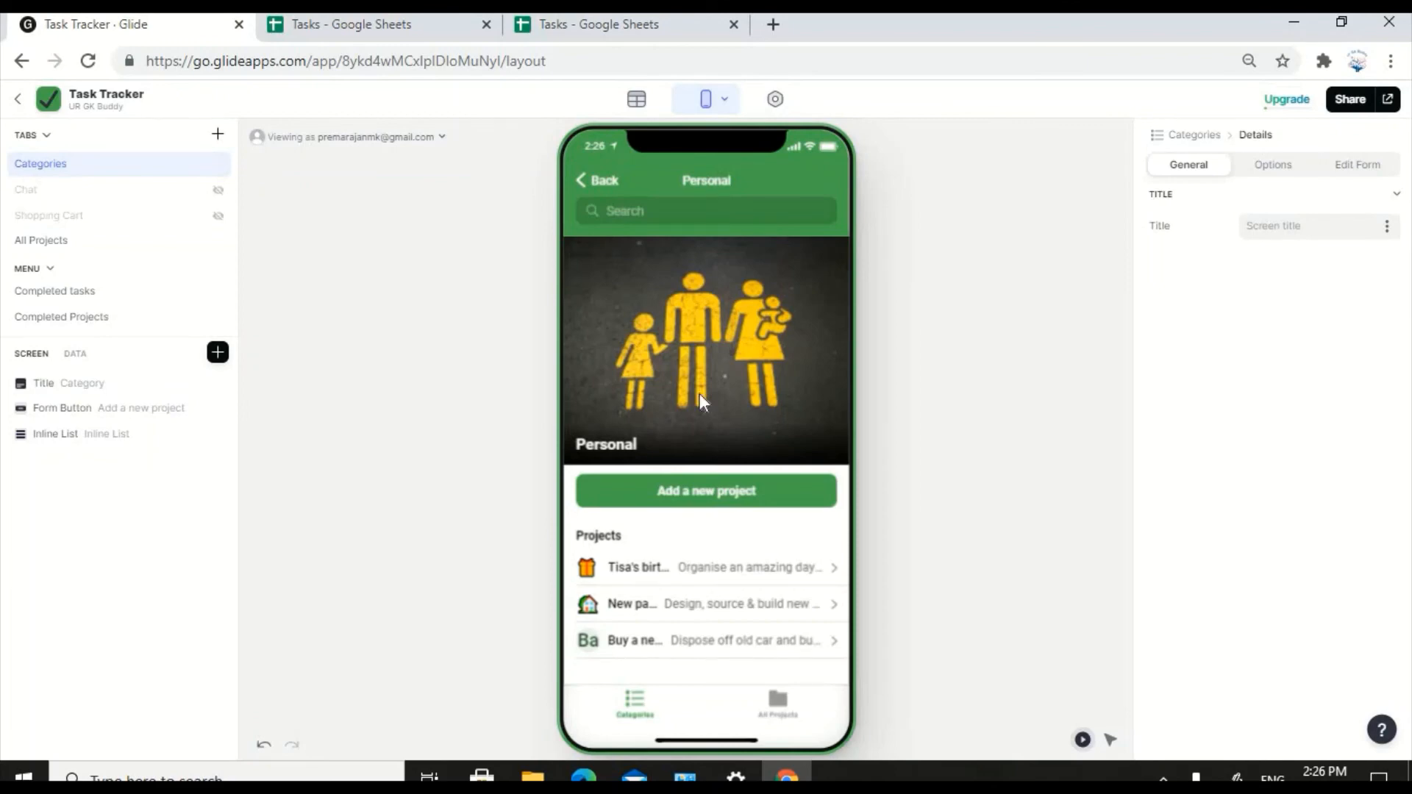
Check the new project's entry in the Projects data table and return to the app layout.
{"action": "left_click", "coordinate": [637, 100]}
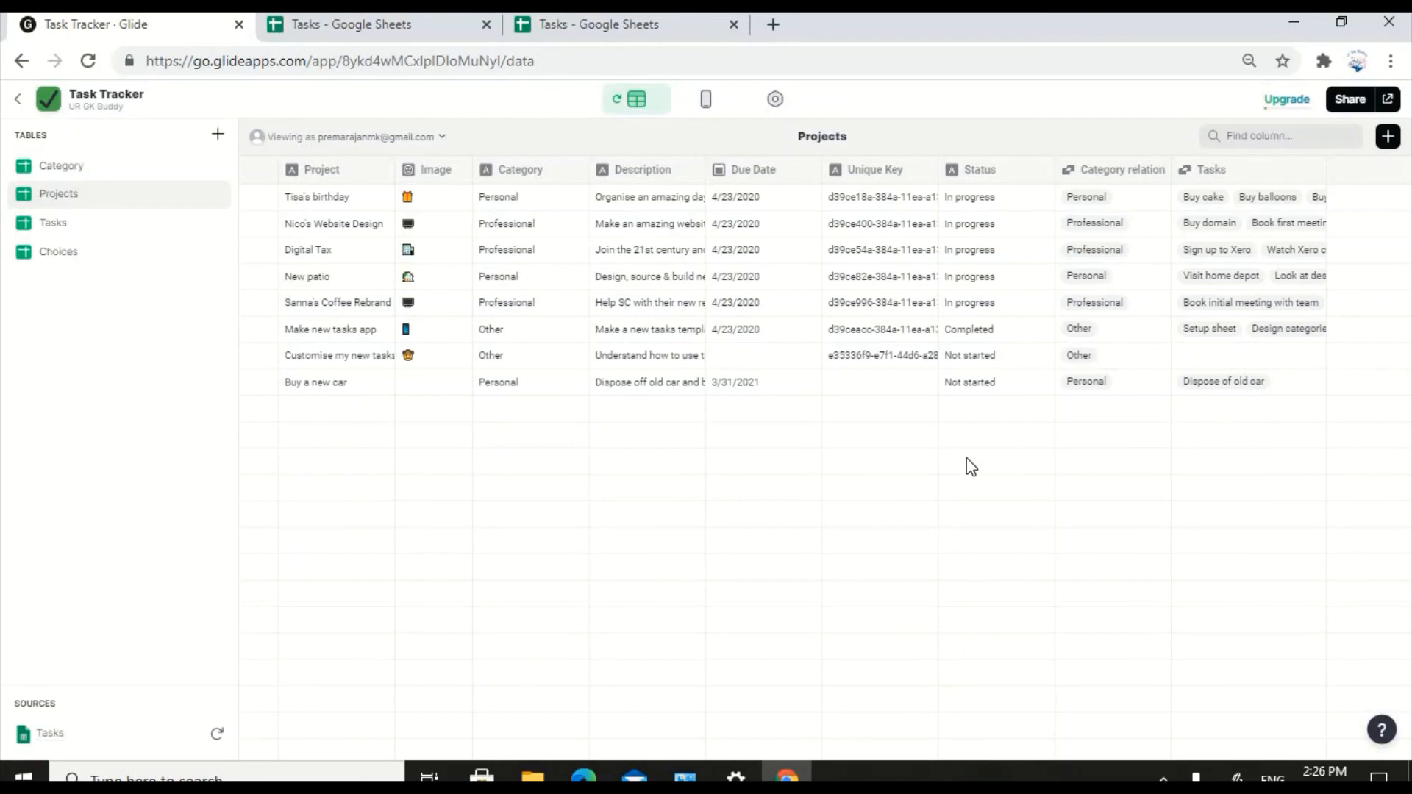
{"action": "left_click", "coordinate": [706, 101]}
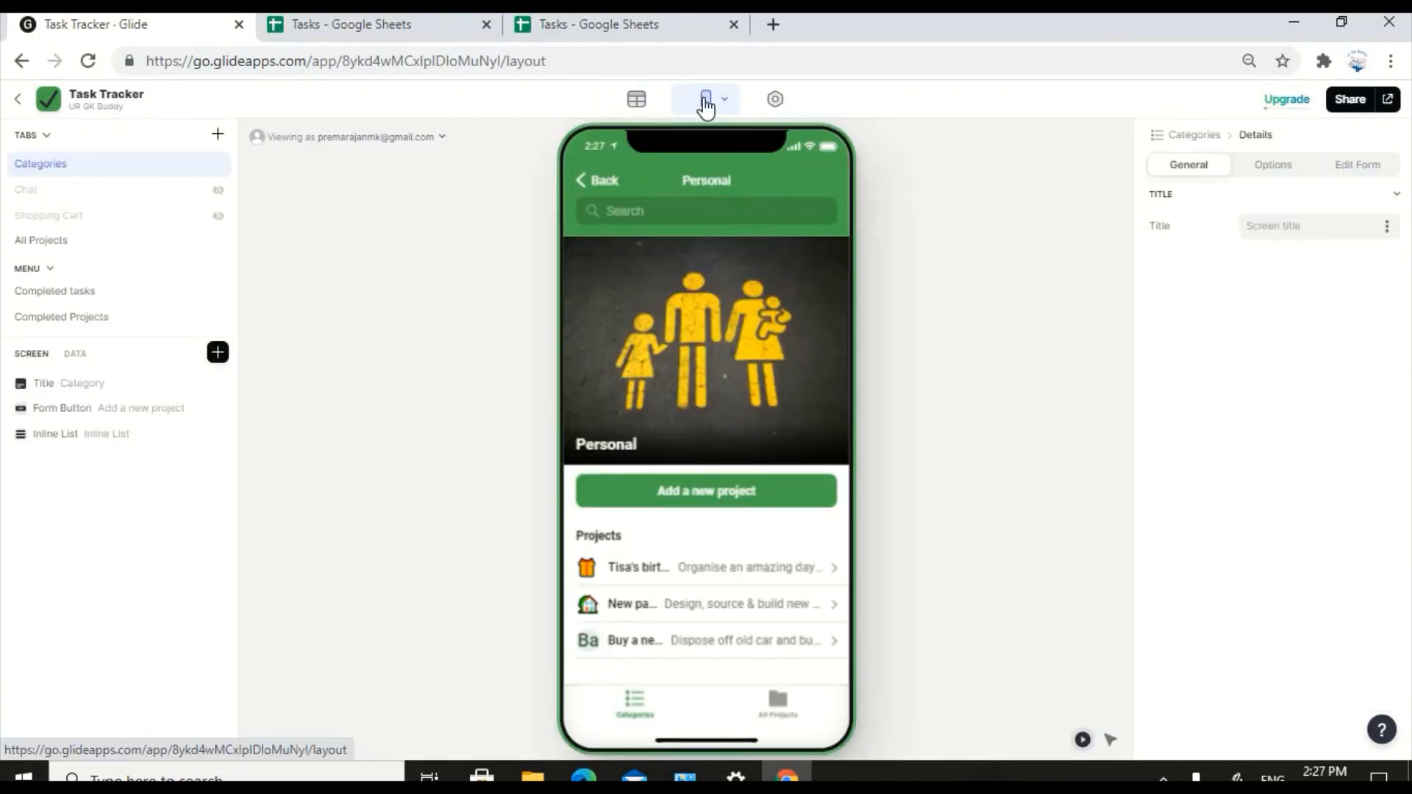